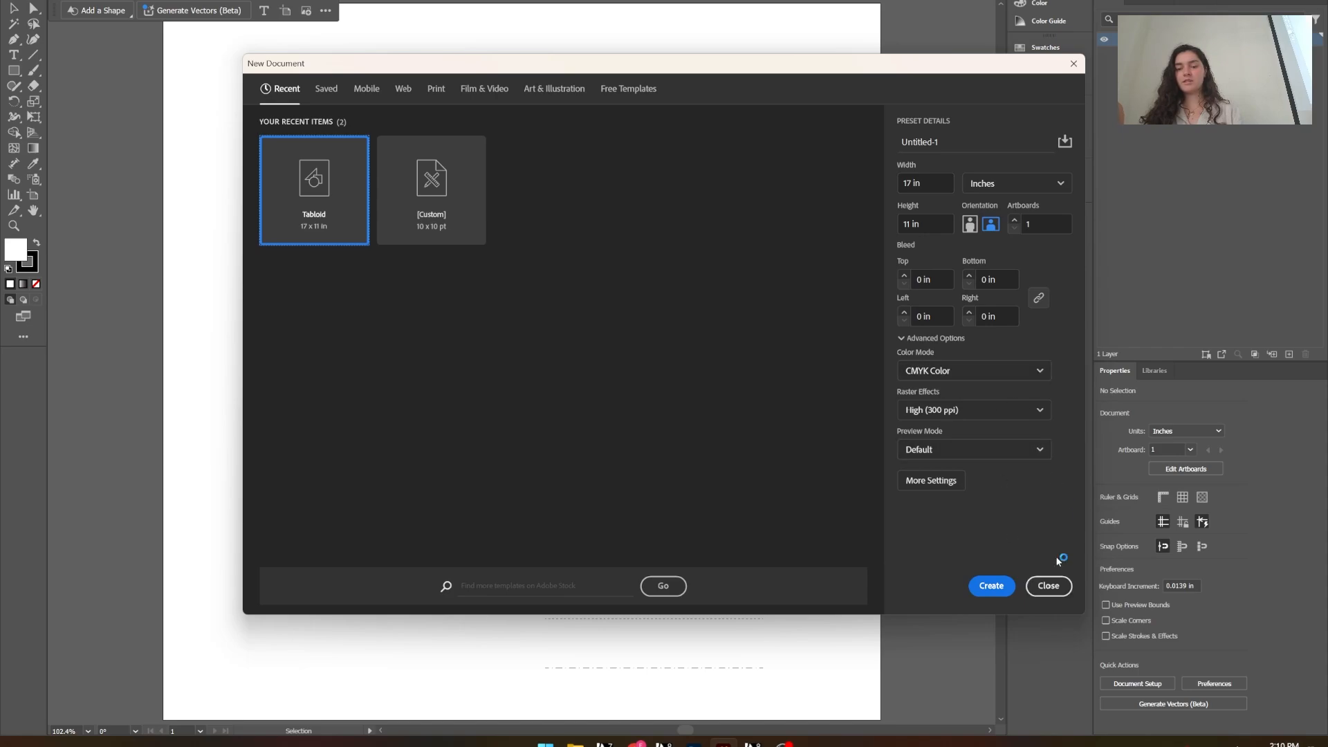
Step: Dismiss the New Document dialog without creating a document, and hide and reshow the existing artwork's layer
{"action": "left_click", "coordinate": [1048, 586]}
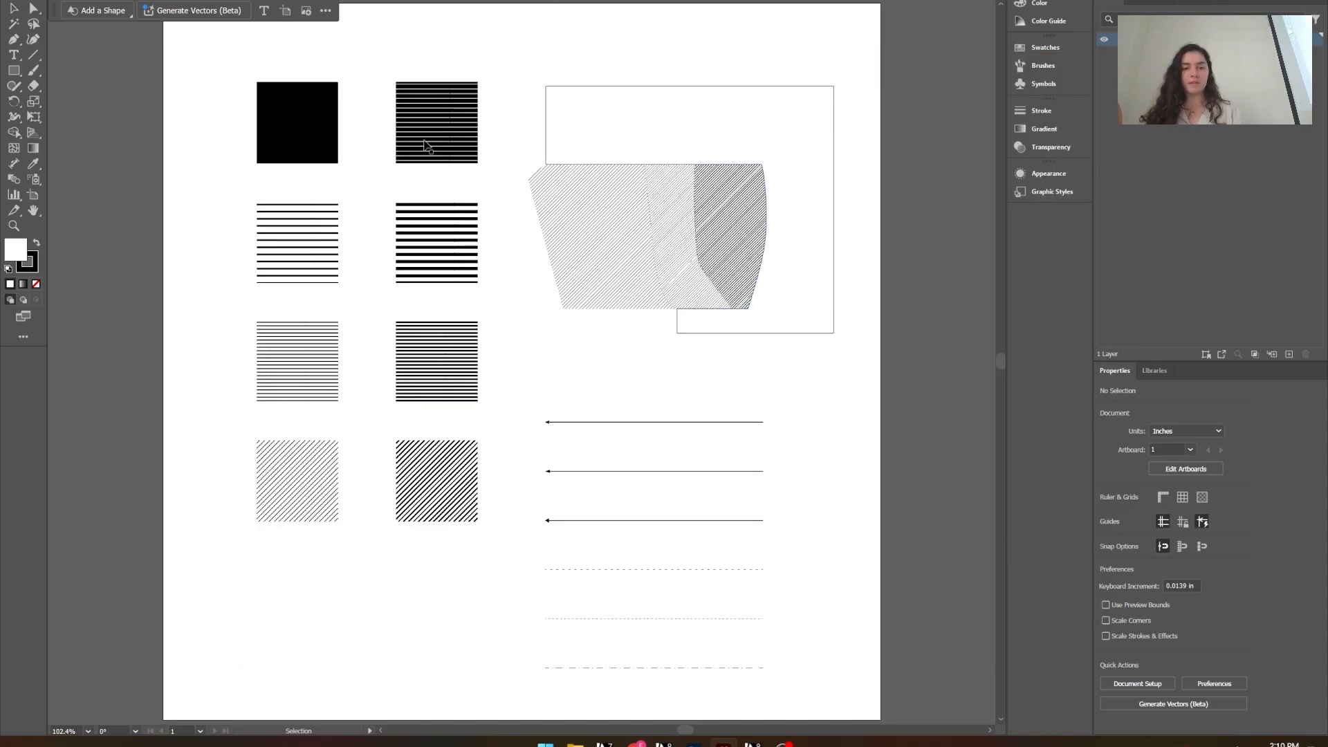
{"action": "left_click", "coordinate": [1105, 42]}
{"action": "left_click", "coordinate": [1105, 42]}
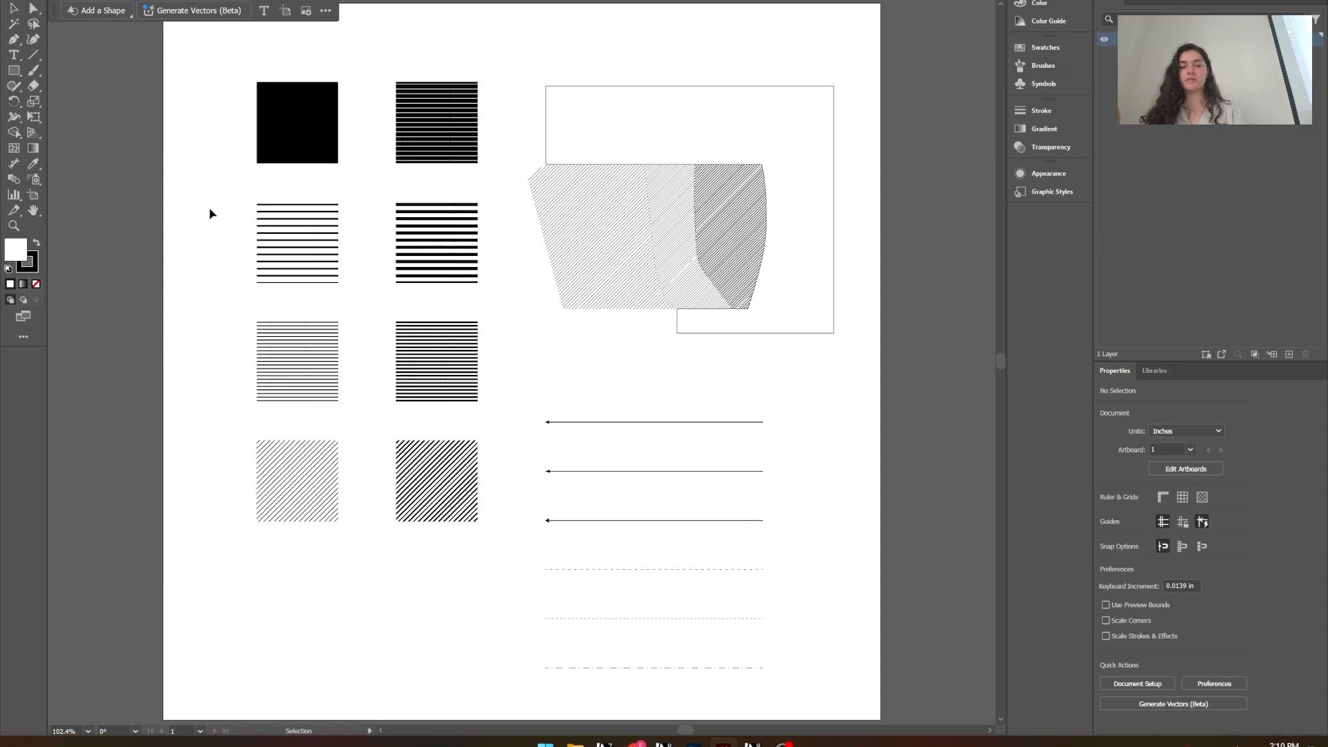
Step: Add a second 15 × 15 in artboard beside the existing one and leave artboard editing
{"action": "scroll", "coordinate": [208, 213], "scroll_direction": "down", "scroll_amount": 2}
{"action": "scroll", "coordinate": [181, 234], "scroll_direction": "up", "scroll_amount": 1}
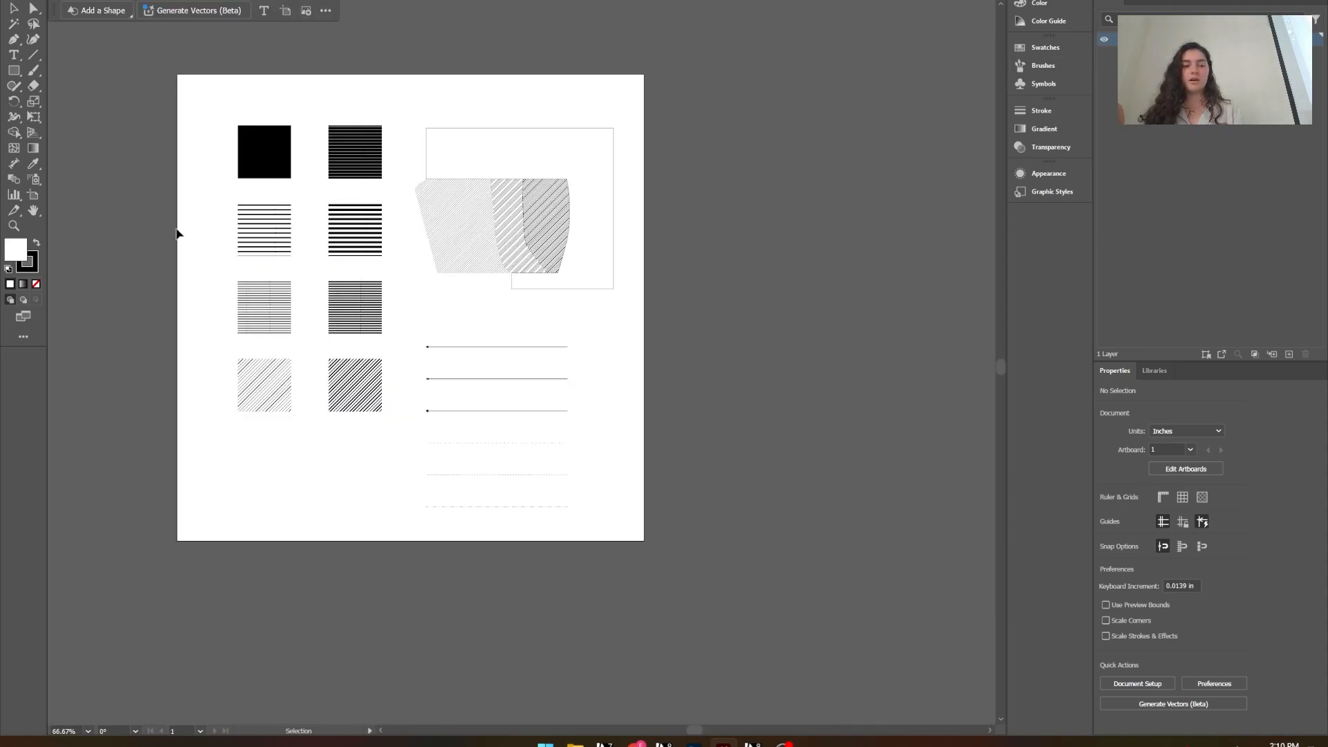
{"action": "left_click", "coordinate": [36, 199]}
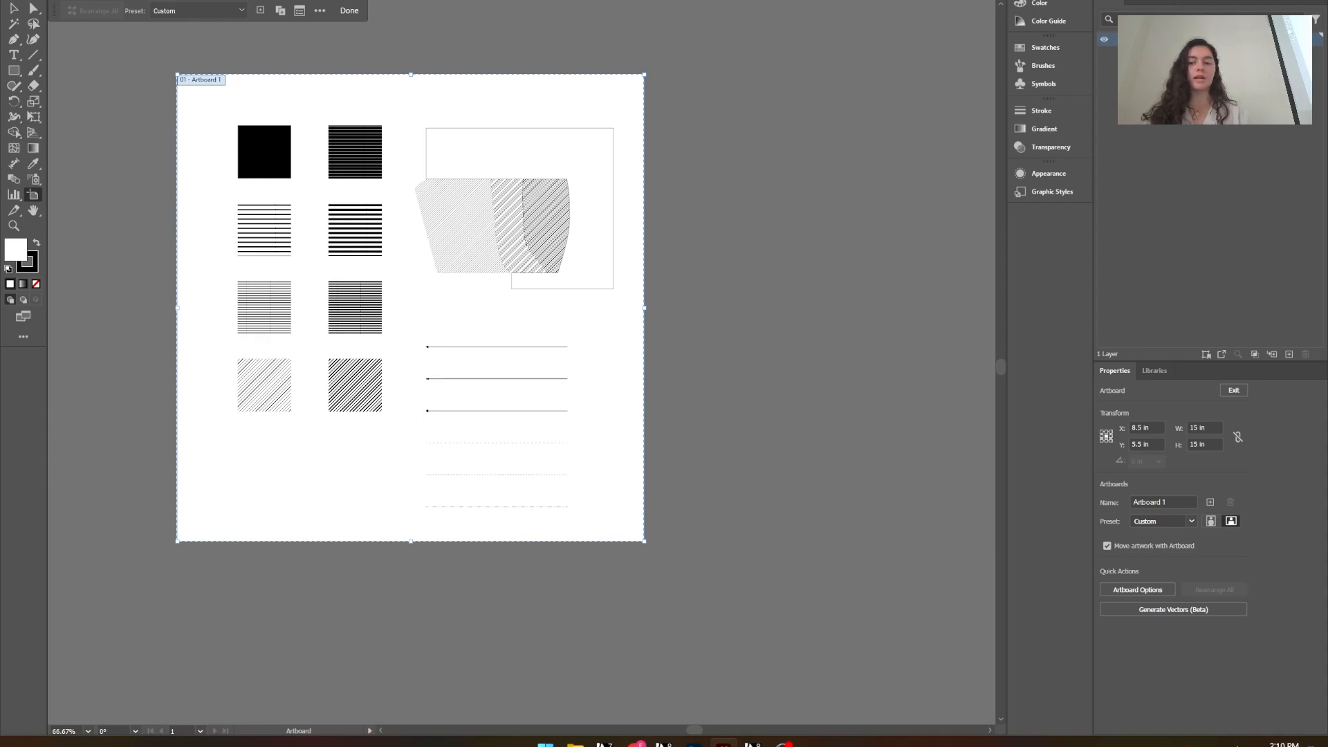
{"action": "left_click", "coordinate": [1210, 502]}
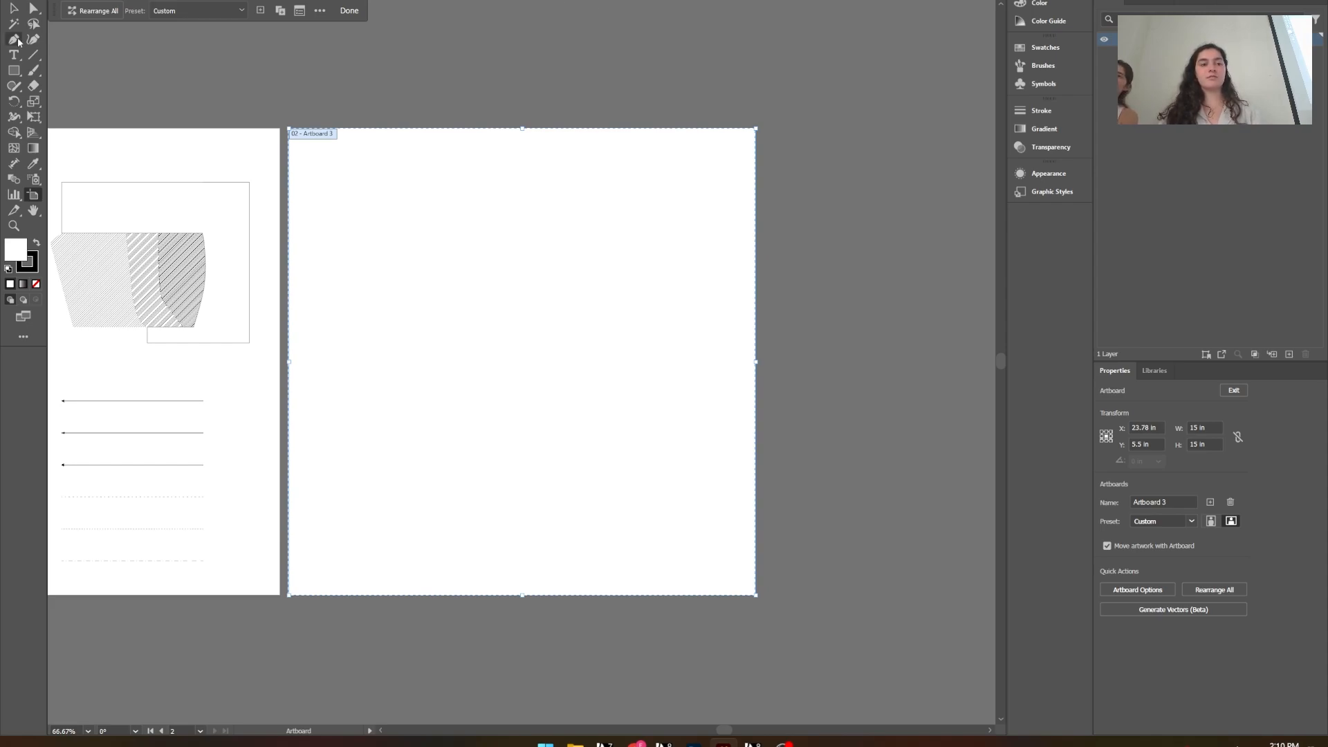
{"action": "left_click", "coordinate": [13, 8]}
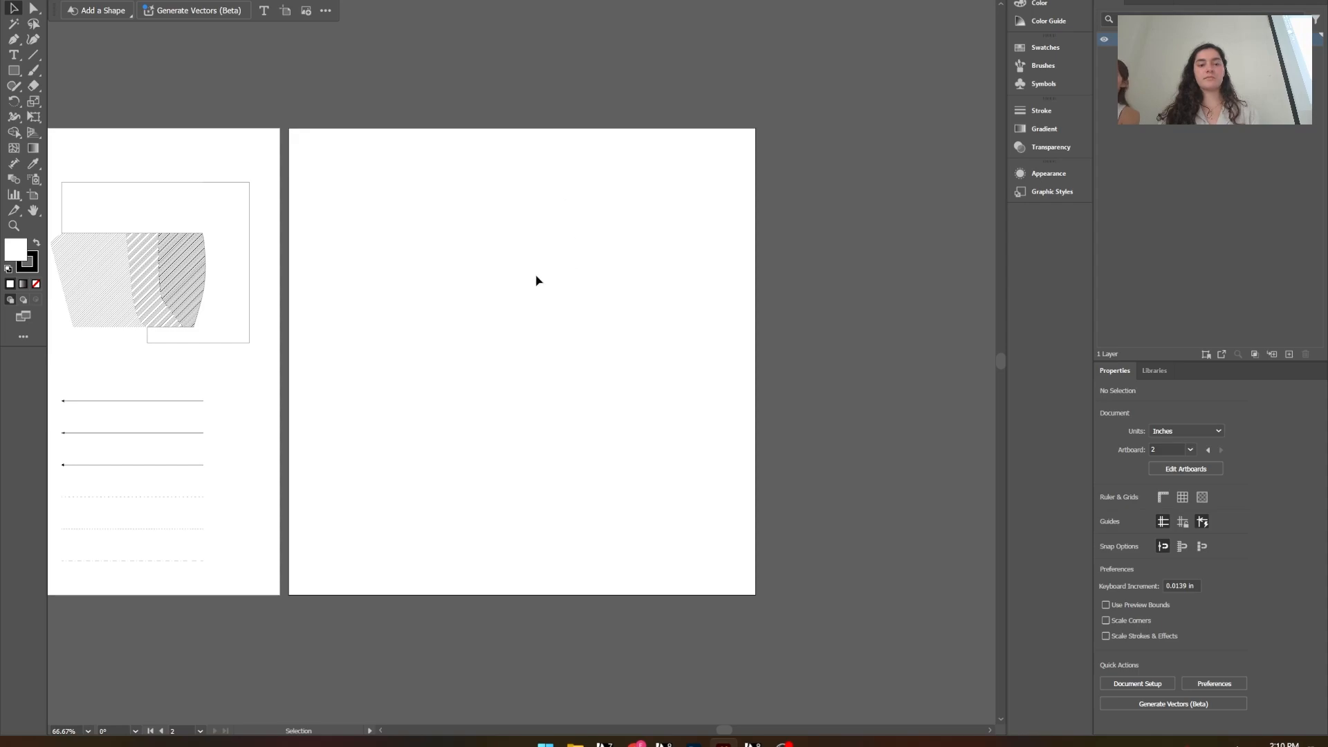
Step: Draw a square about 1.93 in per side near the new artboard's upper-left corner and shift it slightly inward
{"action": "scroll", "coordinate": [536, 278], "scroll_direction": "down", "scroll_amount": 5}
{"action": "scroll", "coordinate": [329, 284], "scroll_direction": "up", "scroll_amount": 6}
{"action": "scroll", "coordinate": [140, 200], "scroll_direction": "down", "scroll_amount": 3}
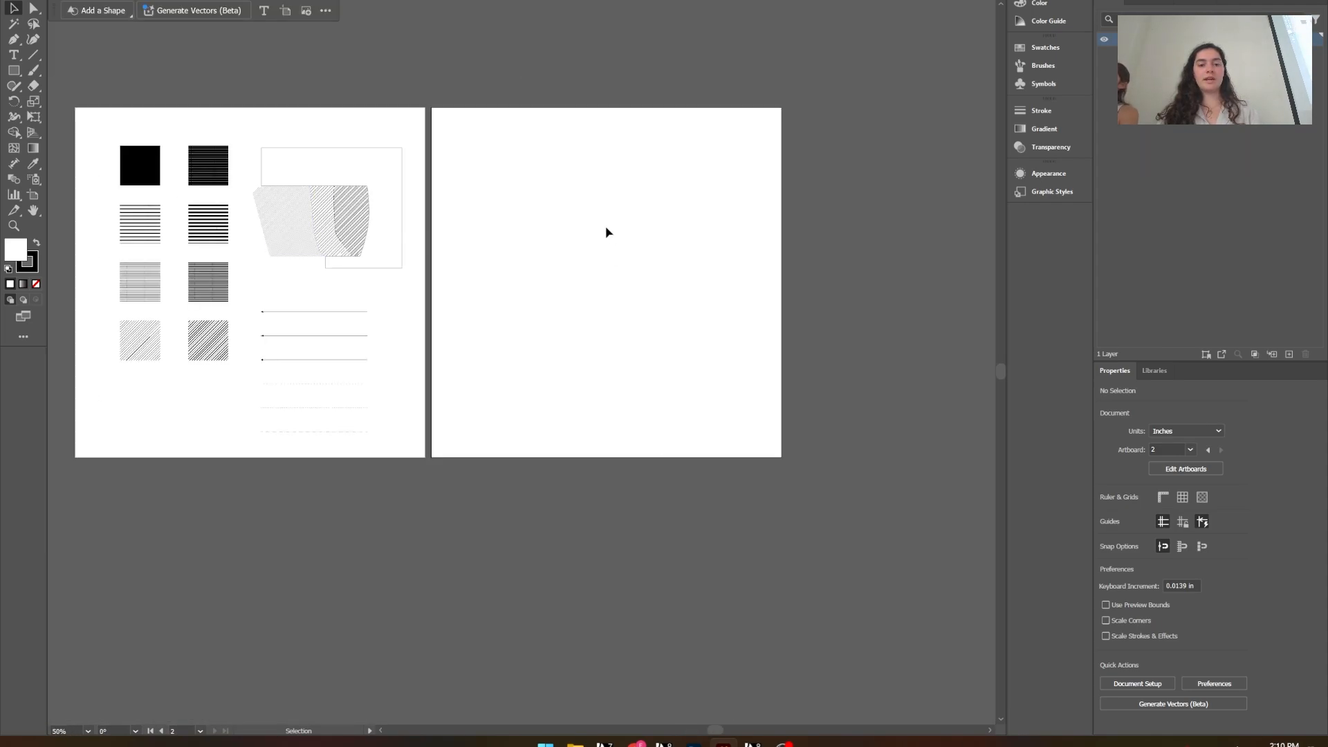
{"action": "scroll", "coordinate": [608, 228], "scroll_direction": "up", "scroll_amount": 3}
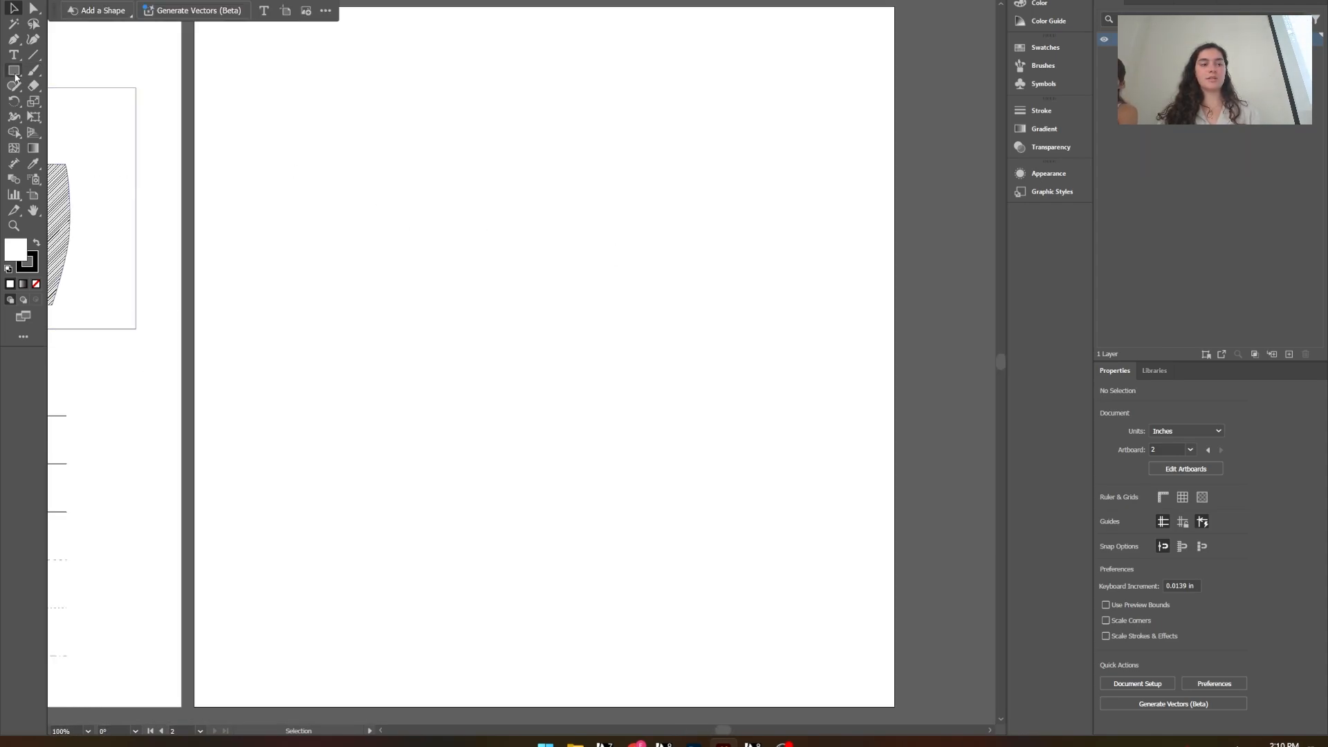
{"action": "left_click", "coordinate": [14, 78]}
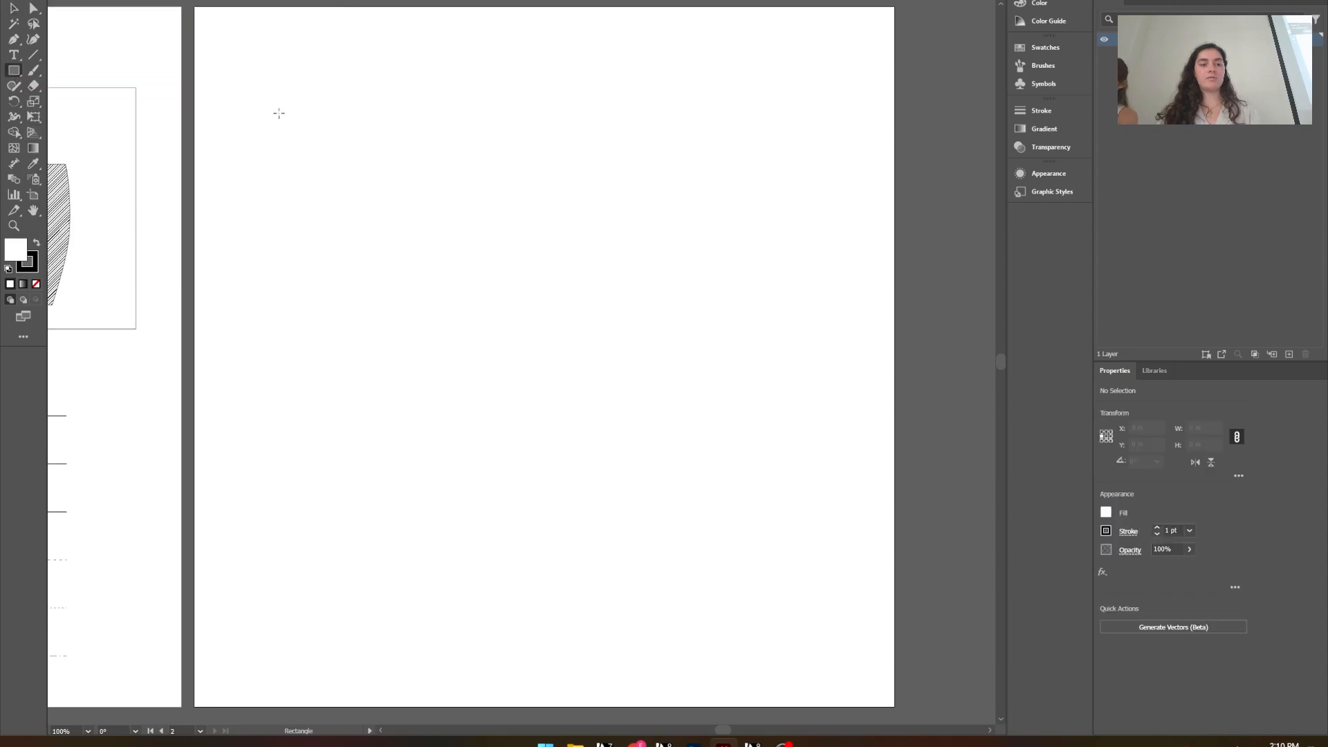
{"action": "left_click_drag", "start_coordinate": [234, 54], "coordinate": [323, 125]}
{"action": "left_click_drag", "start_coordinate": [359, 47], "coordinate": [211, 210]}
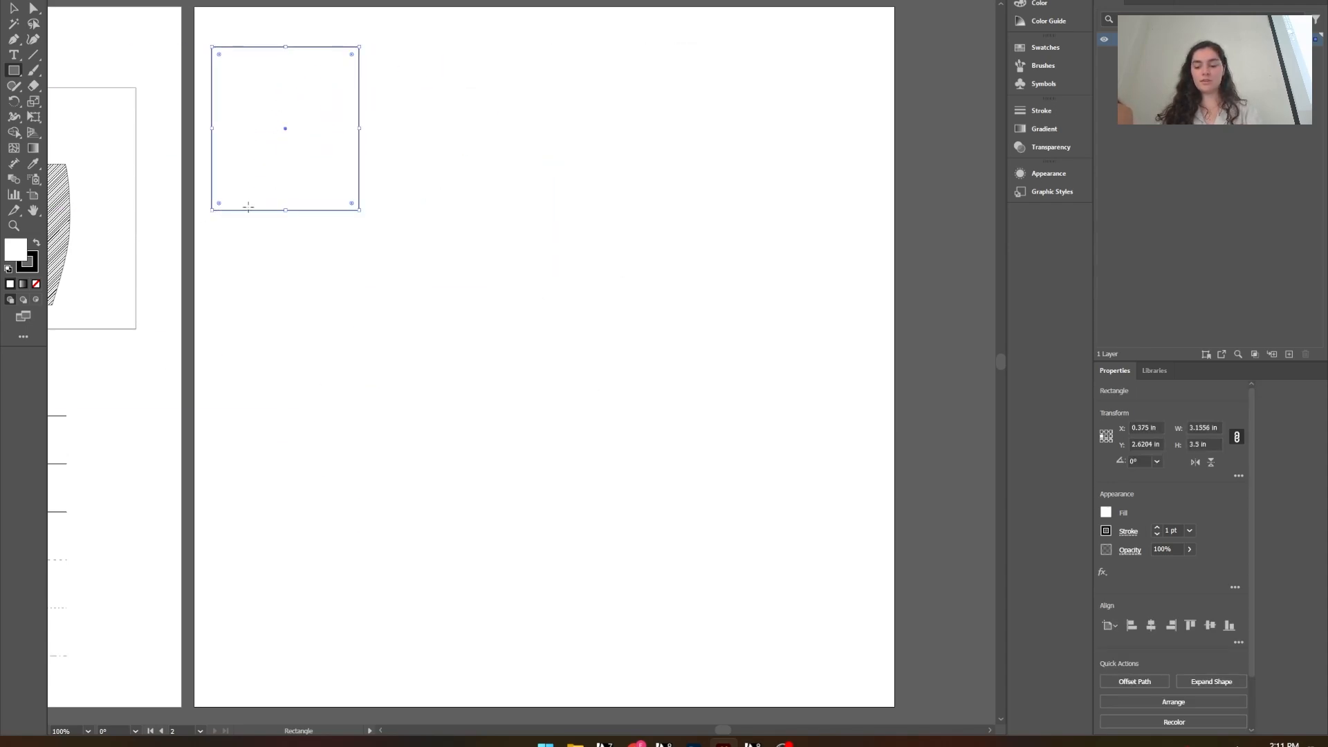
{"action": "key", "text": "Delete"}
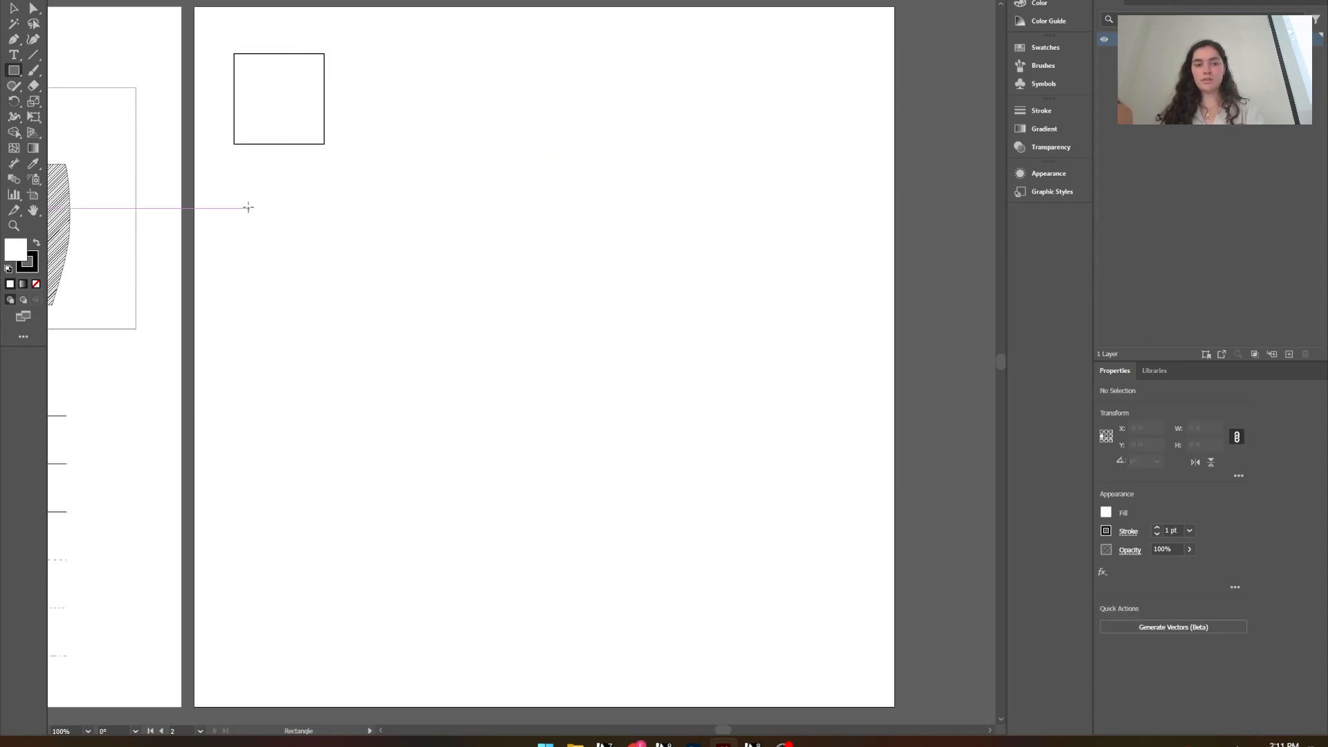
{"action": "left_click", "coordinate": [13, 8]}
{"action": "left_click_drag", "start_coordinate": [293, 145], "coordinate": [338, 158]}
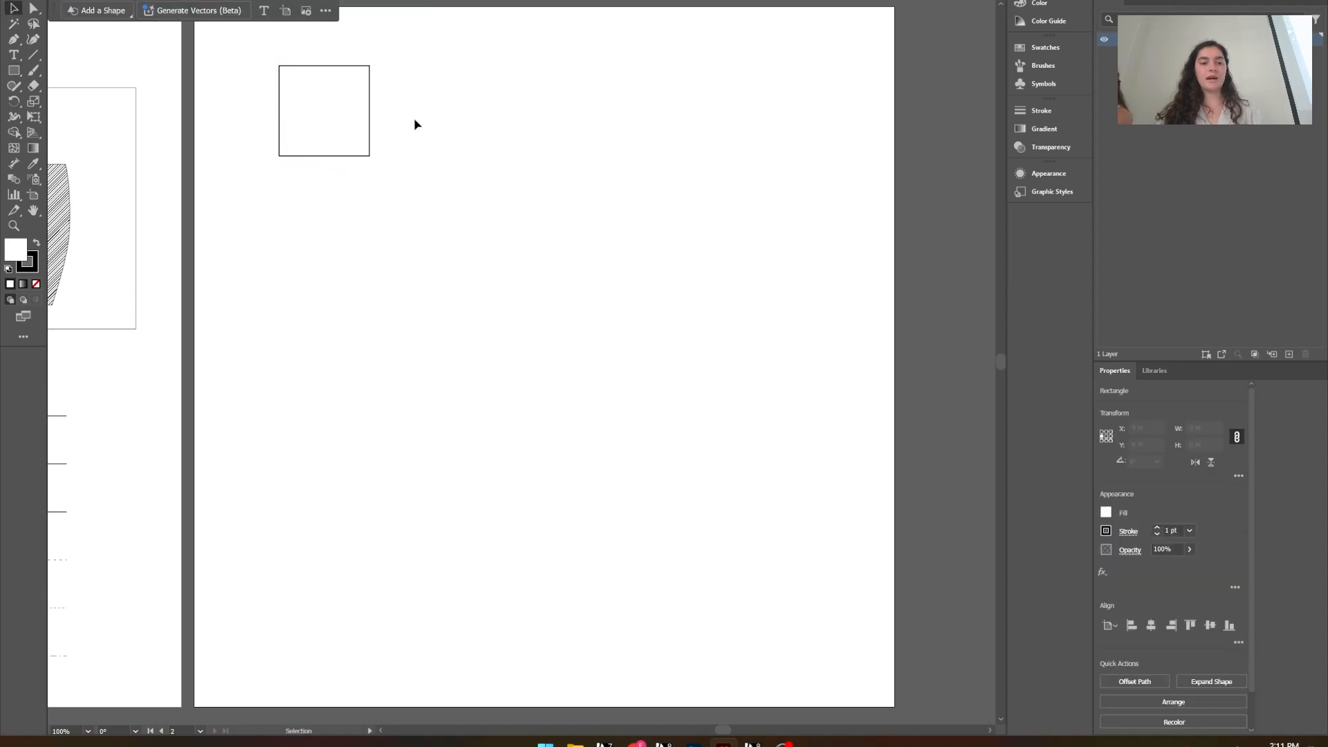
Step: Move the square onto a new layer and hide the layer holding the original artwork
{"action": "left_click_drag", "start_coordinate": [413, 125], "coordinate": [287, 200]}
{"action": "left_click", "coordinate": [1289, 353]}
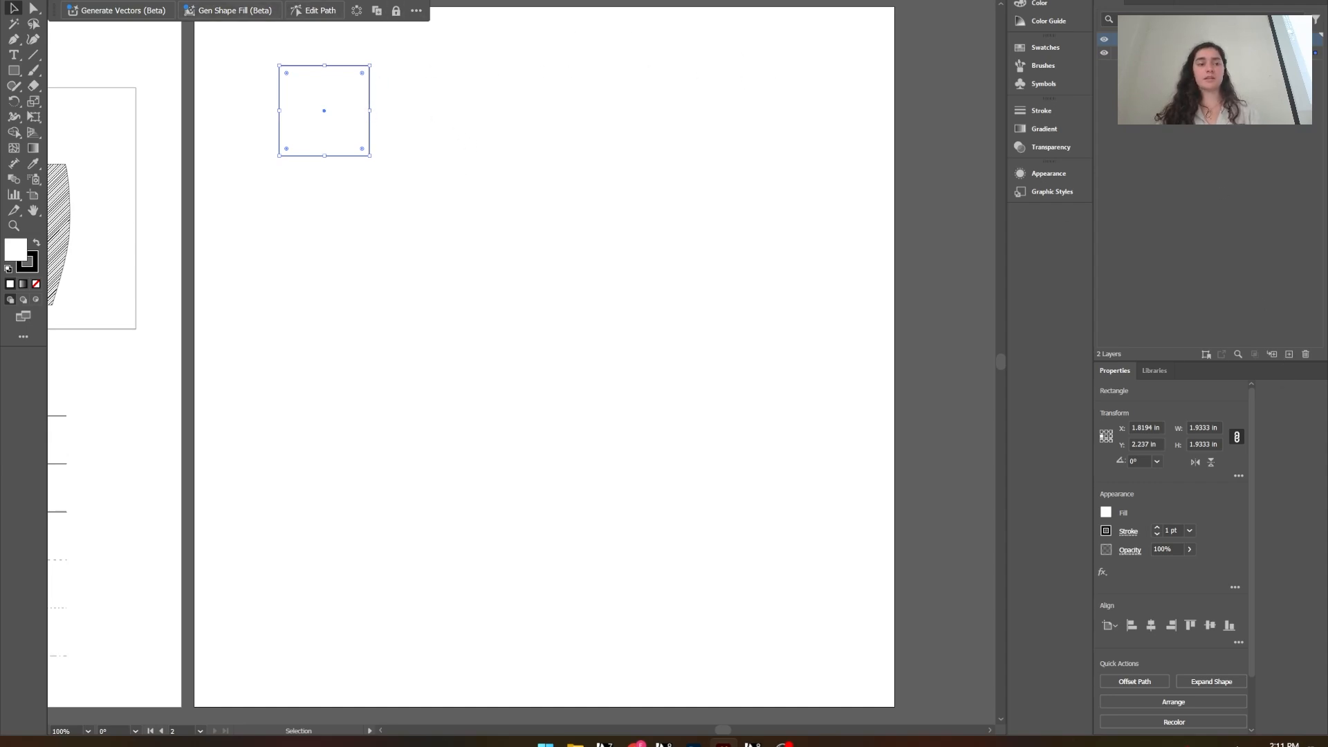
{"action": "right_click", "coordinate": [294, 111]}
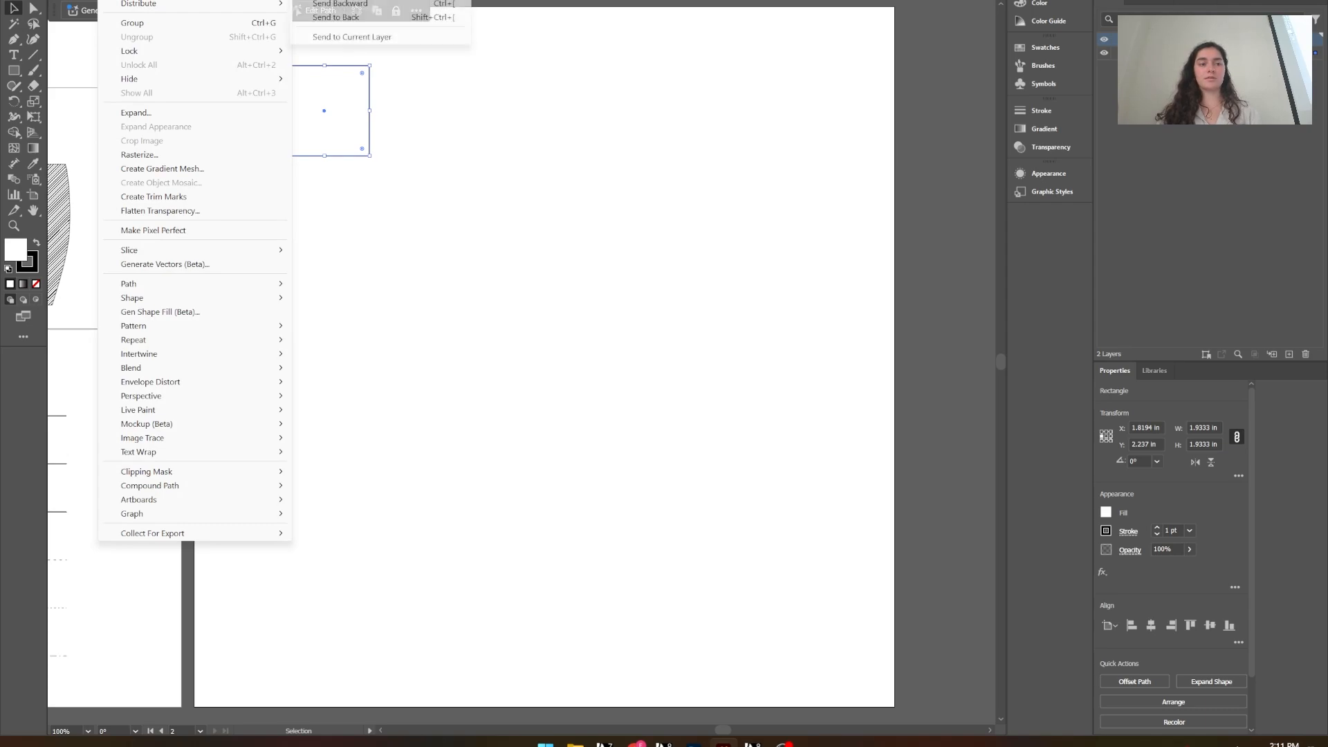
{"action": "left_click", "coordinate": [332, 37]}
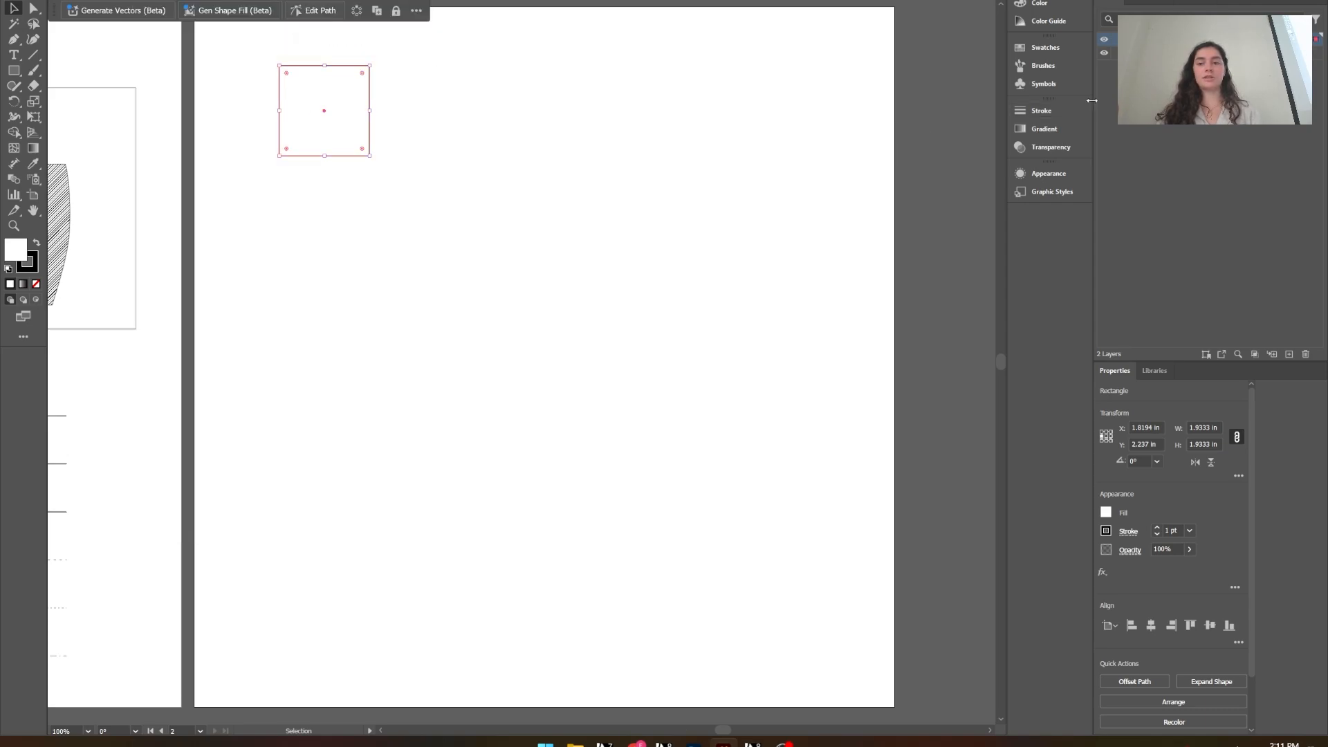
{"action": "left_click", "coordinate": [1104, 52]}
{"action": "left_click", "coordinate": [365, 165]}
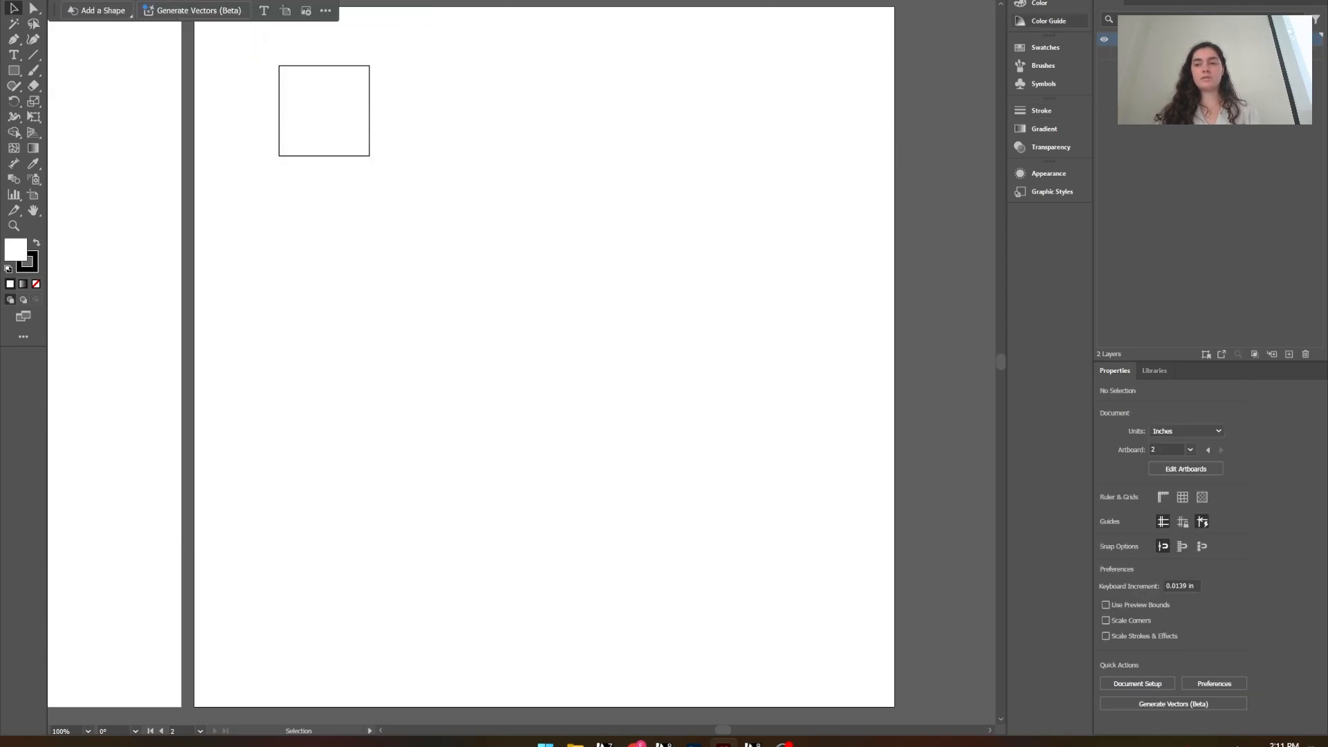
Step: Duplicate the square and place the copy directly below the original, flush with its sides
{"action": "key", "text": "a"}
{"action": "left_click_drag", "start_coordinate": [438, 77], "coordinate": [270, 204]}
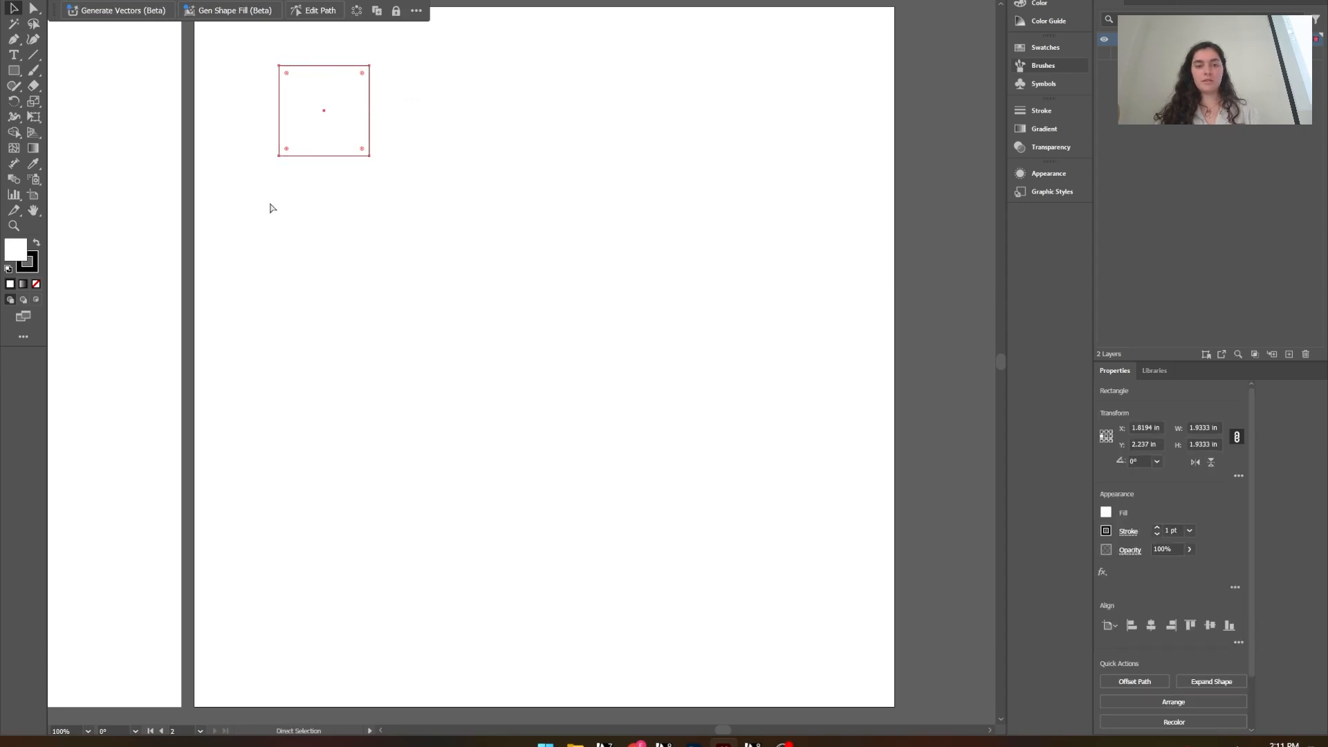
{"action": "key", "text": "ctrl+c"}
{"action": "key", "text": "ctrl+v"}
{"action": "key", "text": "v"}
{"action": "left_click", "coordinate": [617, 278]}
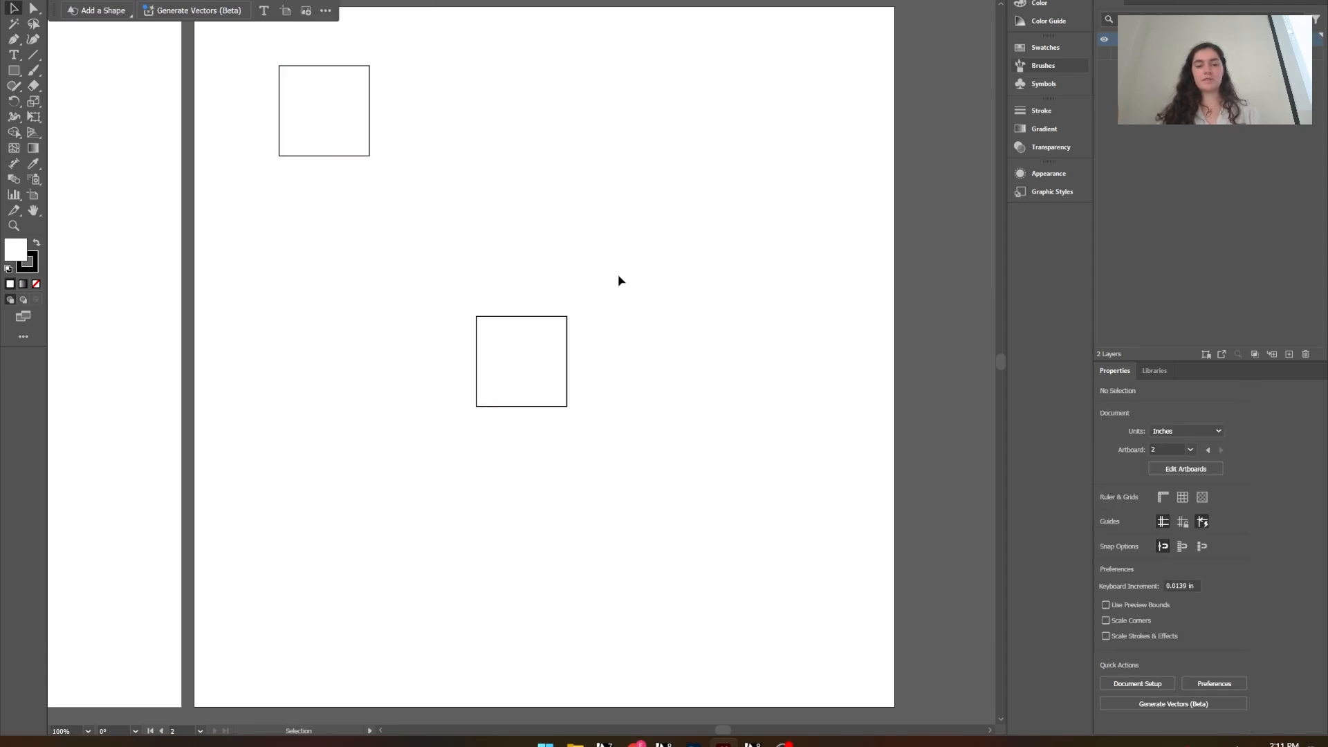
{"action": "left_click", "coordinate": [566, 358]}
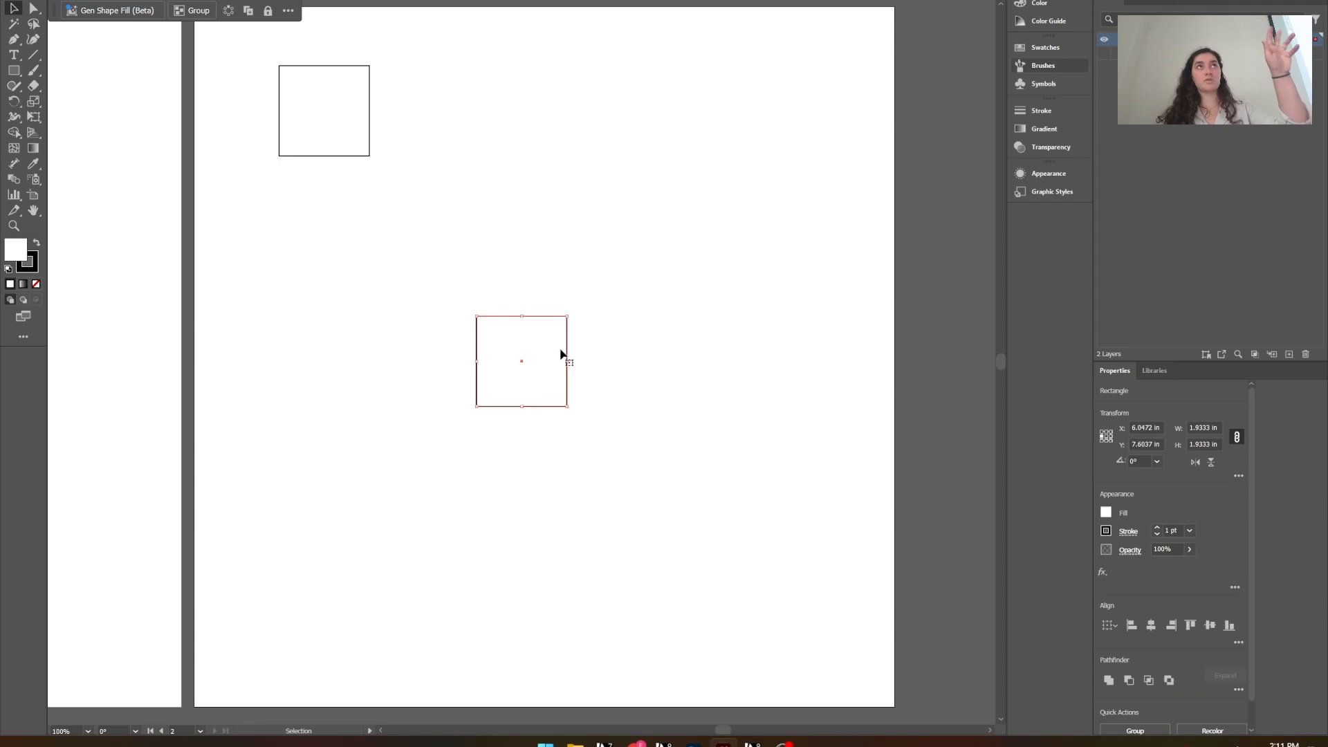
{"action": "left_click_drag", "start_coordinate": [559, 353], "coordinate": [362, 222]}
{"action": "left_click_drag", "start_coordinate": [454, 48], "coordinate": [282, 335]}
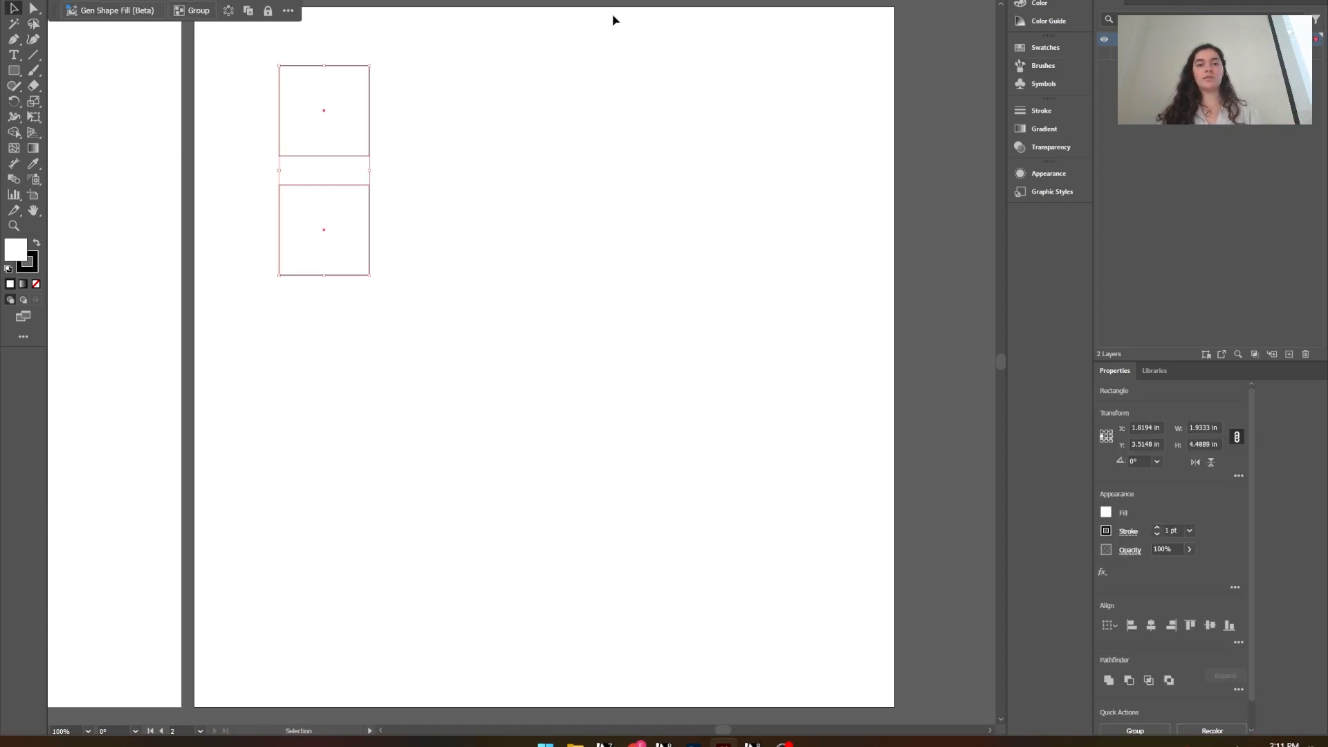
Step: Add more copies of the square below, center-align them and space them evenly into a column of five
{"action": "left_click", "coordinate": [382, 177]}
{"action": "left_click_drag", "start_coordinate": [350, 248], "coordinate": [334, 487]}
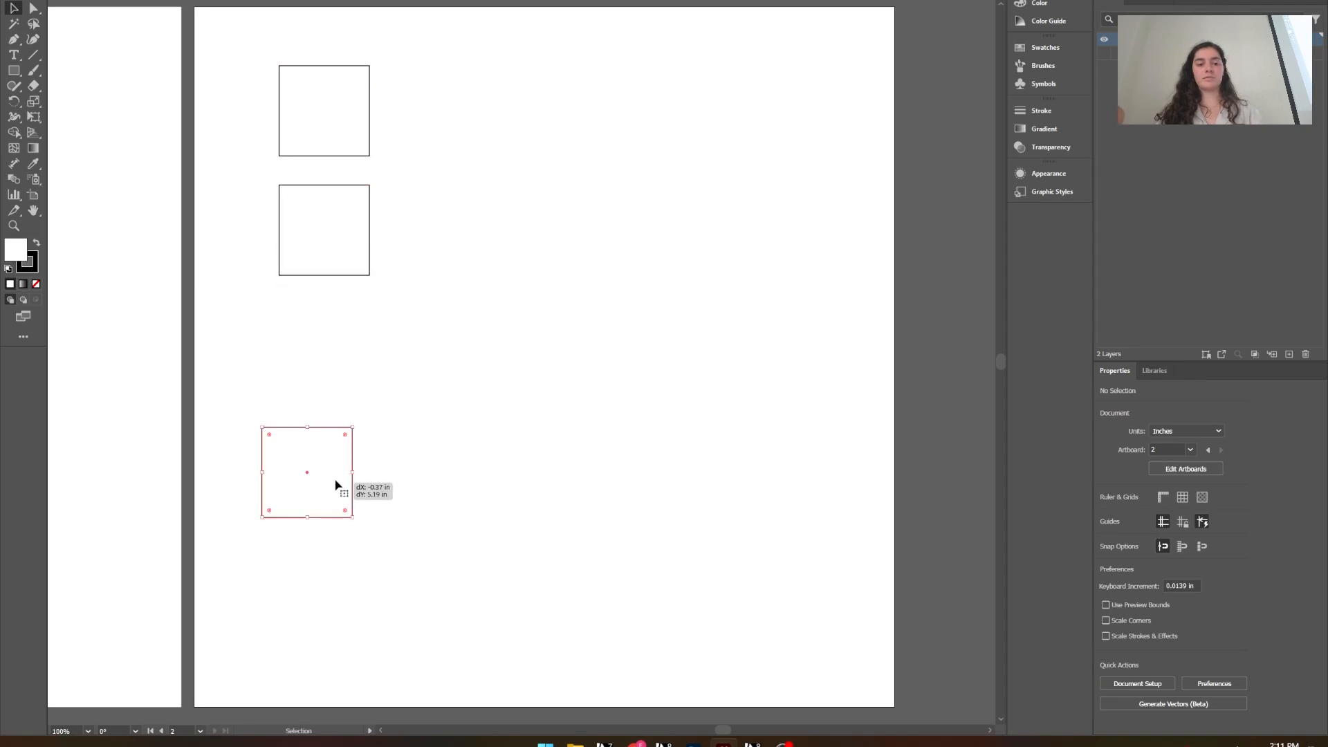
{"action": "left_click", "coordinate": [448, 101]}
{"action": "key", "text": "ctrl+a"}
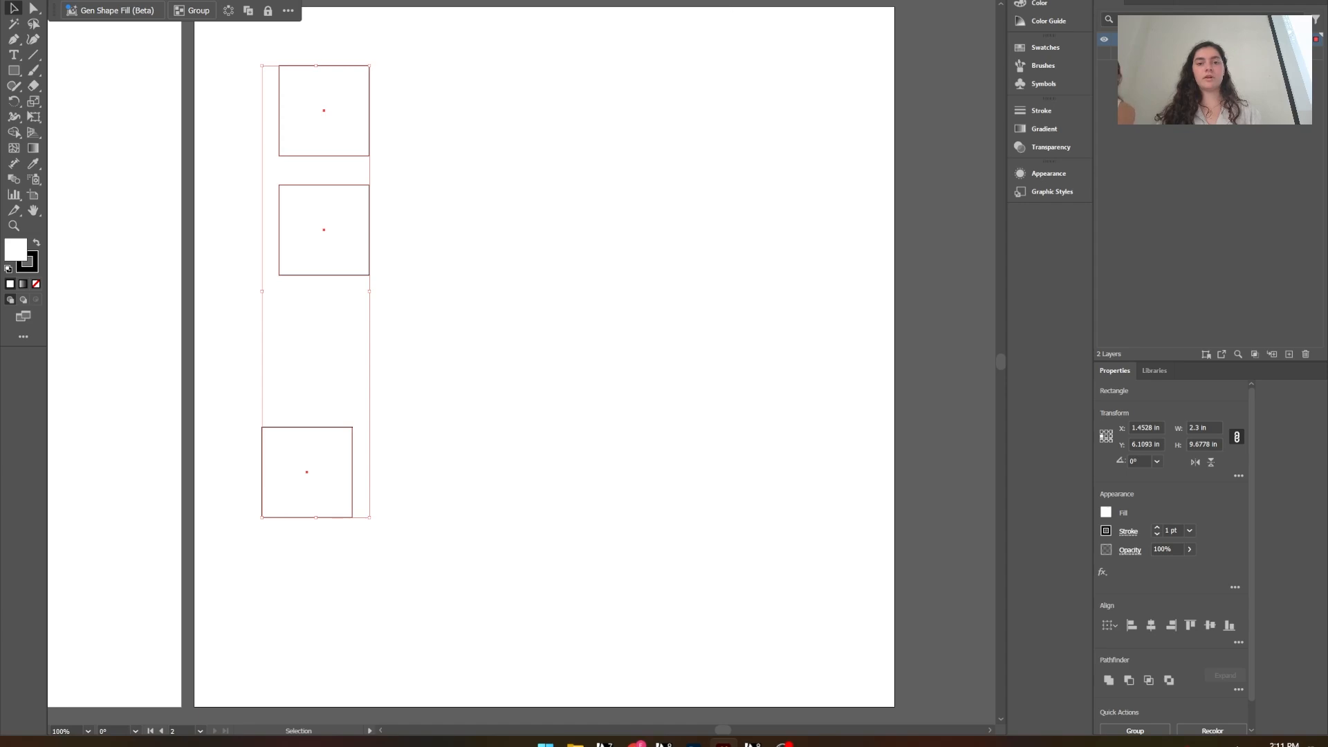
{"action": "key", "text": "ctrl+z"}
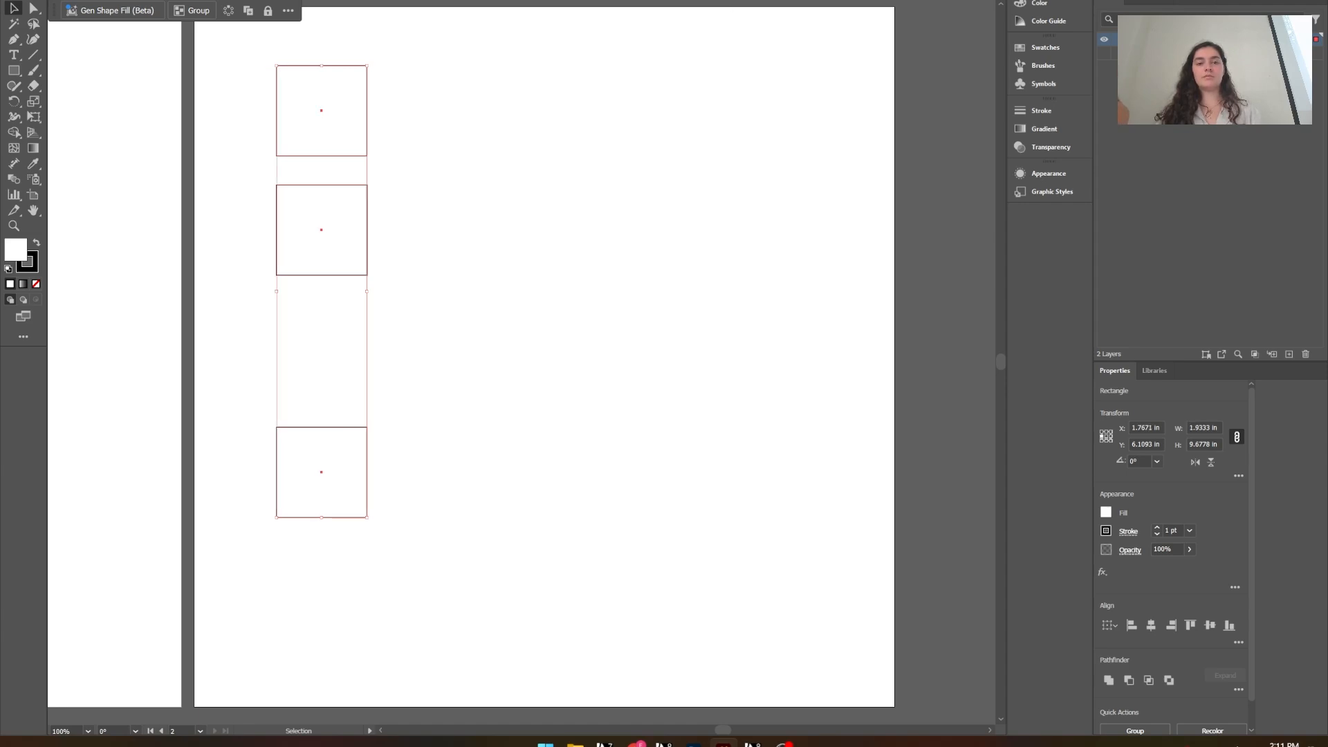
{"action": "key", "text": "ctrl+z"}
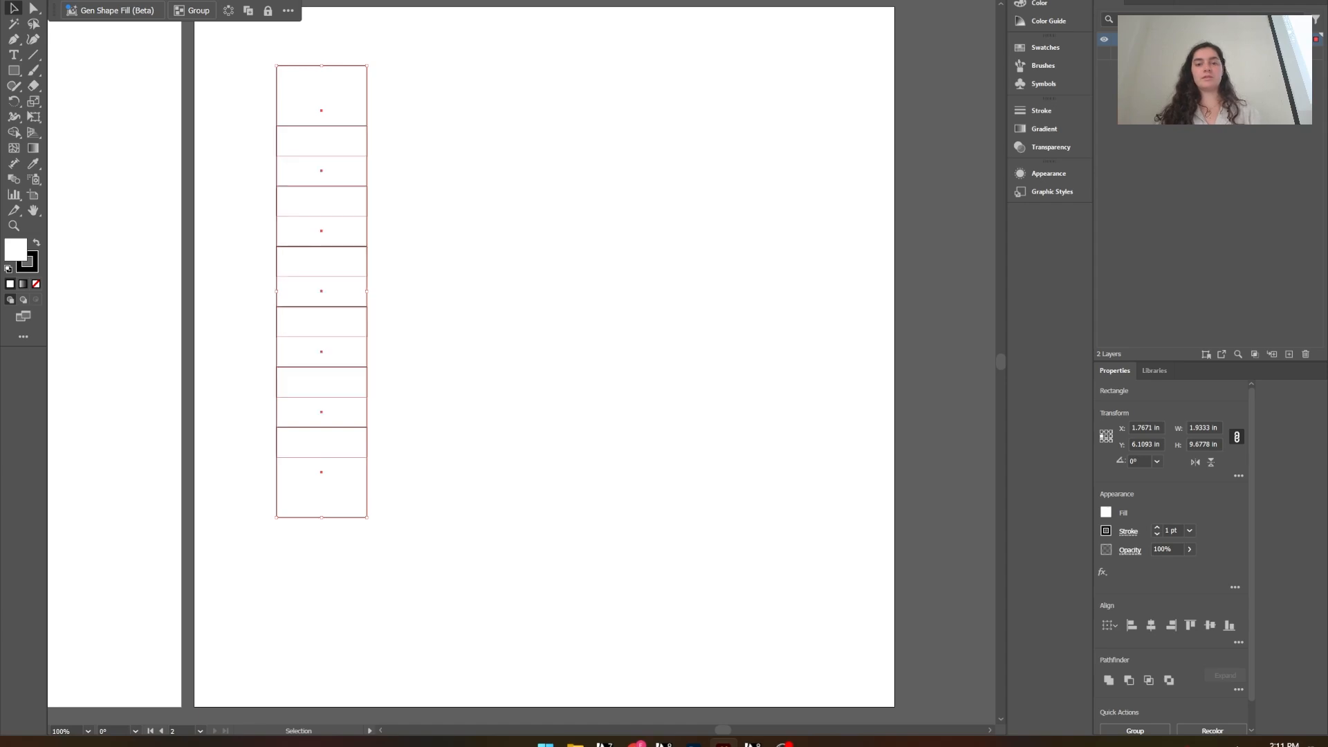
{"action": "key", "text": "ctrl+minus"}
{"action": "key", "text": "ctrl+minus"}
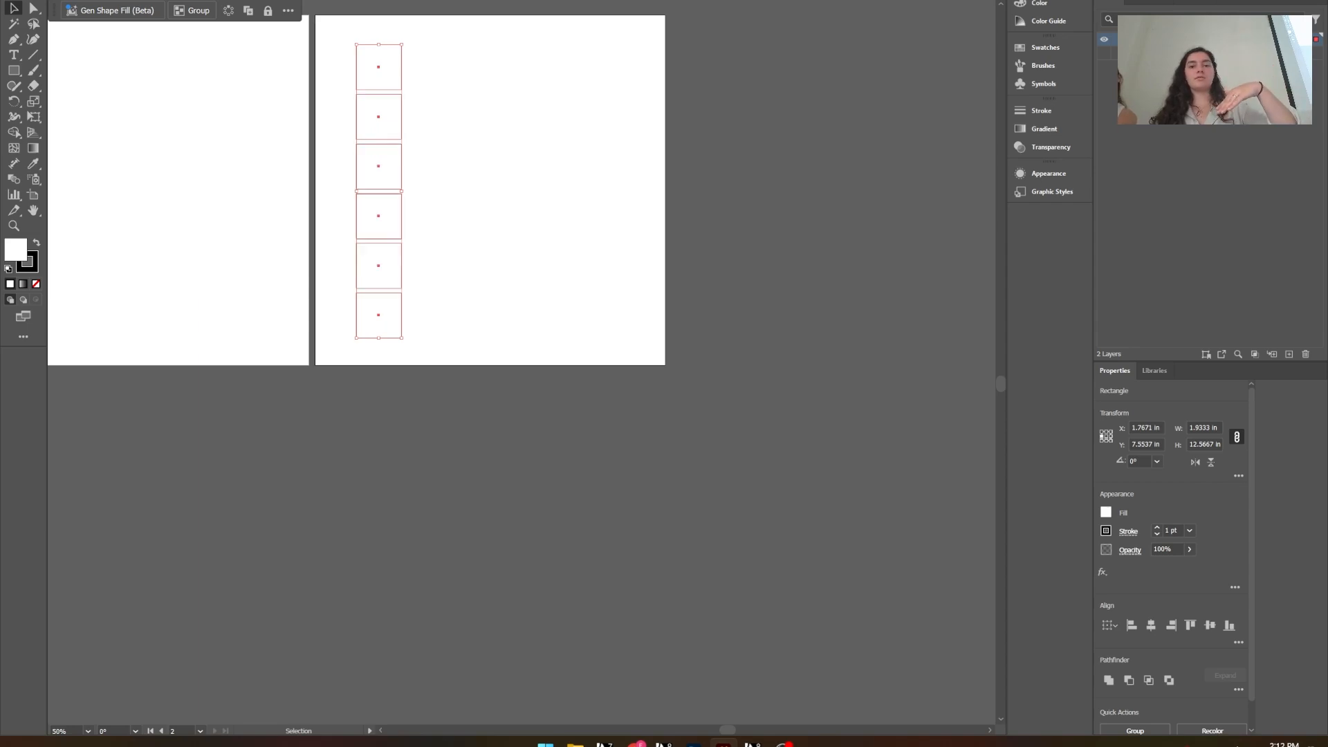
{"action": "left_click", "coordinate": [509, 125]}
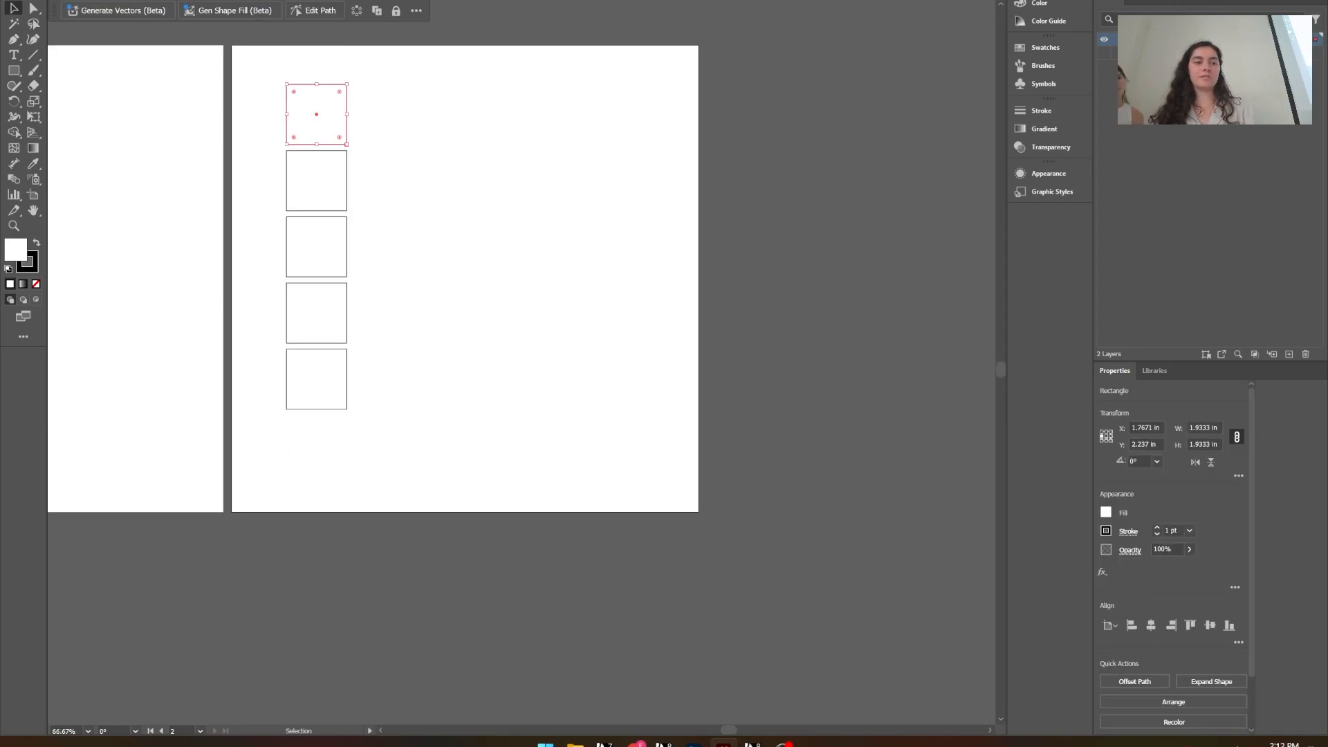
Step: Fill the top square with black and remove its stroke
{"action": "key", "text": "F6"}
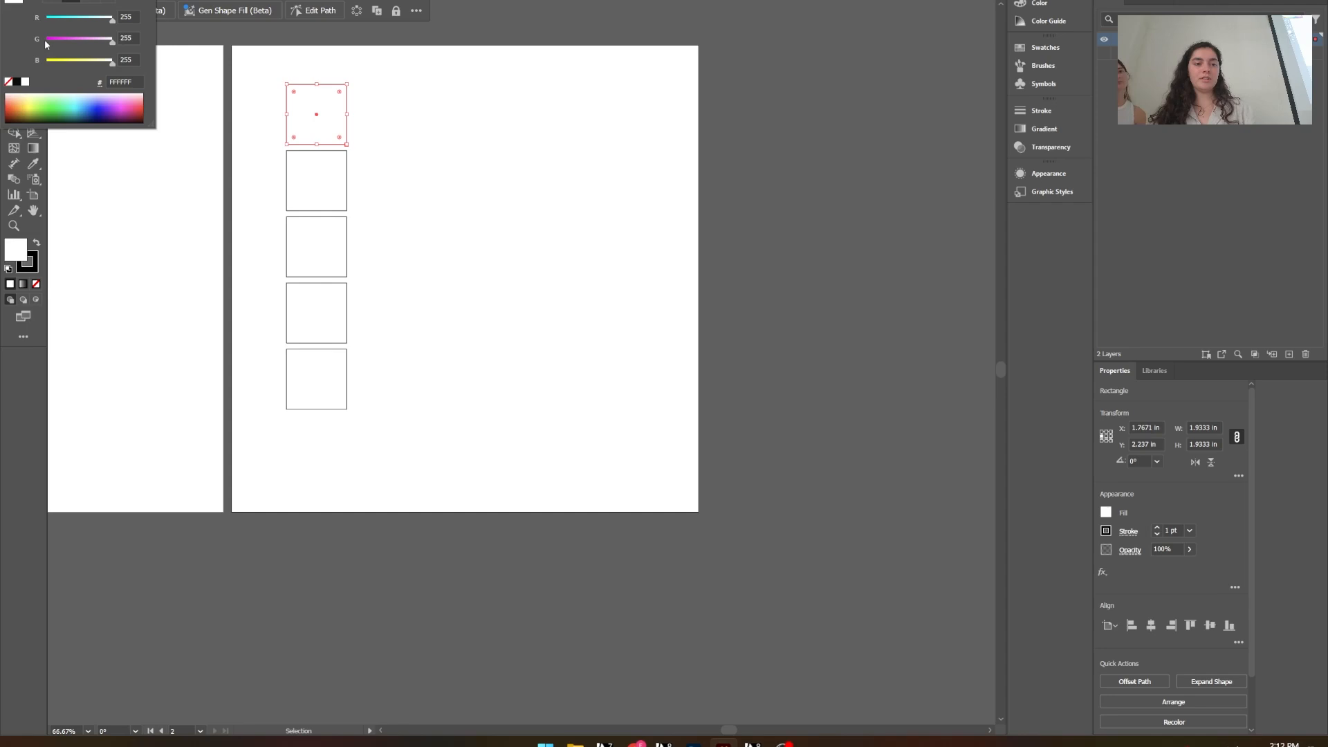
{"action": "left_click", "coordinate": [16, 81]}
{"action": "key", "text": "F6"}
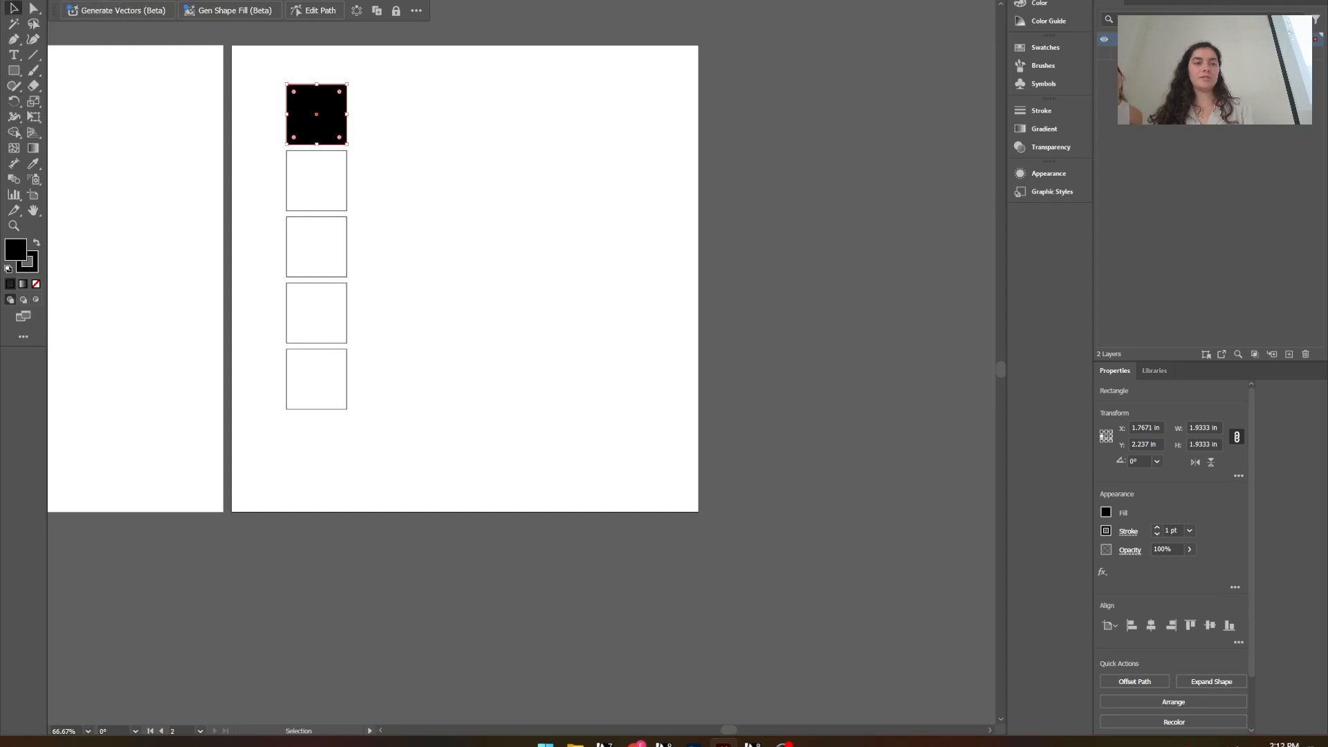
{"action": "key", "text": "F6"}
{"action": "key", "text": "F6"}
{"action": "key", "text": "F6"}
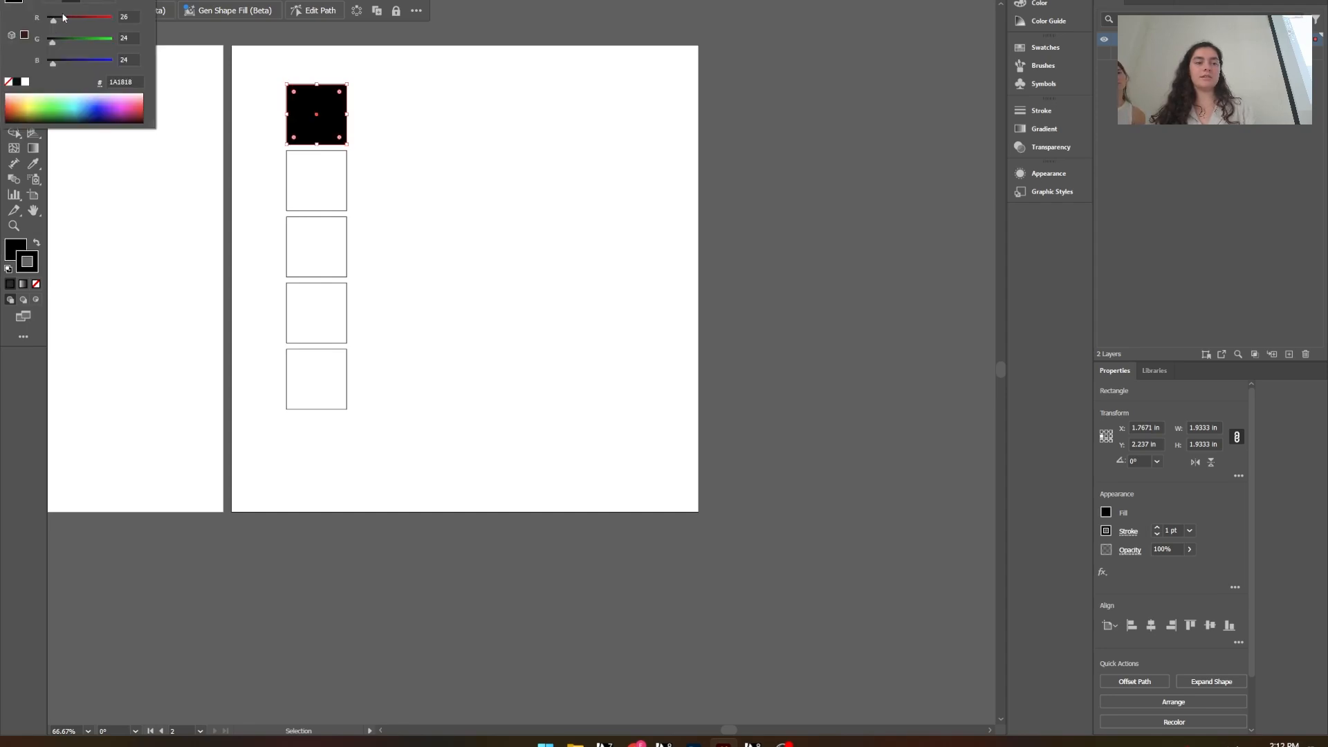
{"action": "left_click", "coordinate": [8, 82]}
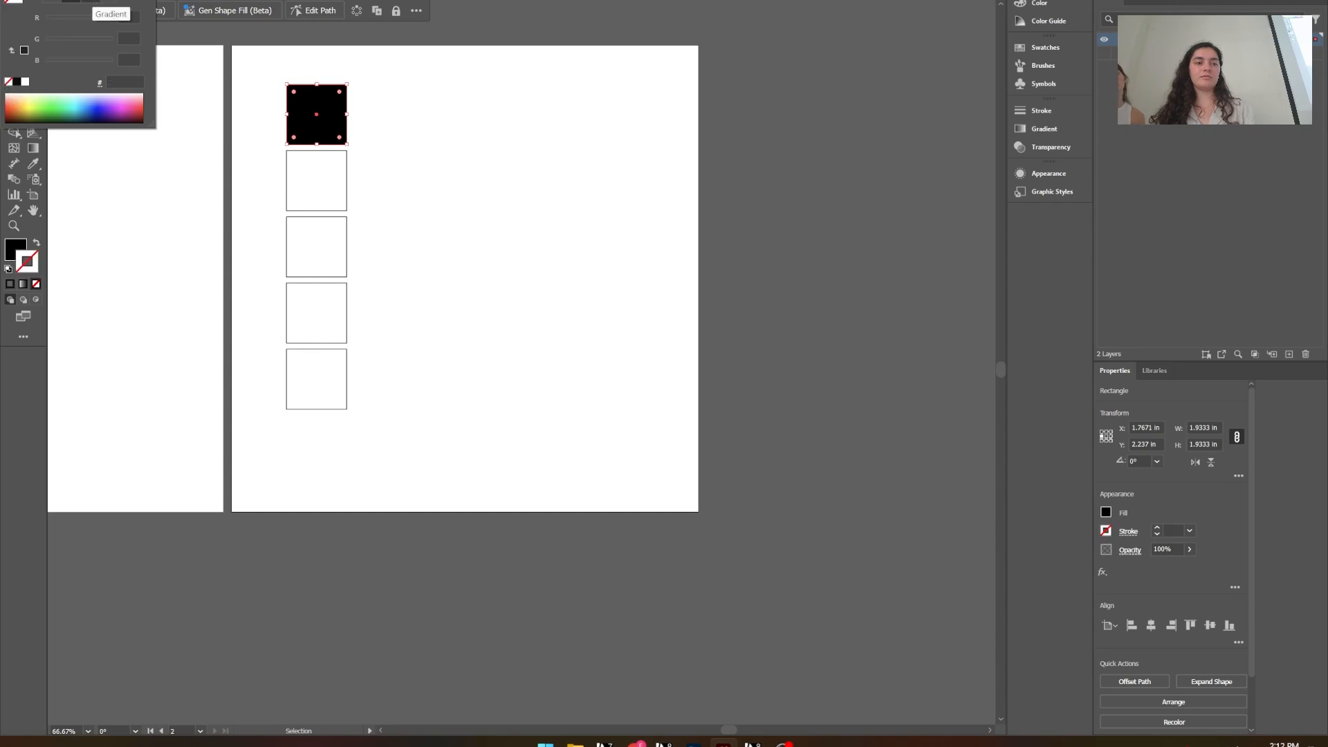
{"action": "key", "text": "F6"}
{"action": "left_click", "coordinate": [496, 206]}
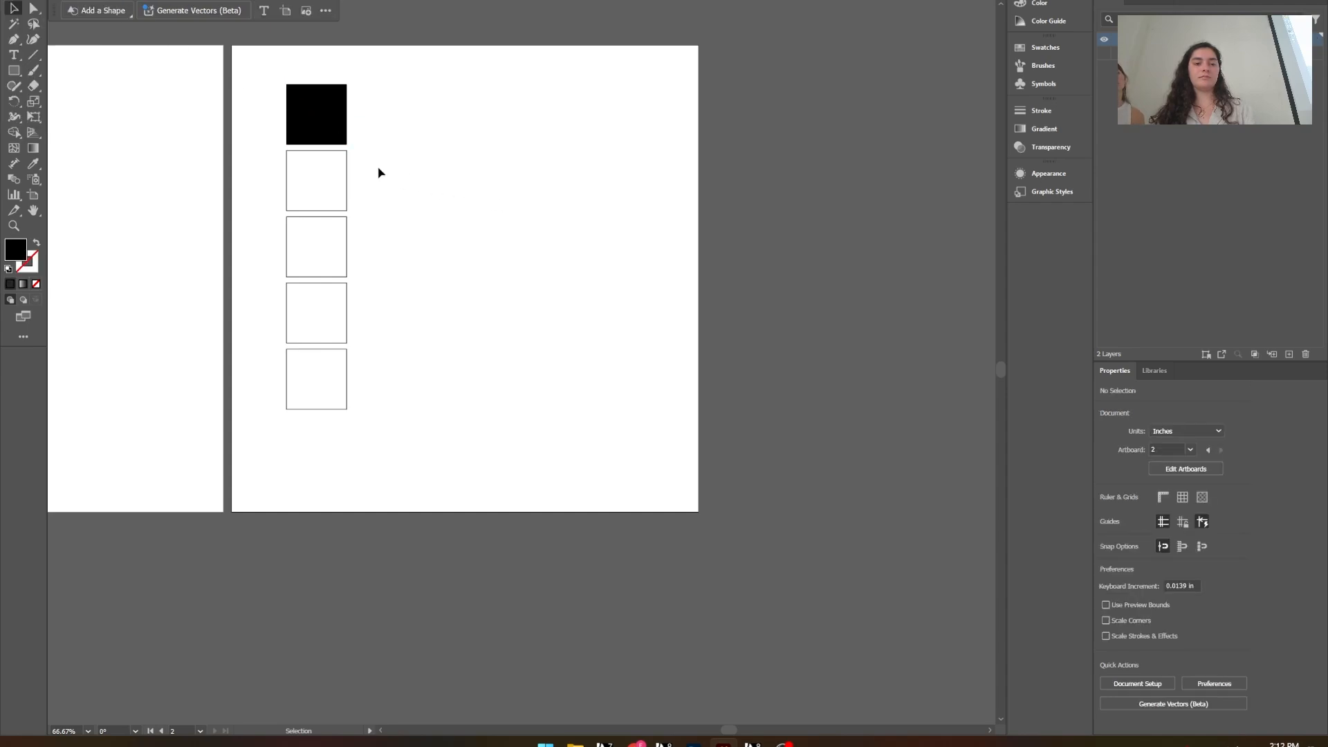
Step: Select the second square in the column and open the Basic Graphics_Lines pattern library for its fill
{"action": "left_click", "coordinate": [296, 202]}
{"action": "key", "text": "F6"}
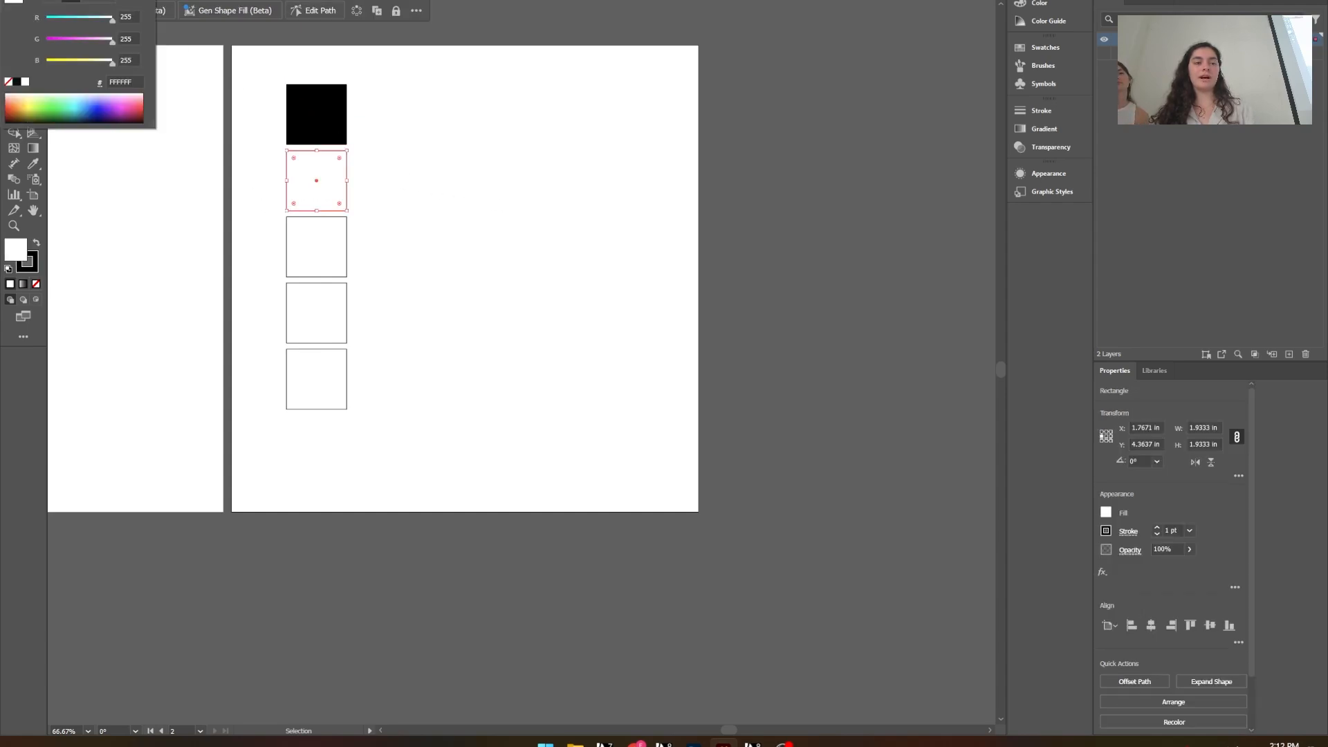
{"action": "left_click", "coordinate": [53, 2]}
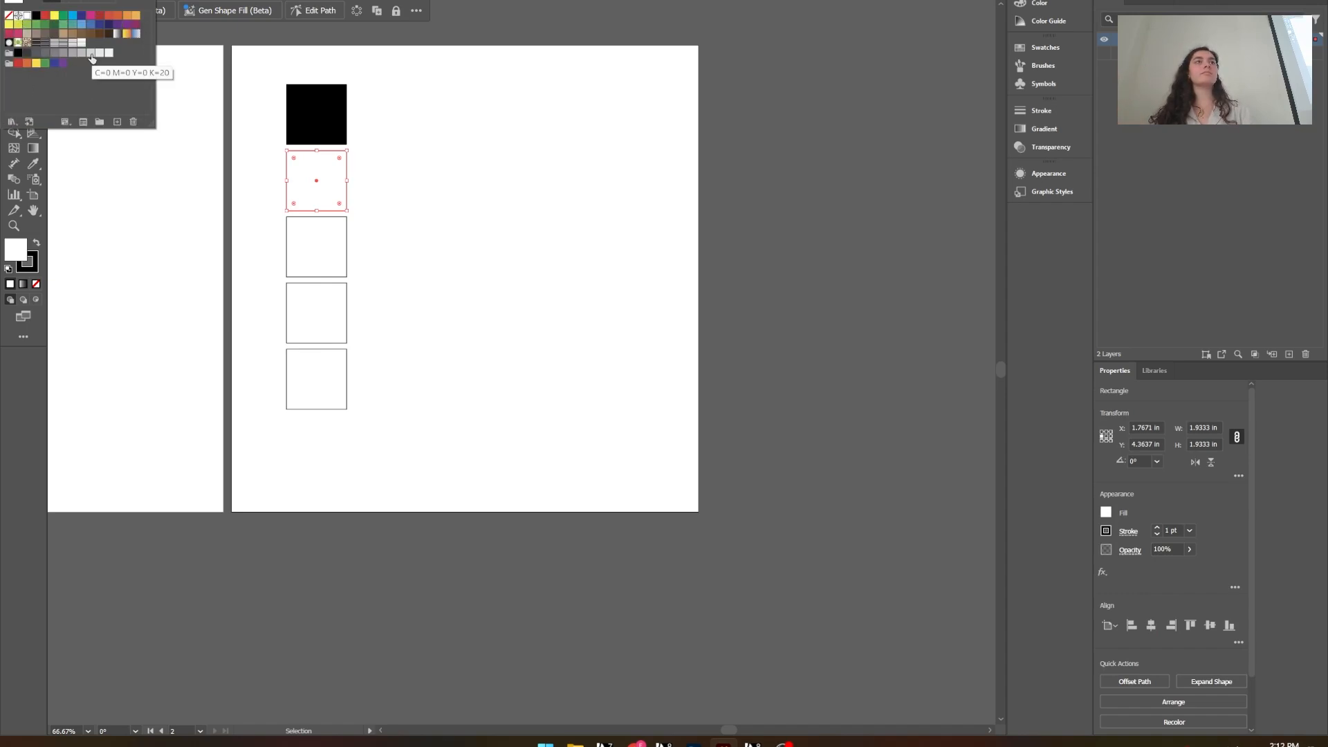
{"action": "left_click", "coordinate": [10, 123]}
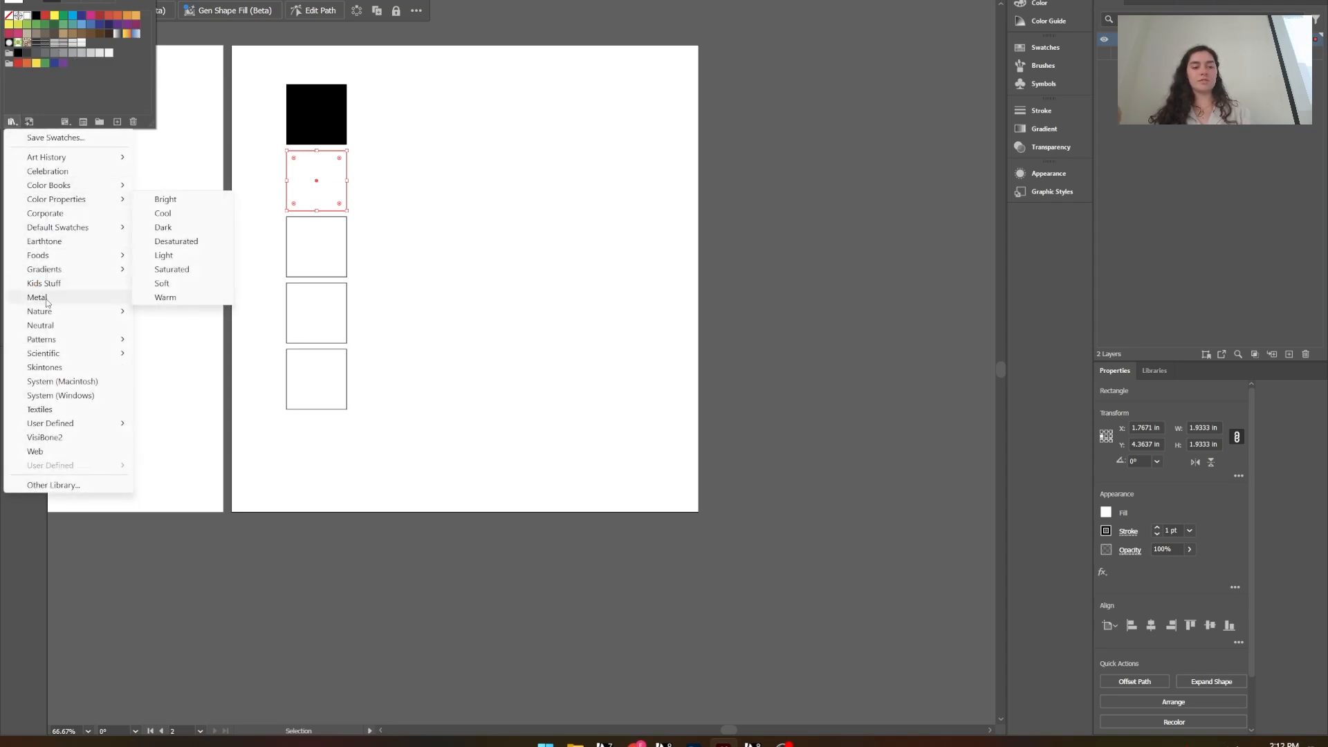
{"action": "mouse_move", "coordinate": [62, 338]}
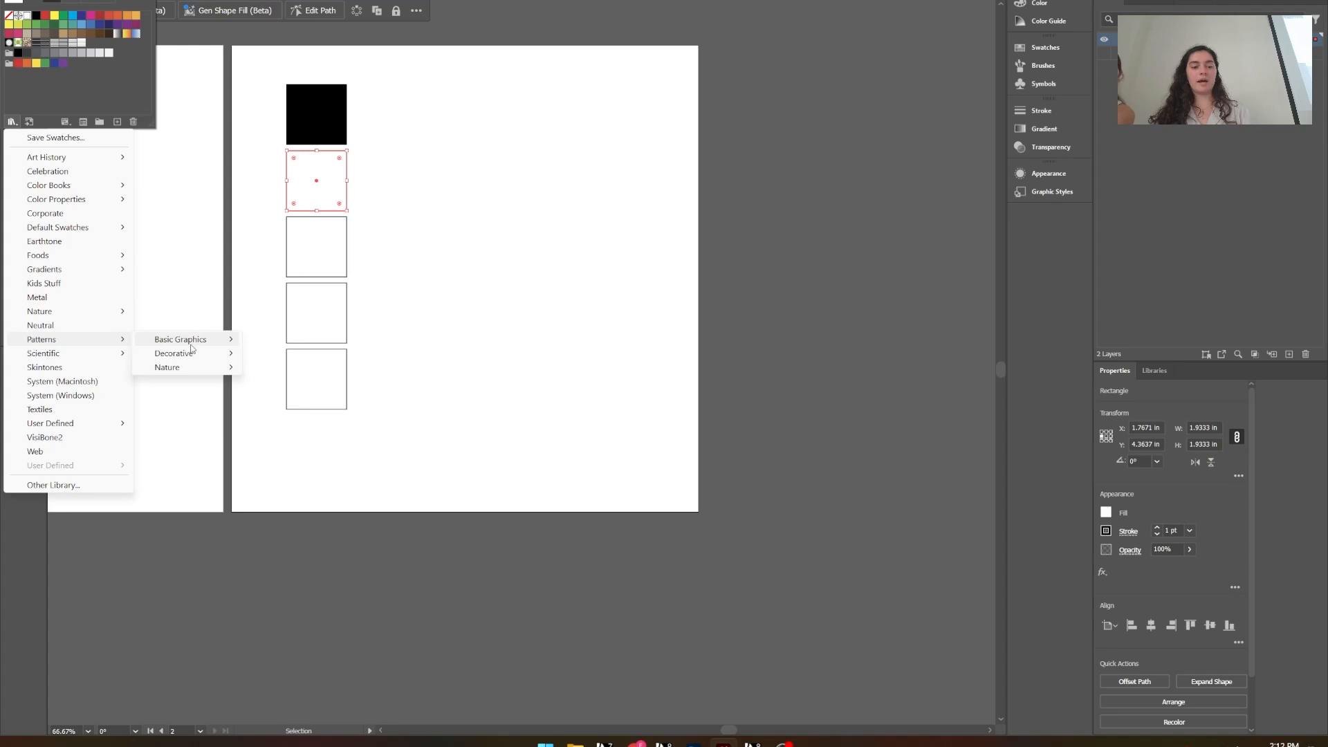
{"action": "mouse_move", "coordinate": [204, 341]}
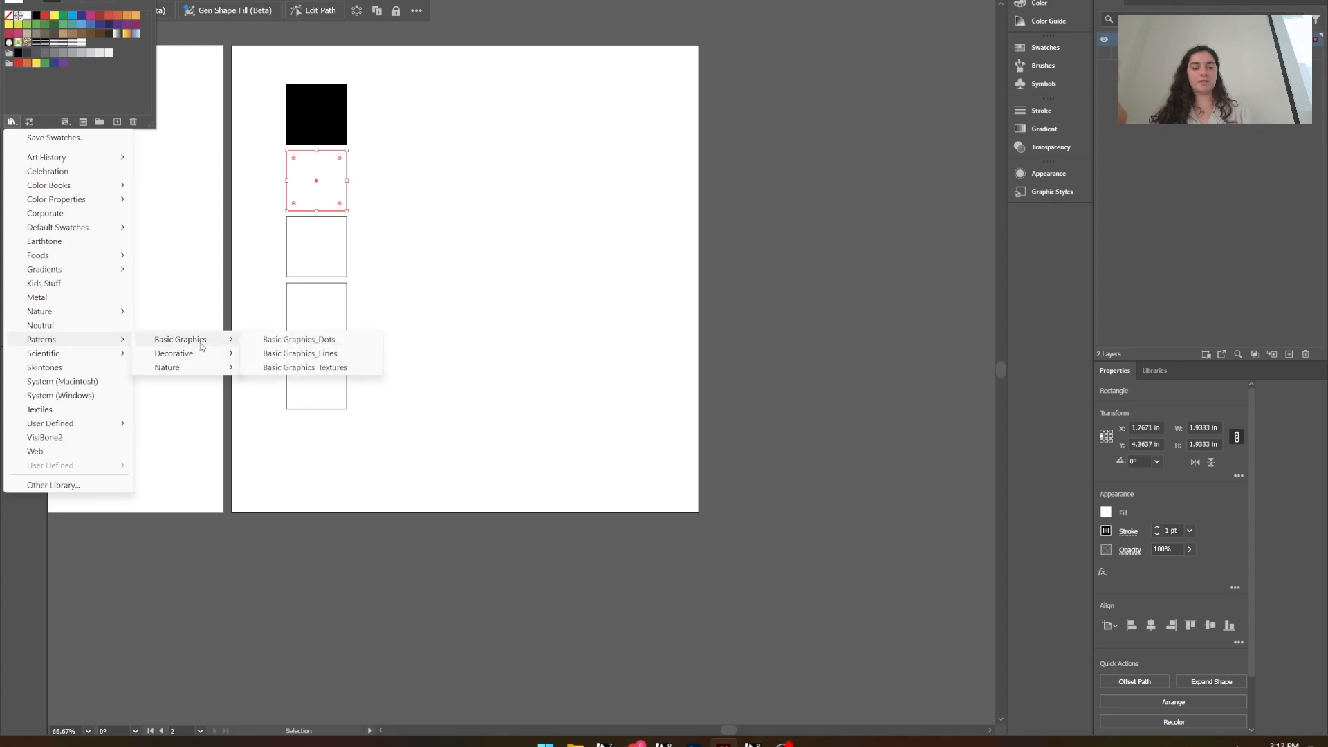
{"action": "left_click", "coordinate": [289, 354]}
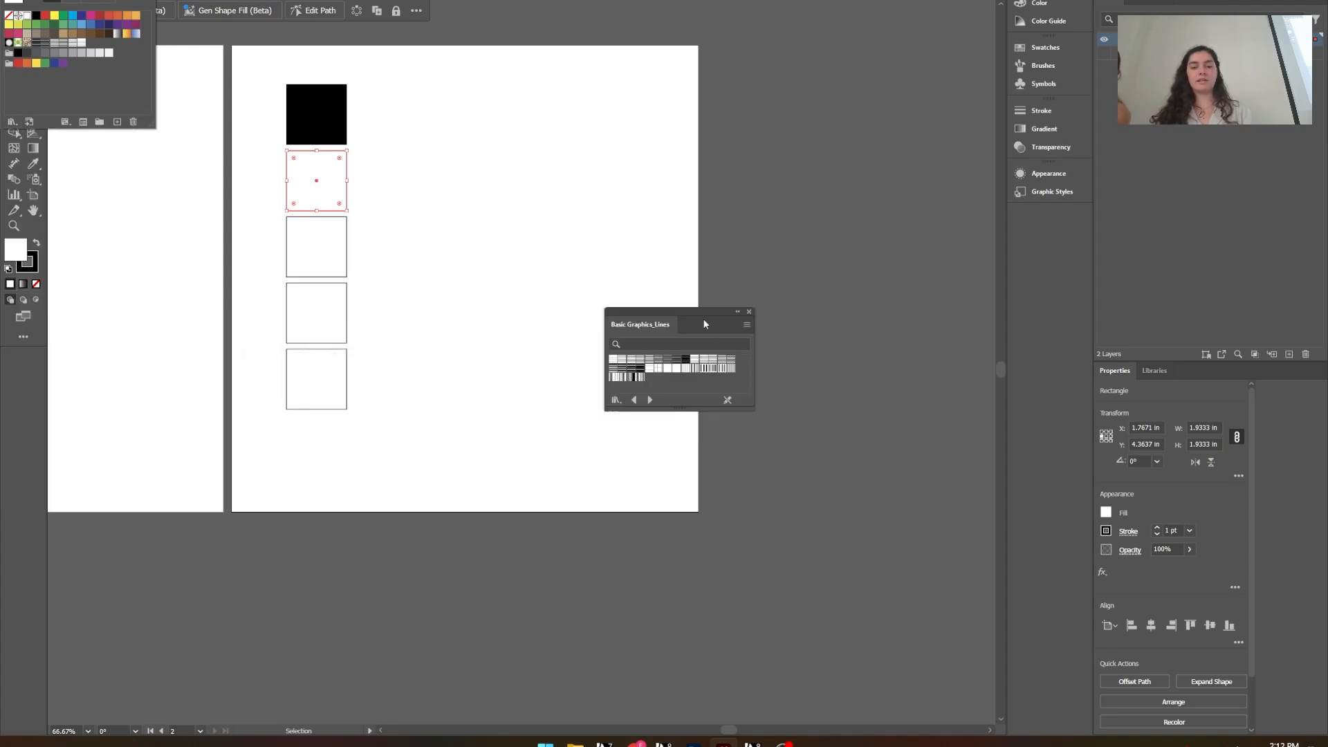
{"action": "left_click_drag", "start_coordinate": [698, 318], "coordinate": [634, 152]}
Step: Try several line patterns on the second square, settle on closely spaced black horizontal lines, and close the pattern library
{"action": "left_click", "coordinate": [570, 195]}
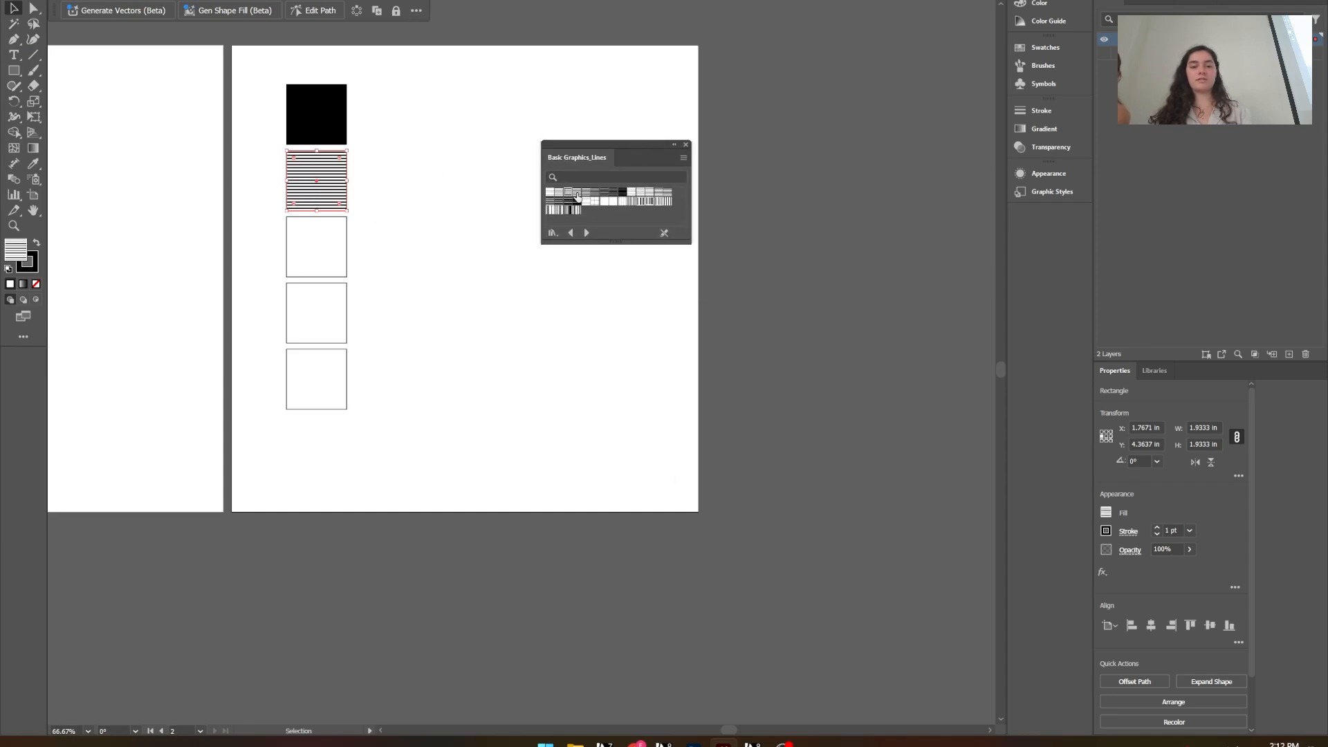
{"action": "left_click", "coordinate": [578, 192]}
{"action": "left_click", "coordinate": [597, 201]}
{"action": "left_click", "coordinate": [609, 201]}
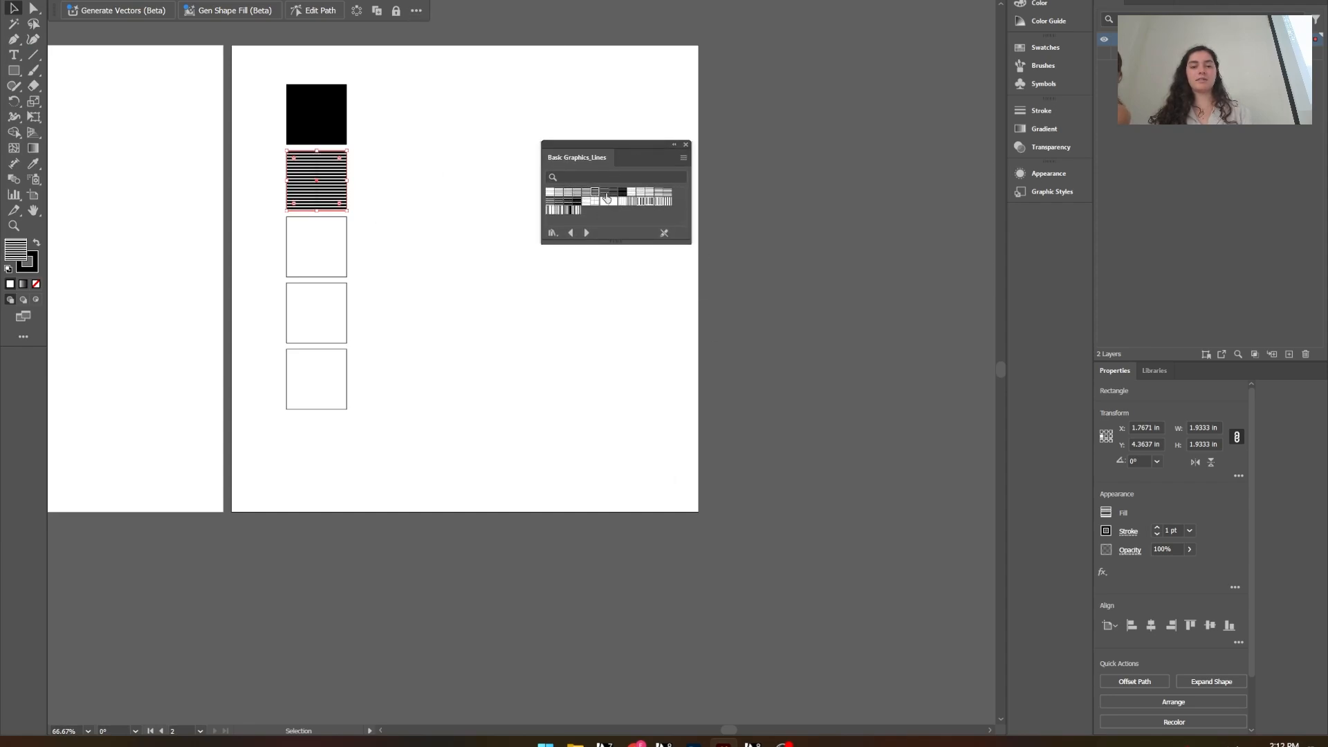
{"action": "left_click", "coordinate": [630, 200]}
{"action": "left_click", "coordinate": [650, 193]}
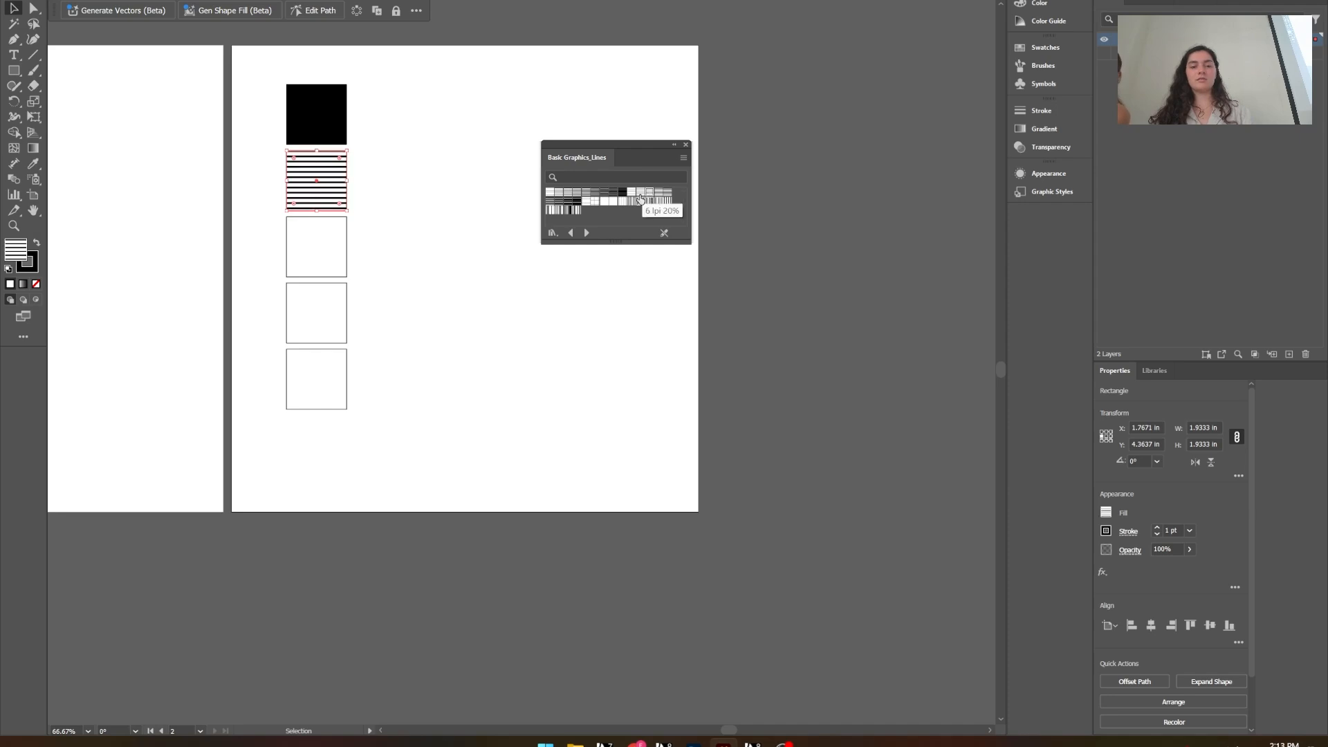
{"action": "left_click", "coordinate": [572, 199]}
{"action": "left_click", "coordinate": [598, 198]}
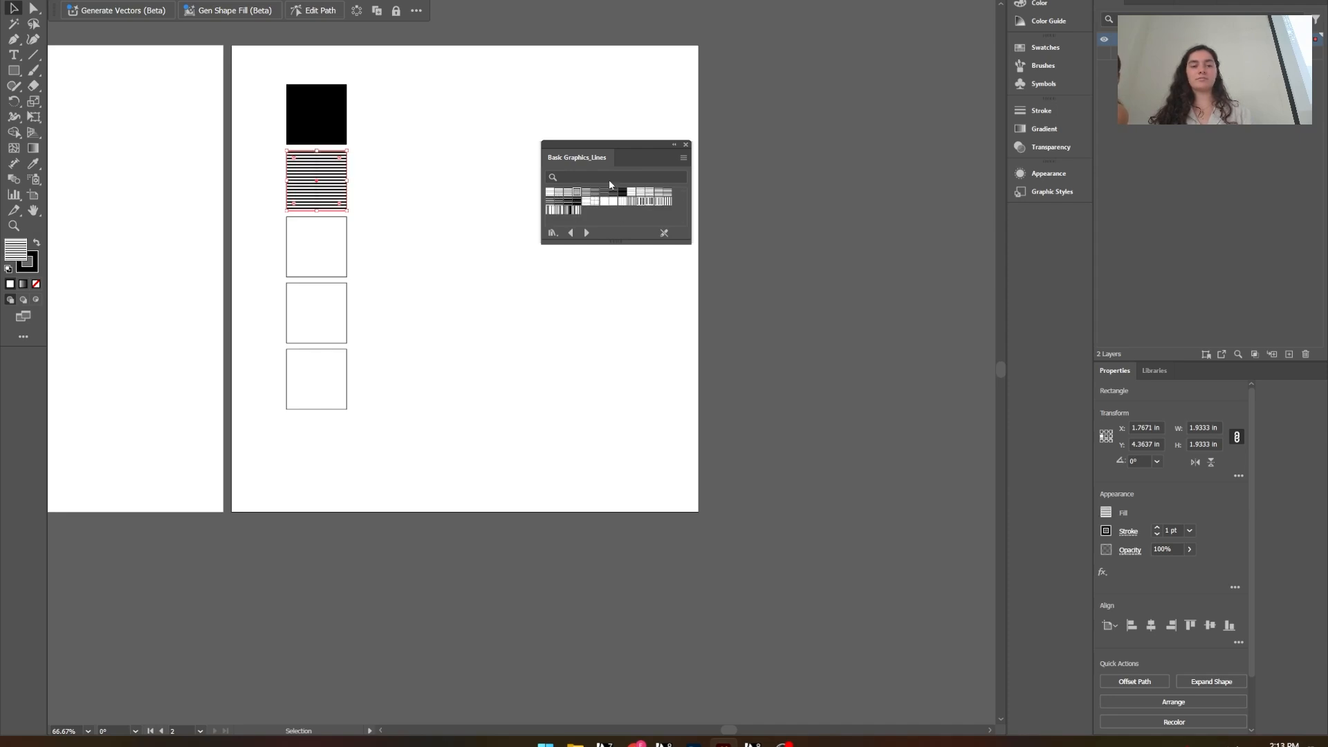
{"action": "left_click", "coordinate": [685, 144]}
{"action": "left_click", "coordinate": [58, 1]}
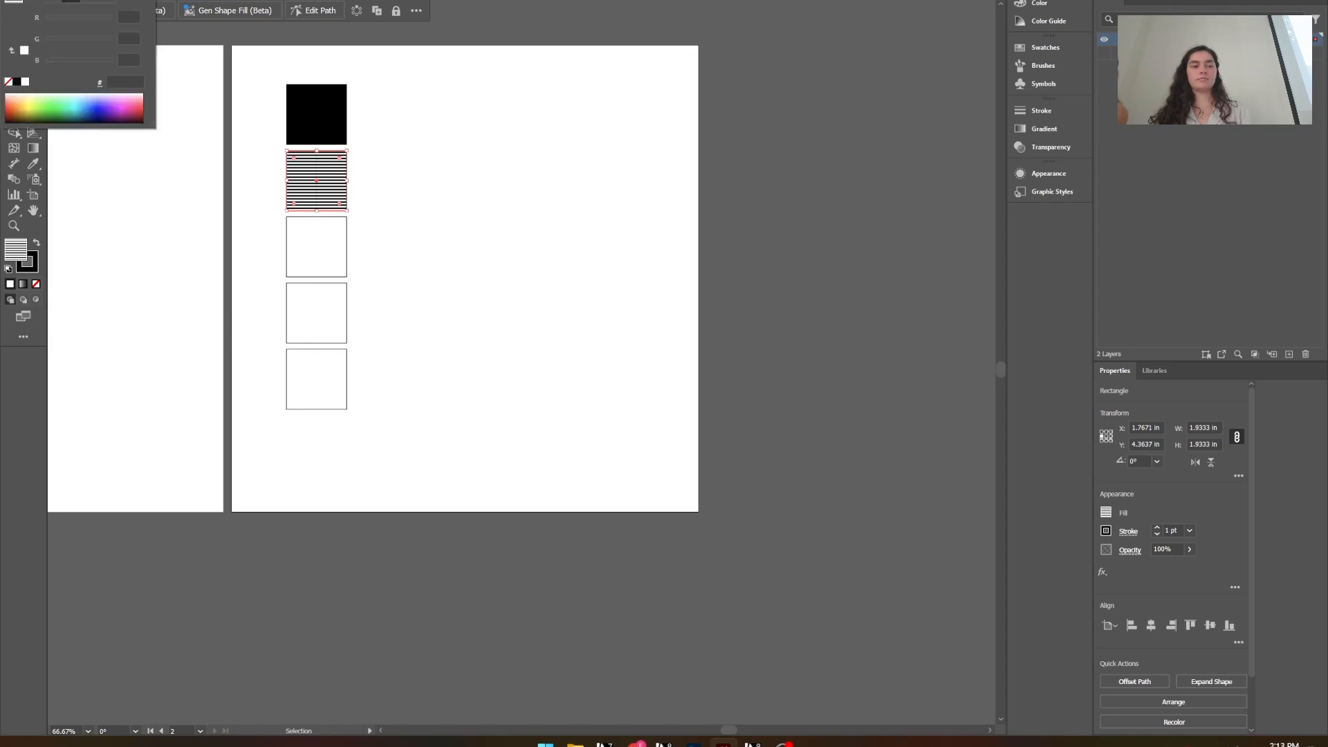
{"action": "left_click", "coordinate": [709, 150]}
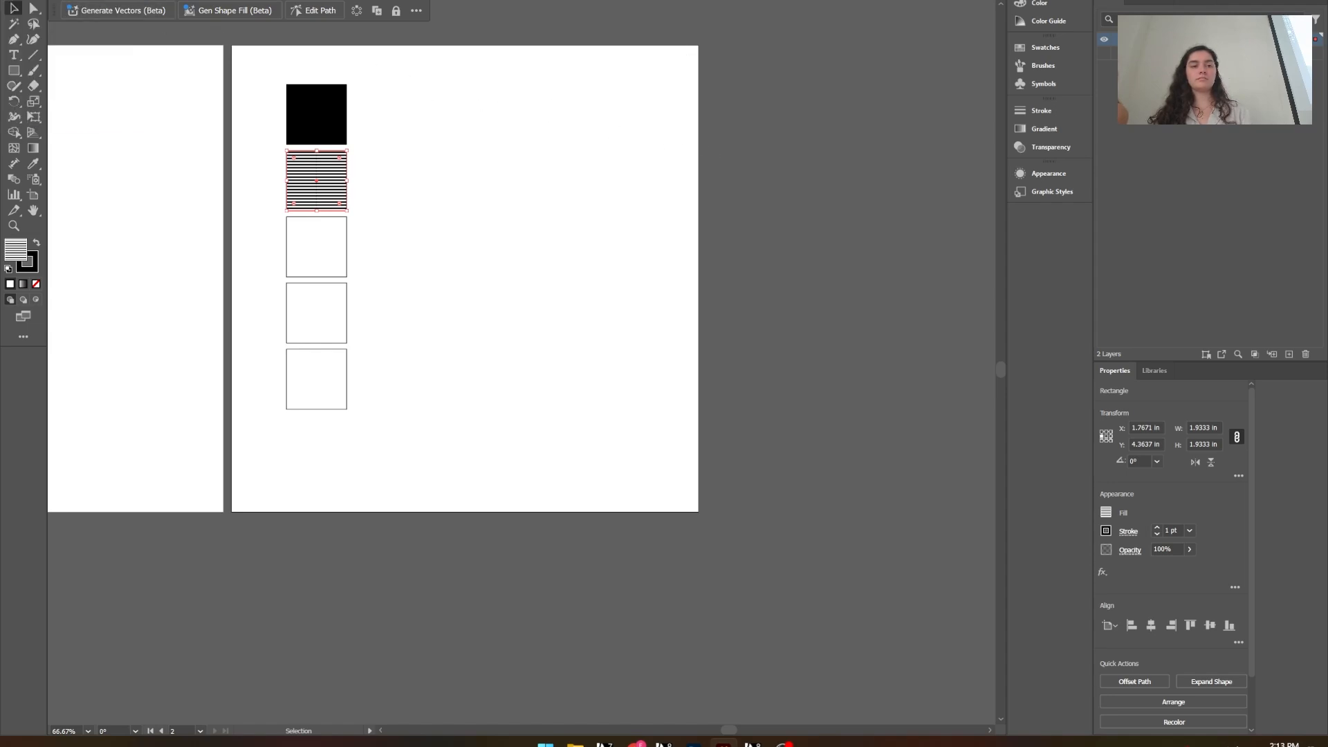
{"action": "left_click", "coordinate": [59, 0]}
{"action": "left_click", "coordinate": [52, 2]}
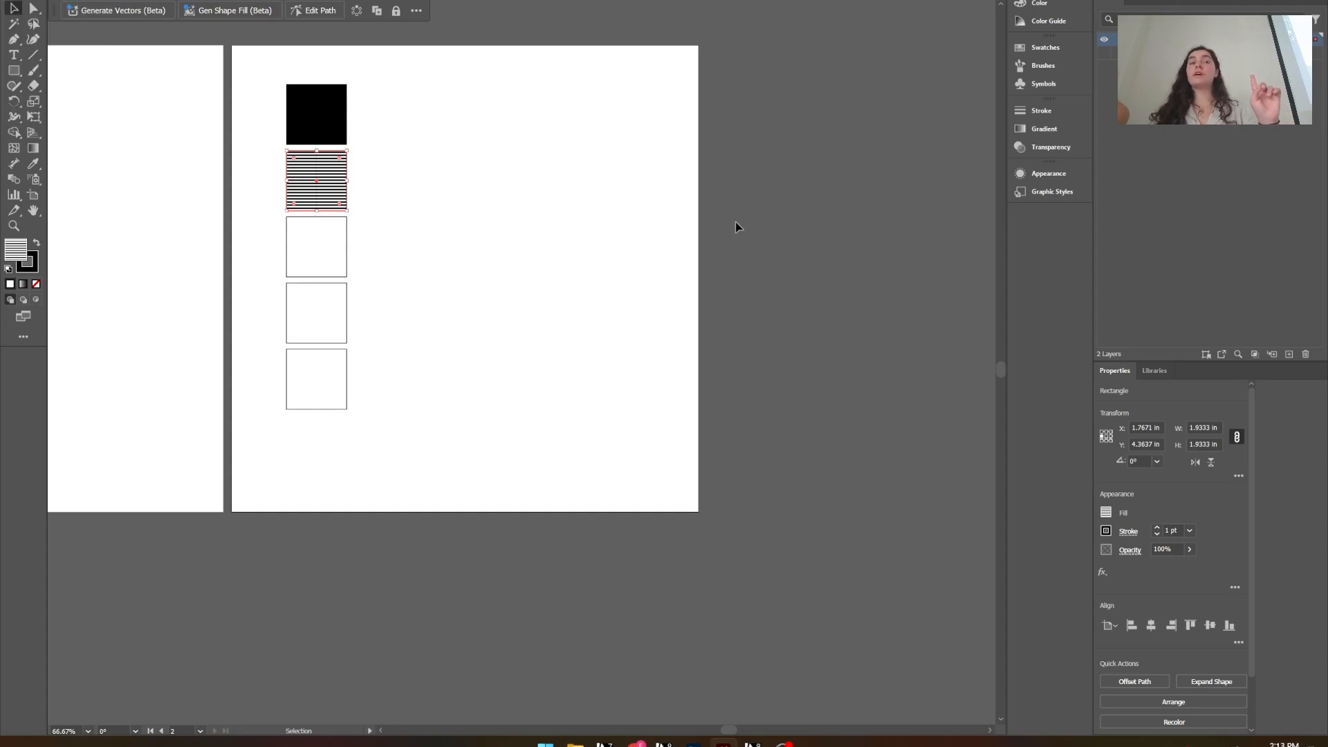
Step: Copy the second square's horizontal-line fill and stroke to the third square with the Eyedropper
{"action": "left_click_drag", "start_coordinate": [382, 226], "coordinate": [316, 291]}
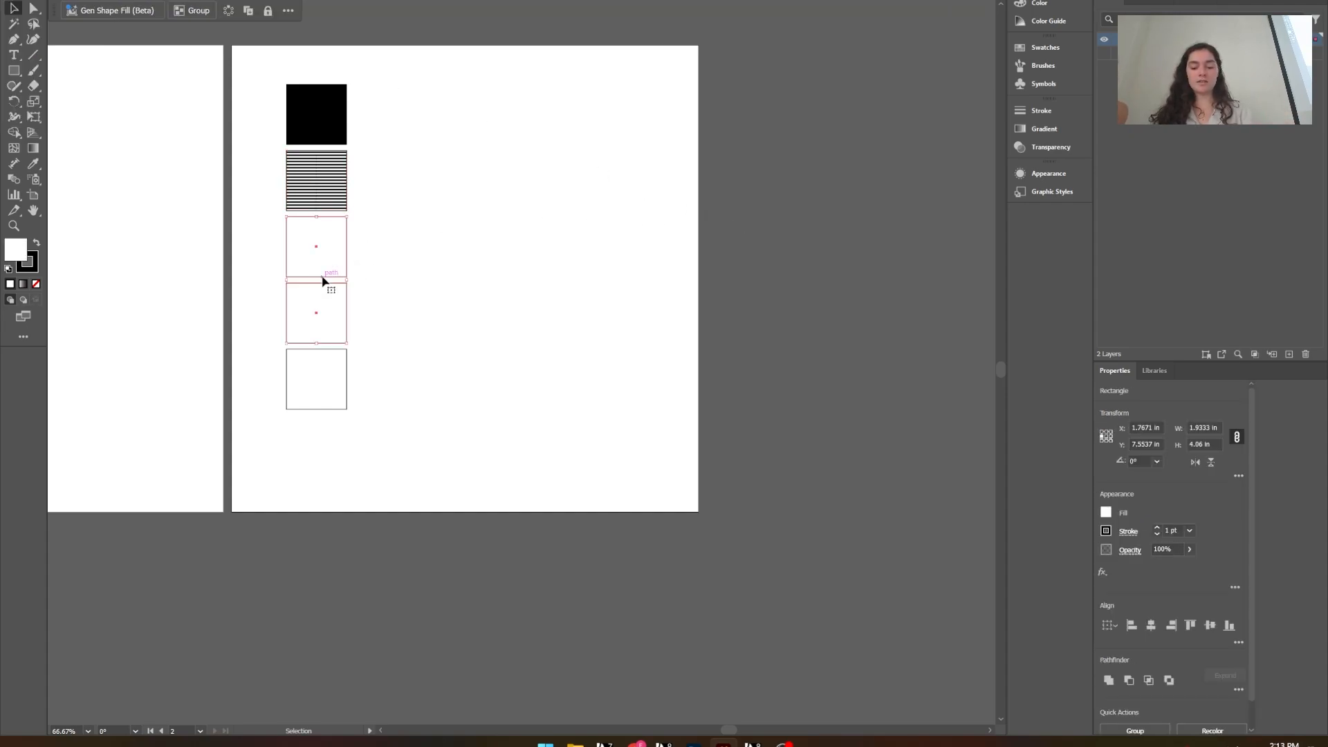
{"action": "left_click", "coordinate": [427, 264]}
{"action": "scroll", "coordinate": [292, 180], "scroll_direction": "up", "scroll_amount": 1}
{"action": "scroll", "coordinate": [291, 181], "scroll_direction": "up", "scroll_amount": 1}
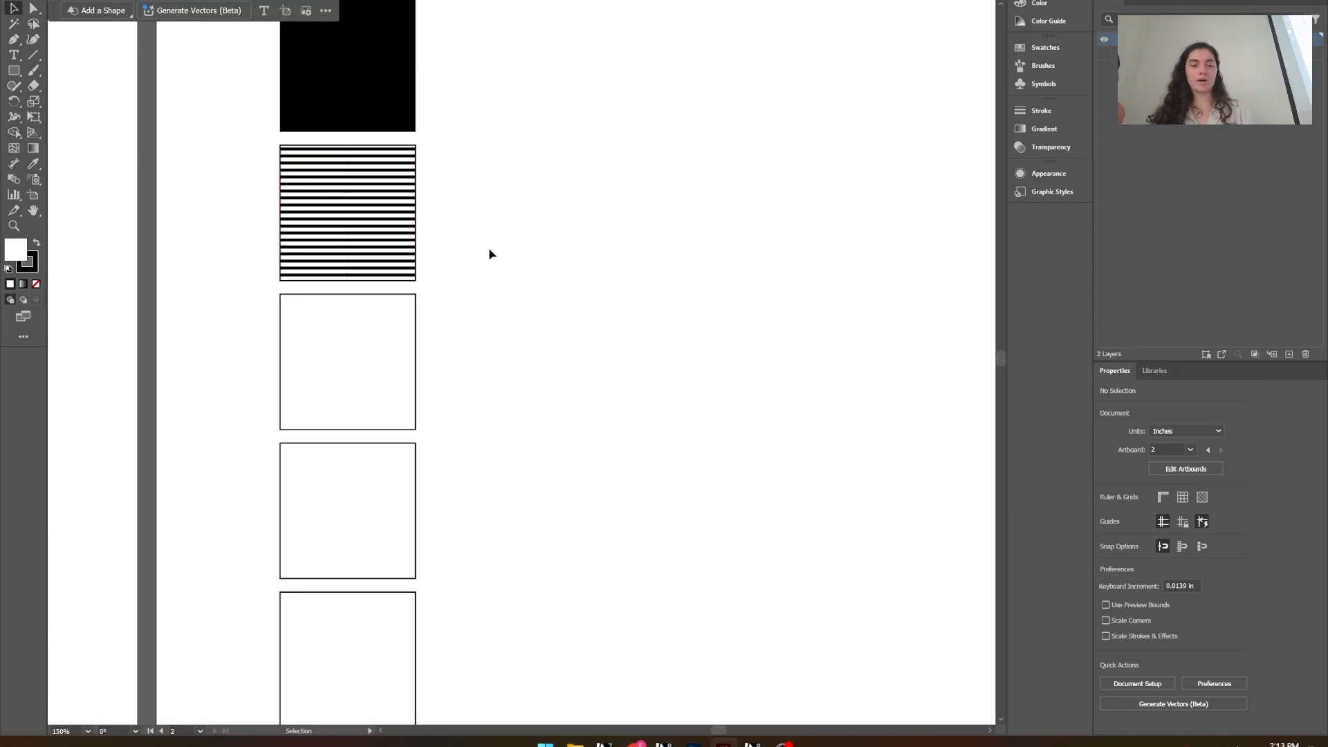
{"action": "left_click", "coordinate": [351, 372]}
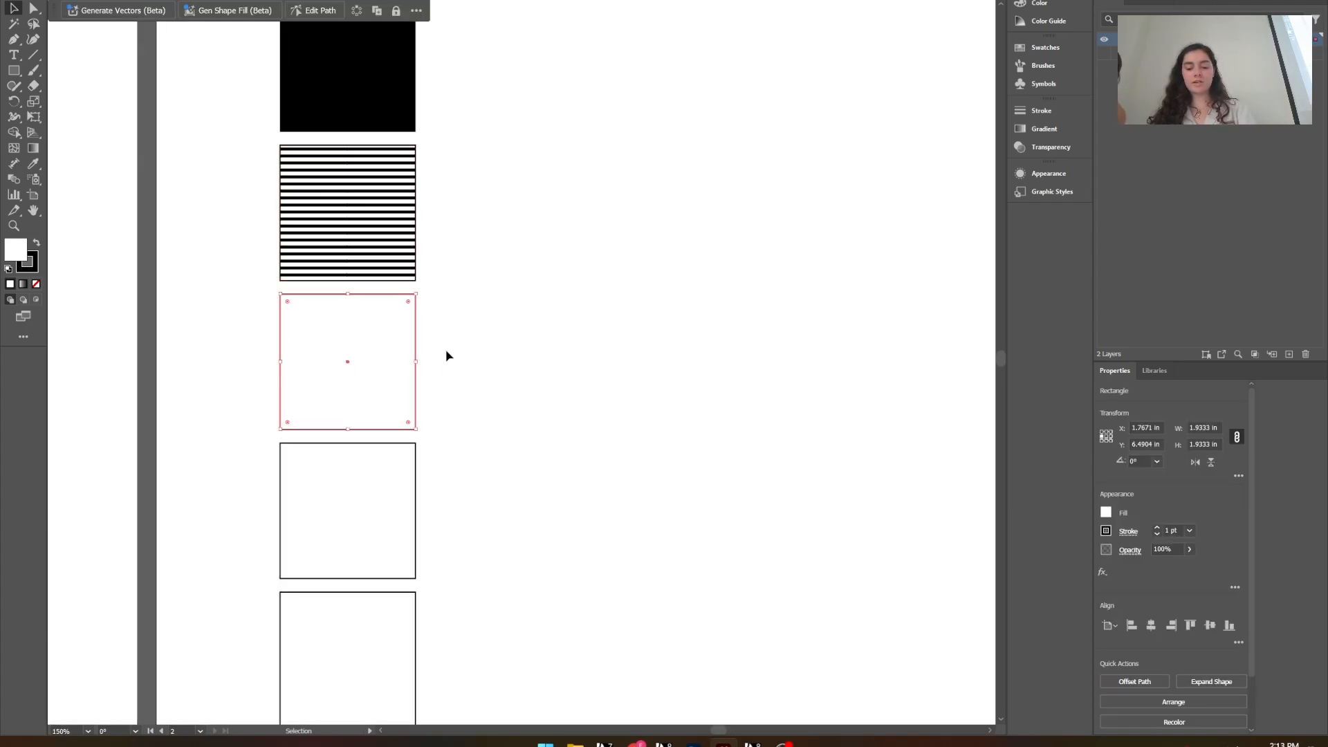
{"action": "key", "text": "i"}
{"action": "left_click", "coordinate": [359, 177]}
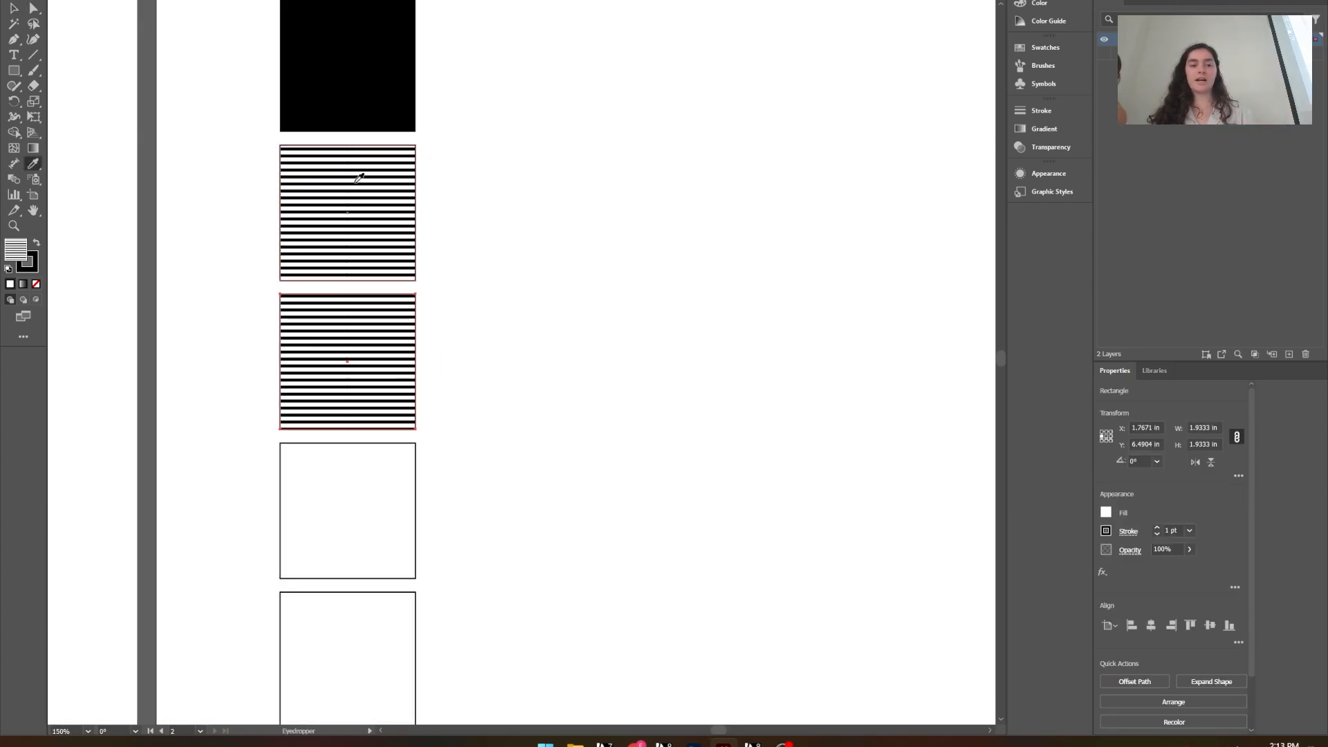
{"action": "key", "text": "v"}
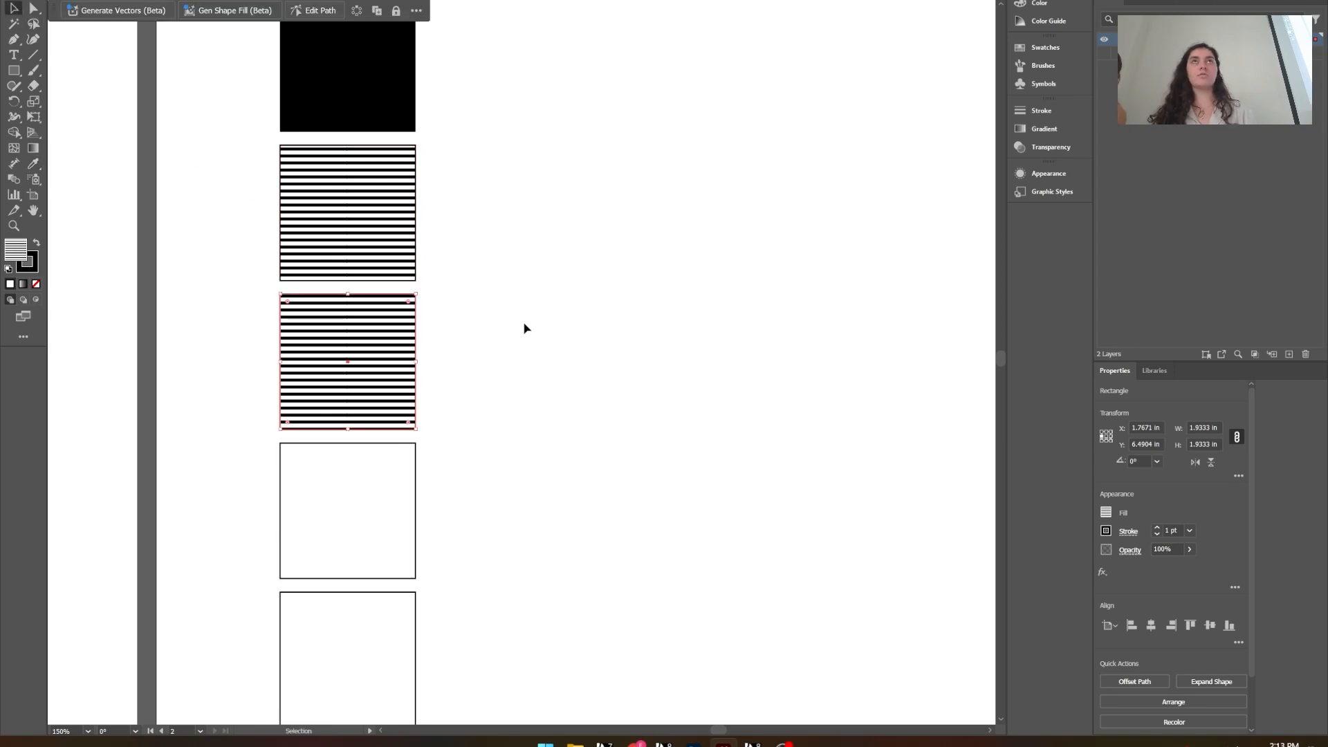
{"action": "left_click", "coordinate": [445, 343]}
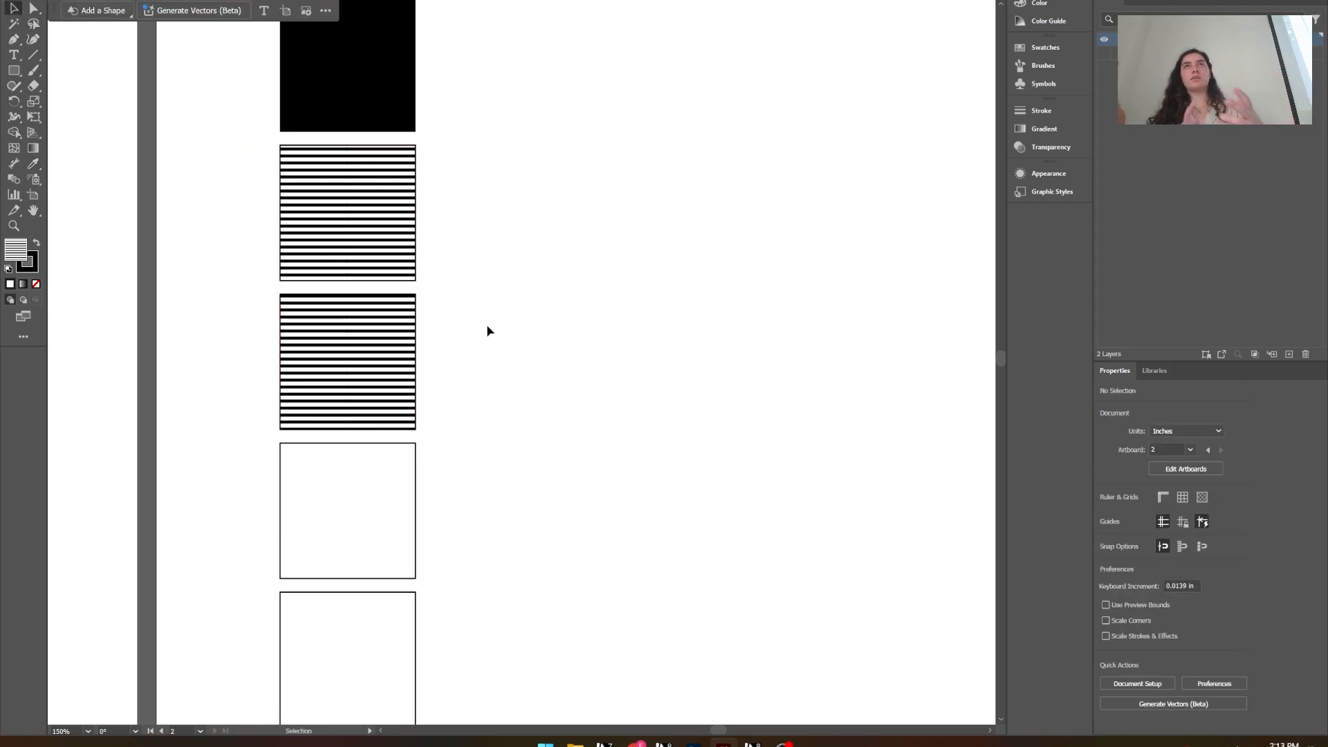
Step: Remove the stroke from both line-patterned squares, the second and third in the column
{"action": "left_click_drag", "start_coordinate": [519, 183], "coordinate": [228, 413]}
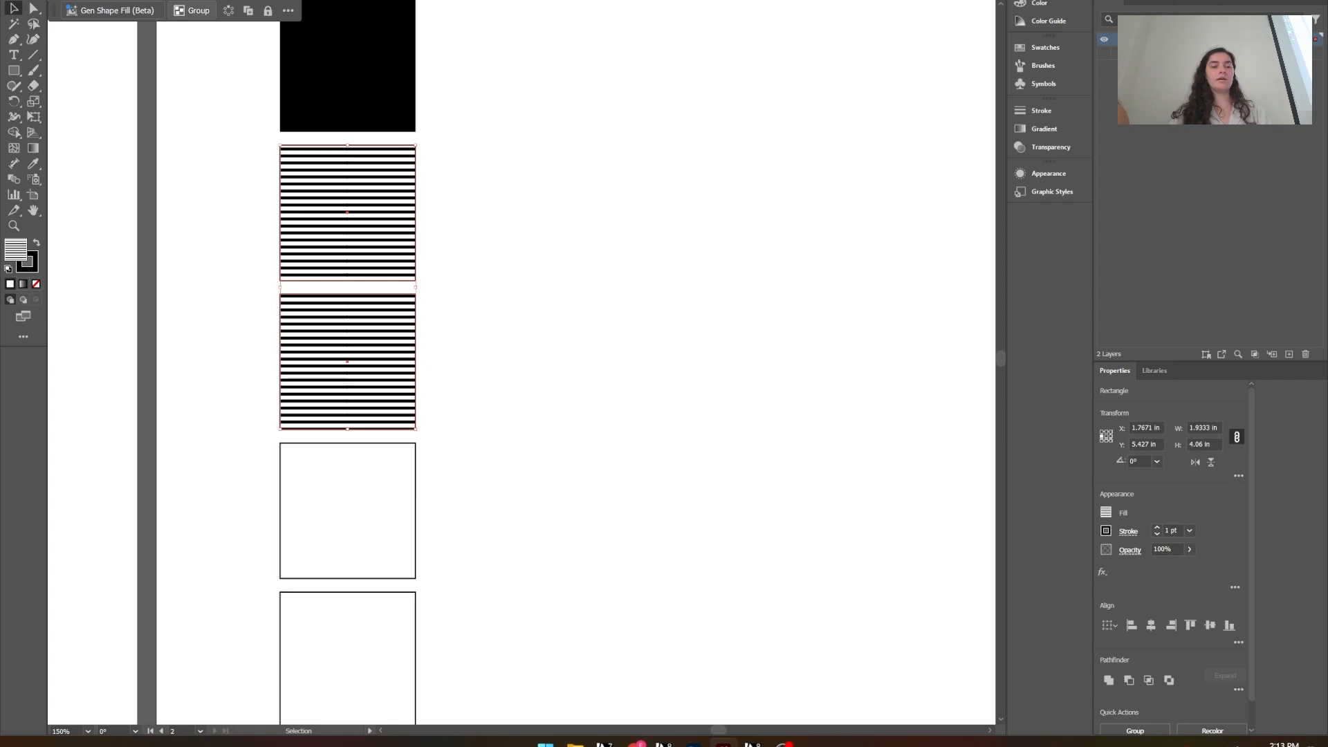
{"action": "key", "text": "F6"}
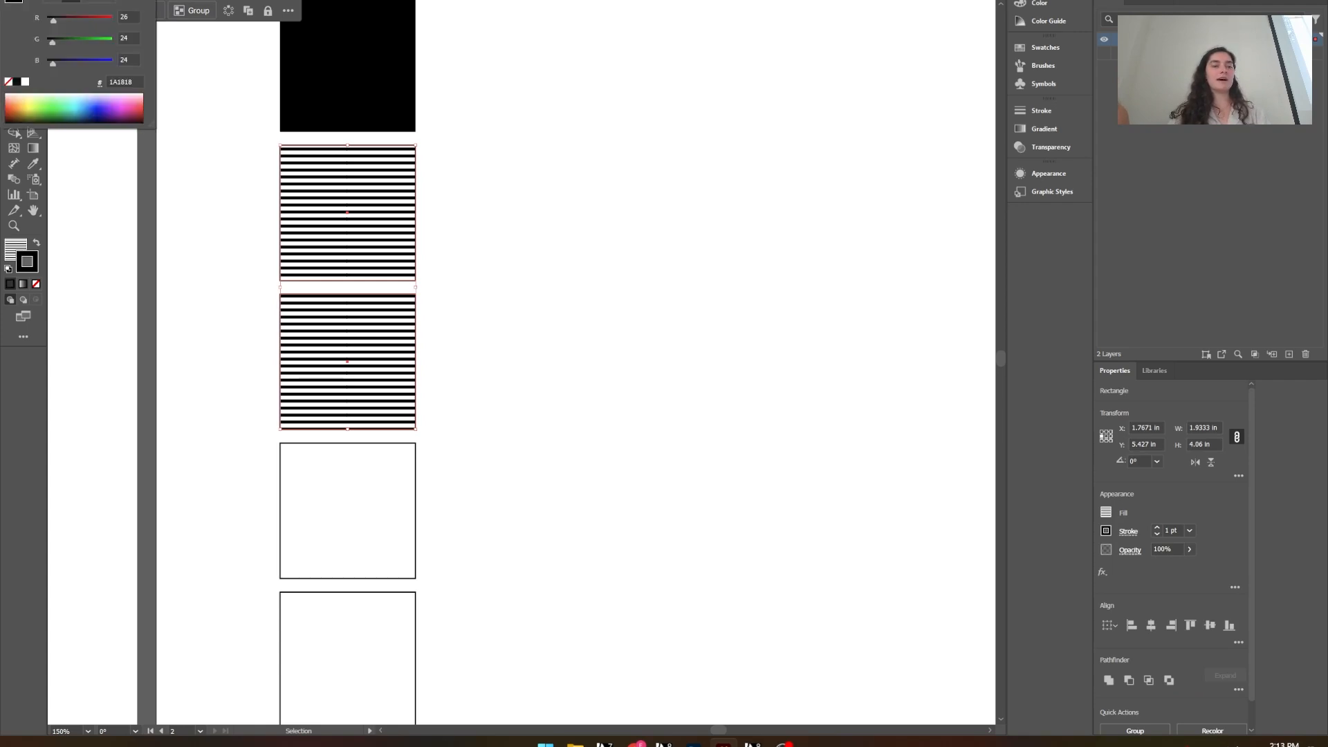
{"action": "left_click", "coordinate": [8, 81]}
{"action": "key", "text": "F6"}
{"action": "left_click", "coordinate": [484, 311]}
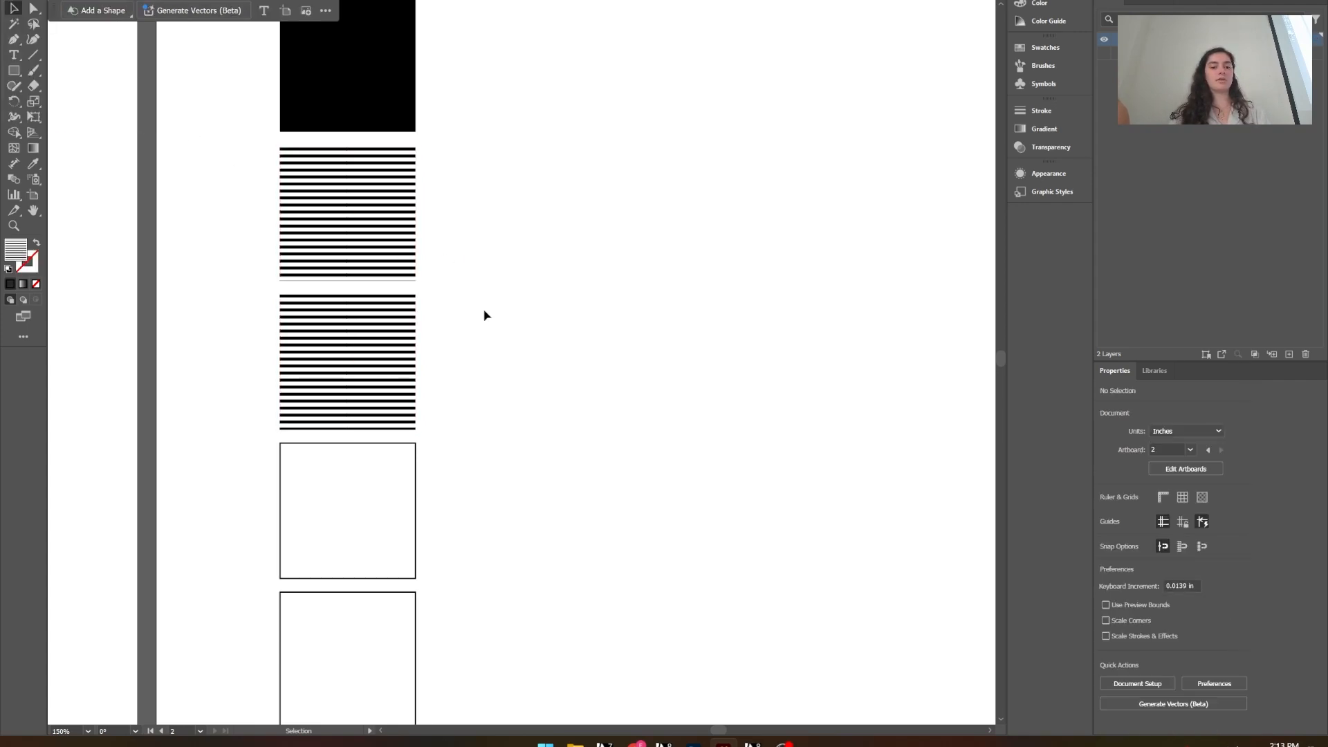
Step: Rotate only the third square's line pattern by 45°, with Transform Objects off and Transform Patterns on
{"action": "left_click", "coordinate": [352, 357]}
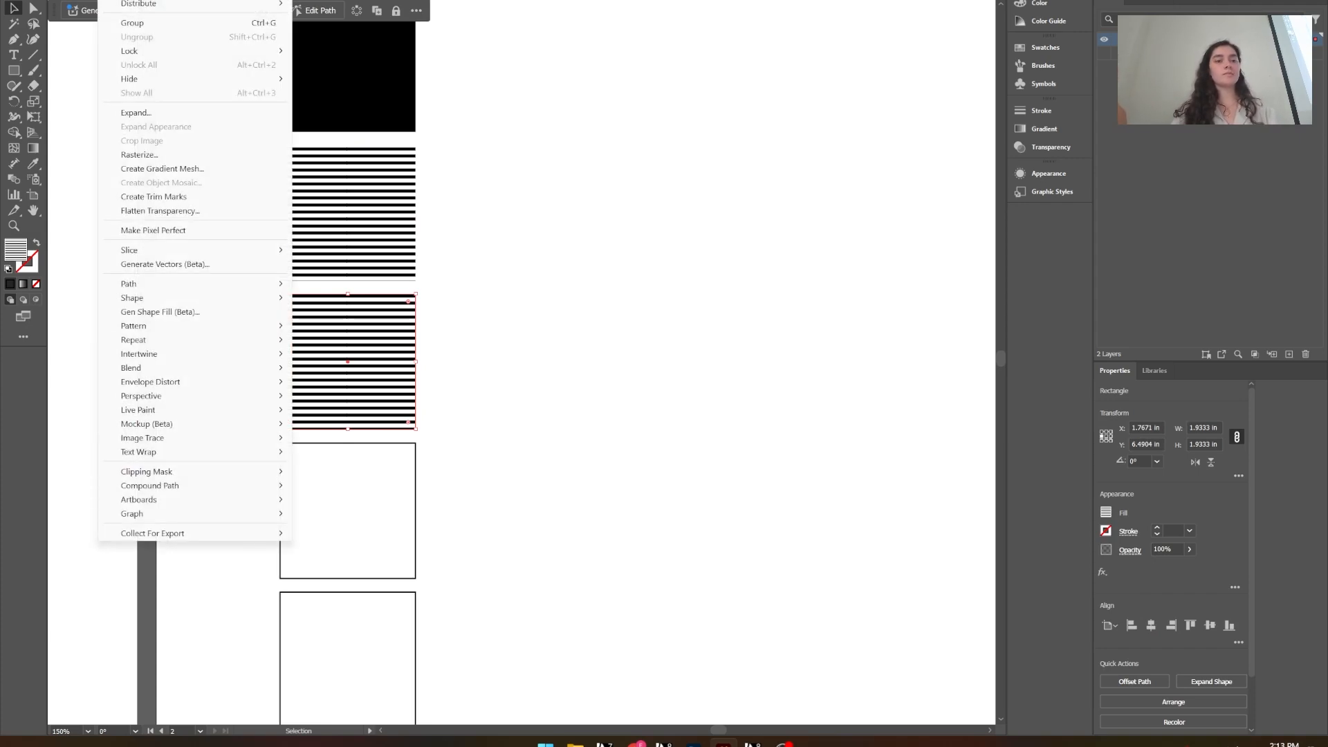
{"action": "mouse_move", "coordinate": [193, 1]}
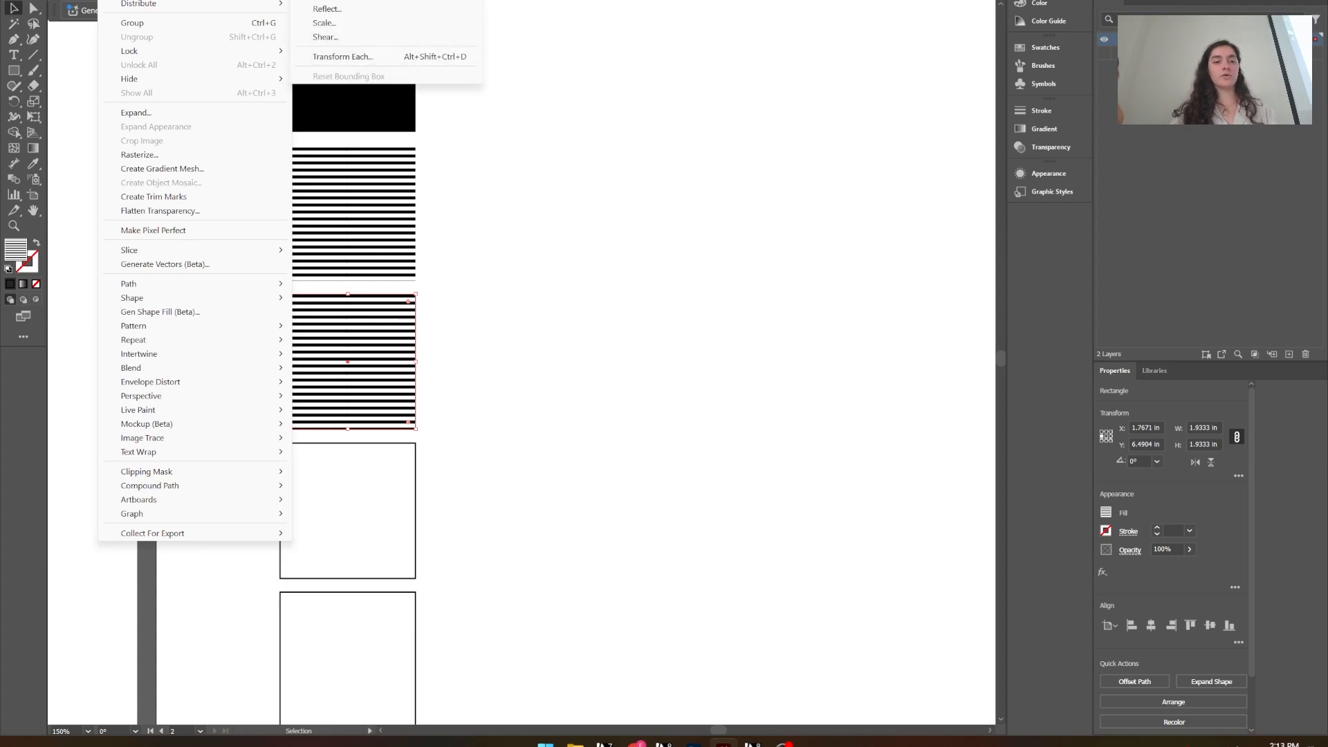
{"action": "left_click", "coordinate": [340, 2]}
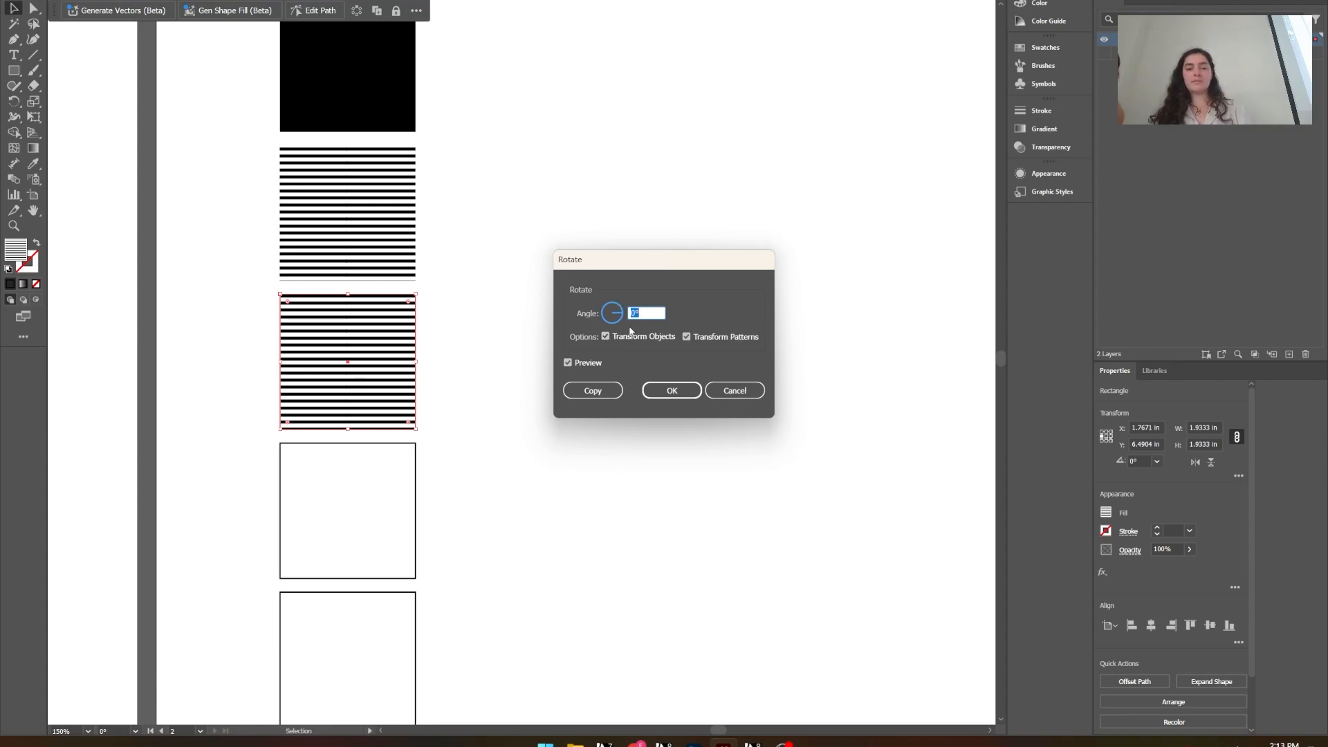
{"action": "type", "text": "45"}
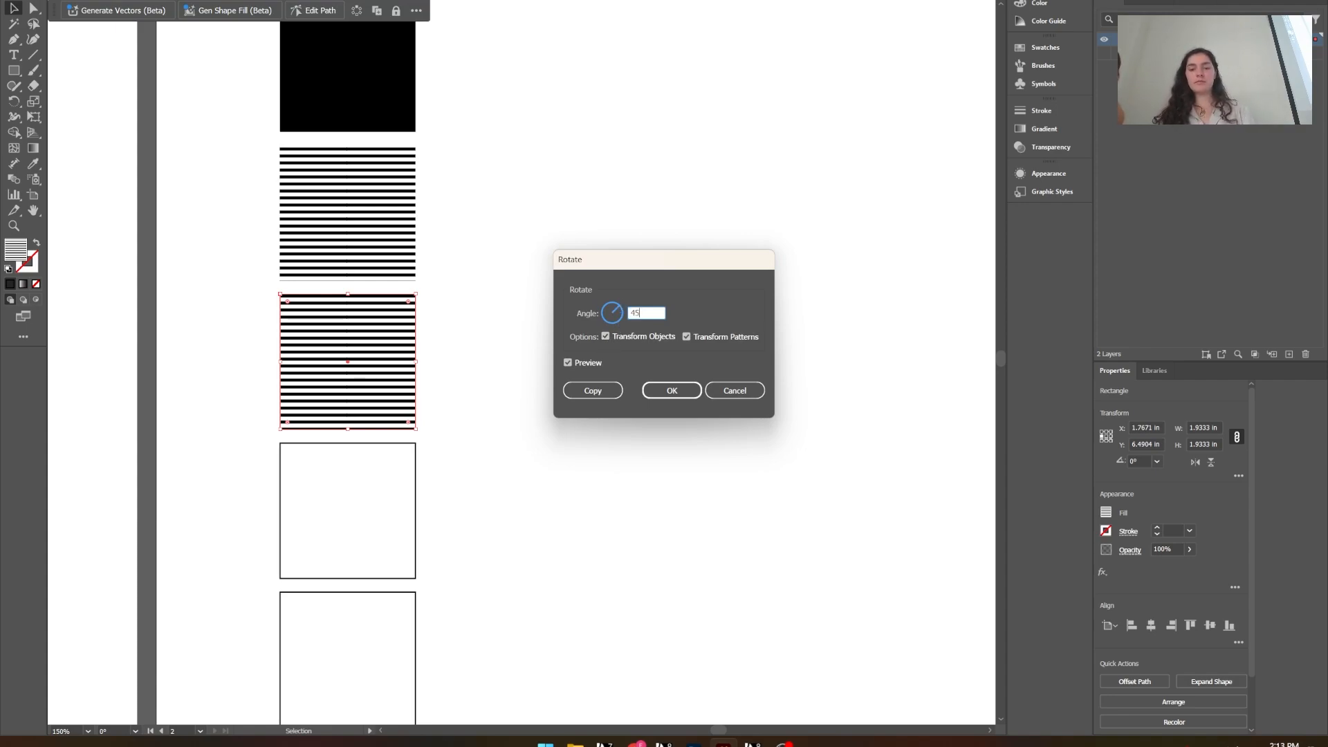
{"action": "left_click", "coordinate": [594, 364]}
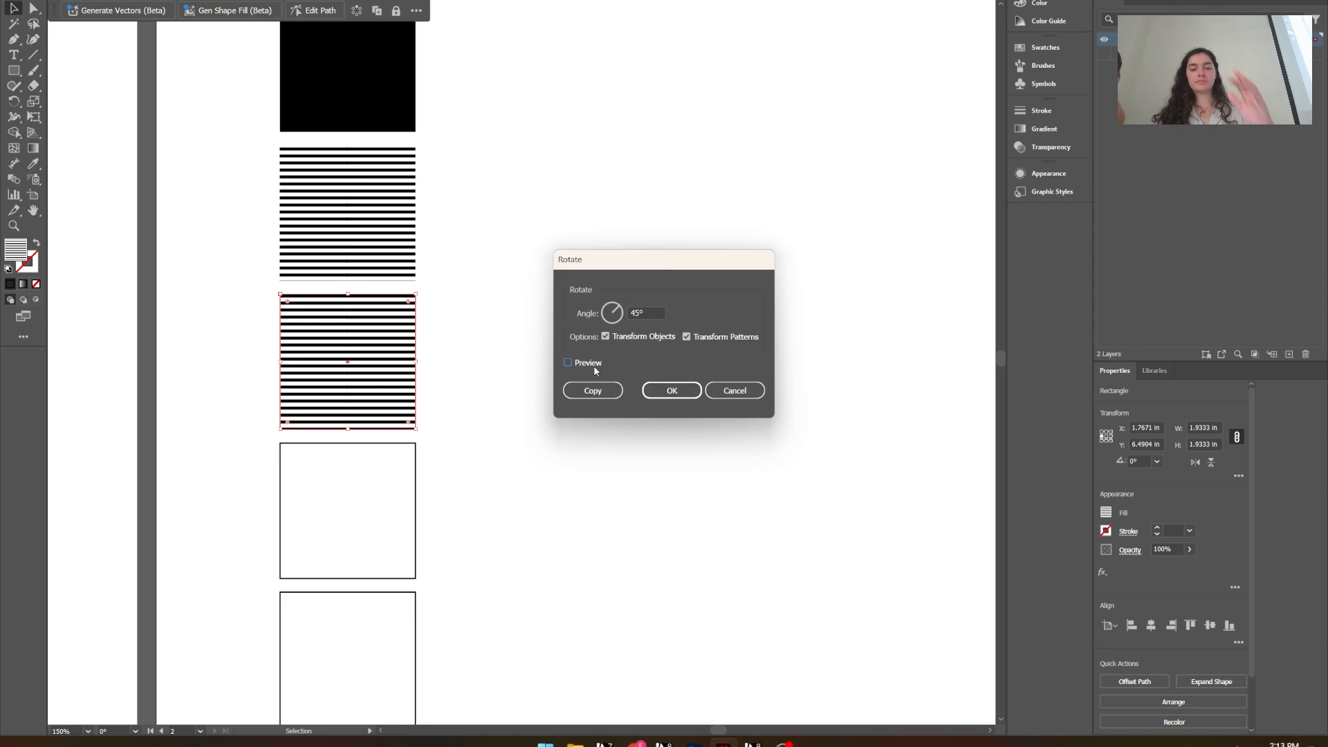
{"action": "left_click", "coordinate": [593, 368]}
{"action": "left_click", "coordinate": [593, 365]}
{"action": "left_click", "coordinate": [593, 365]}
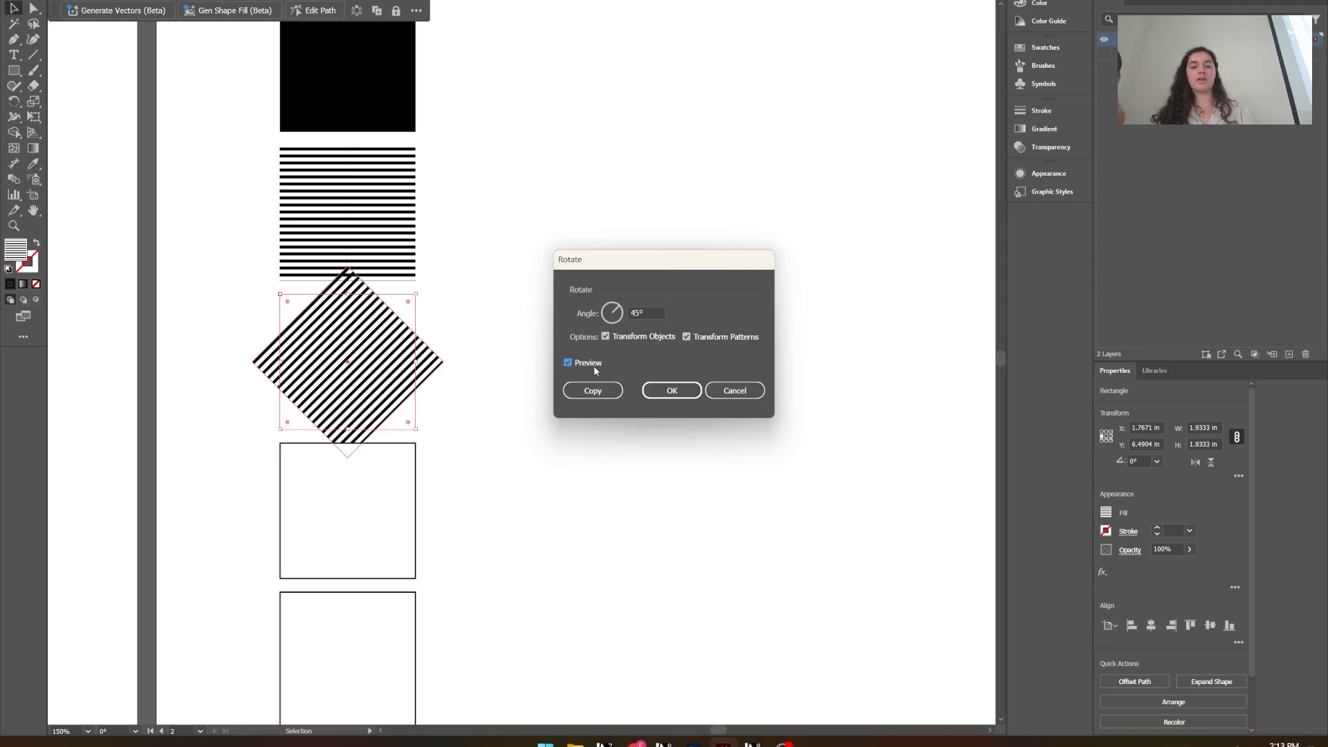
{"action": "left_click", "coordinate": [593, 365]}
{"action": "left_click", "coordinate": [593, 365]}
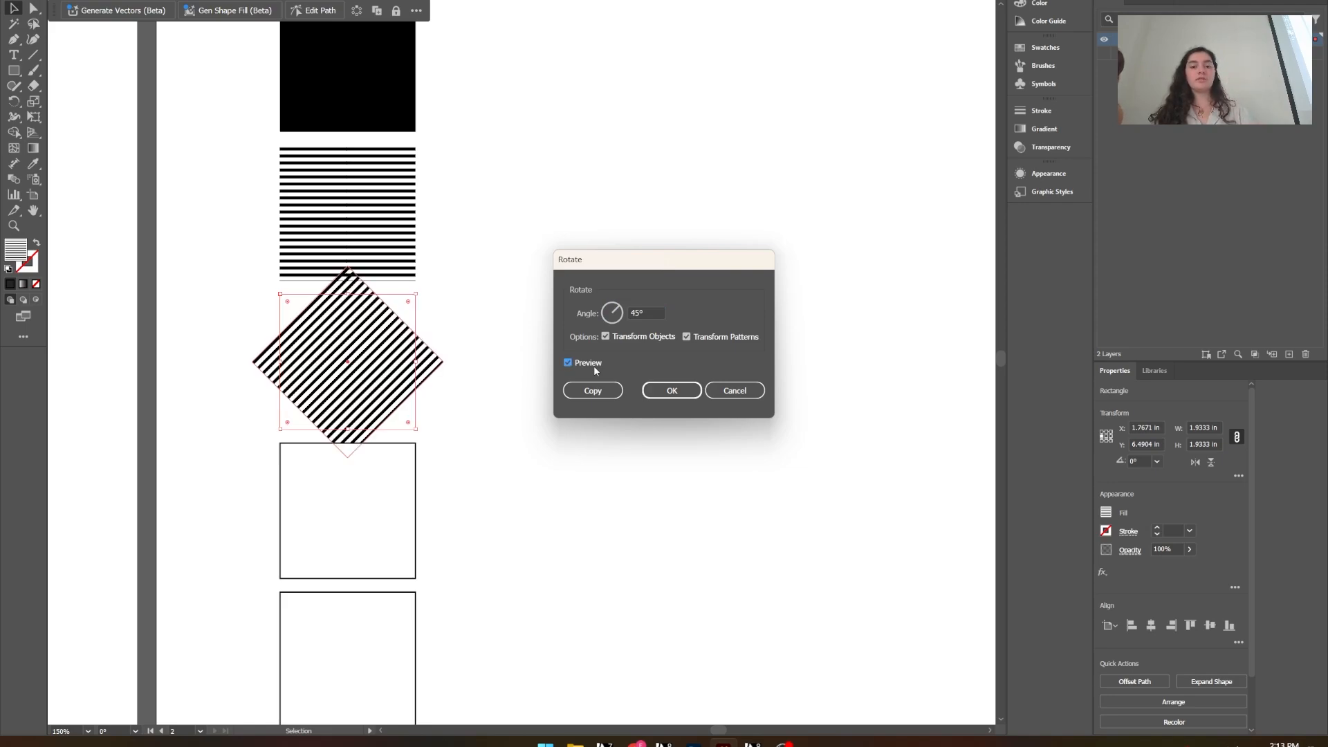
{"action": "left_click", "coordinate": [593, 365]}
{"action": "left_click", "coordinate": [594, 365]}
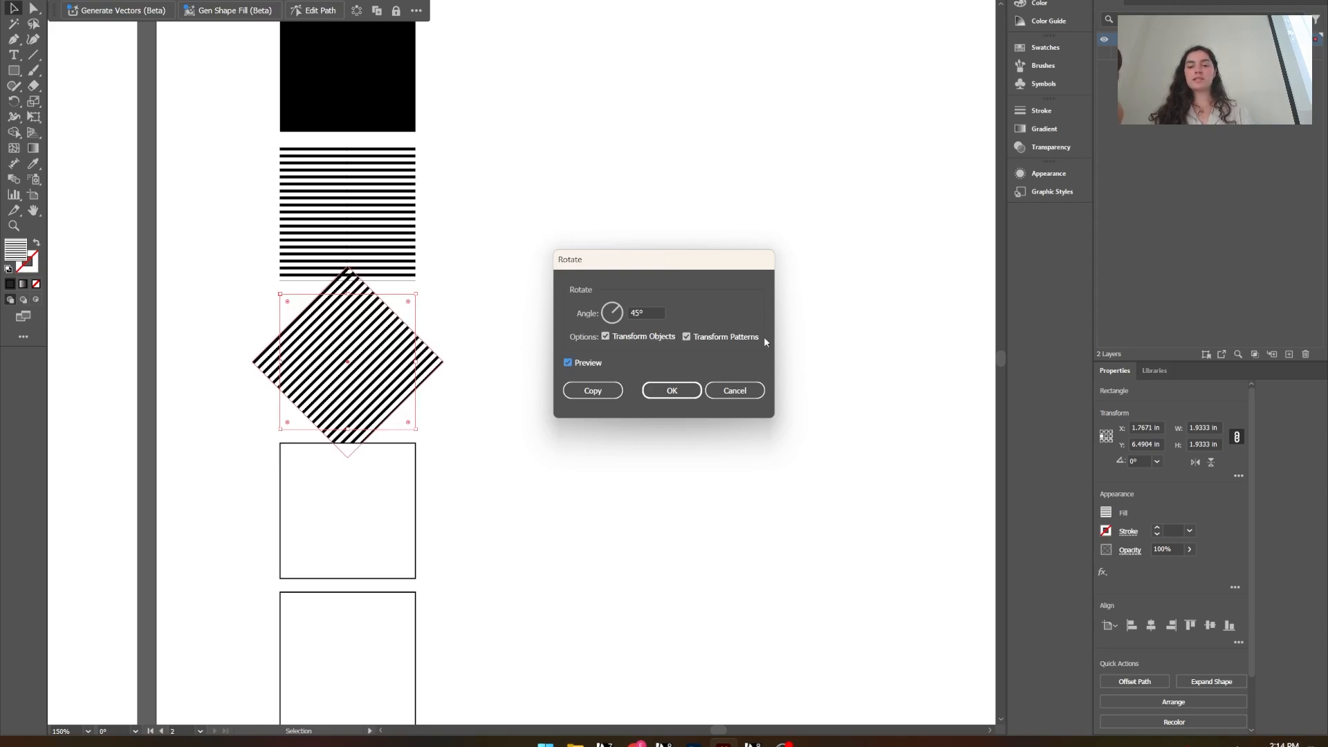
{"action": "left_click", "coordinate": [628, 339]}
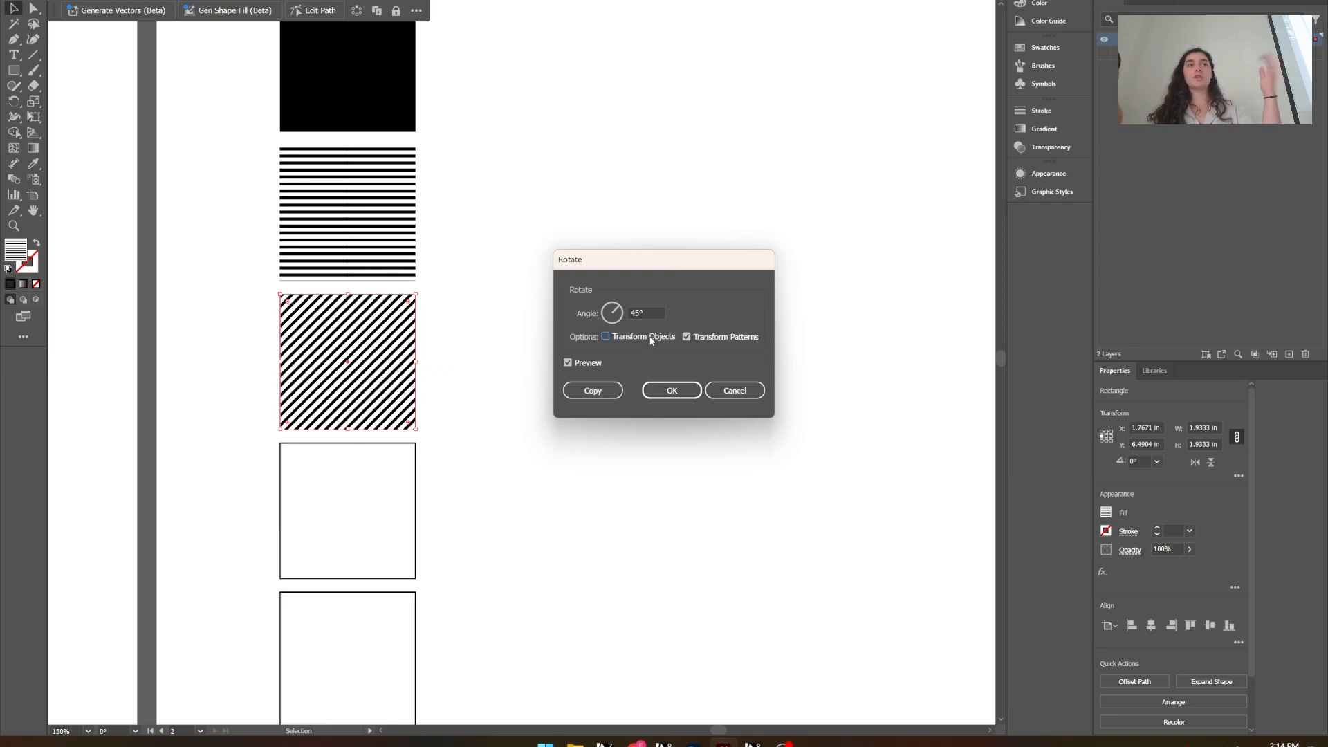
{"action": "left_click", "coordinate": [683, 397]}
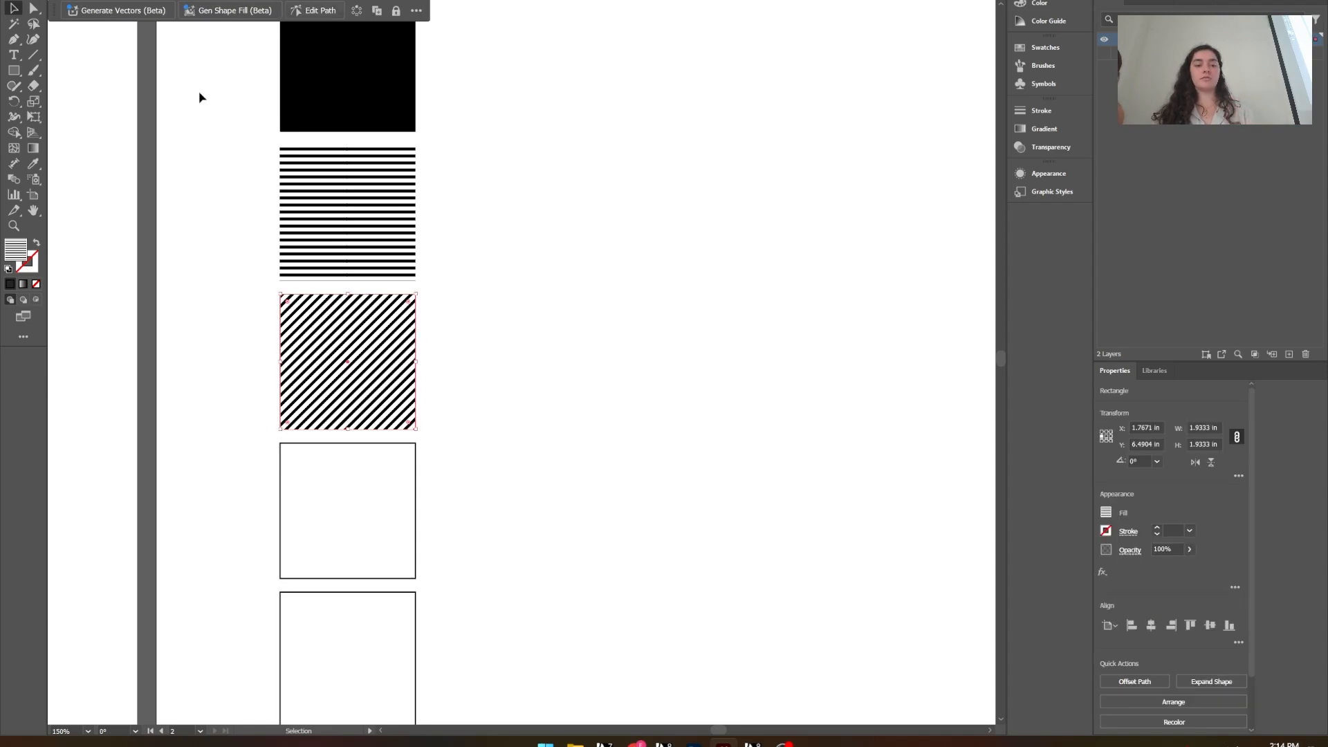
{"action": "left_click", "coordinate": [453, 404]}
Step: Copy the third square's diagonal-line fill and missing stroke to the fourth square with the Eyedropper
{"action": "left_click", "coordinate": [361, 491]}
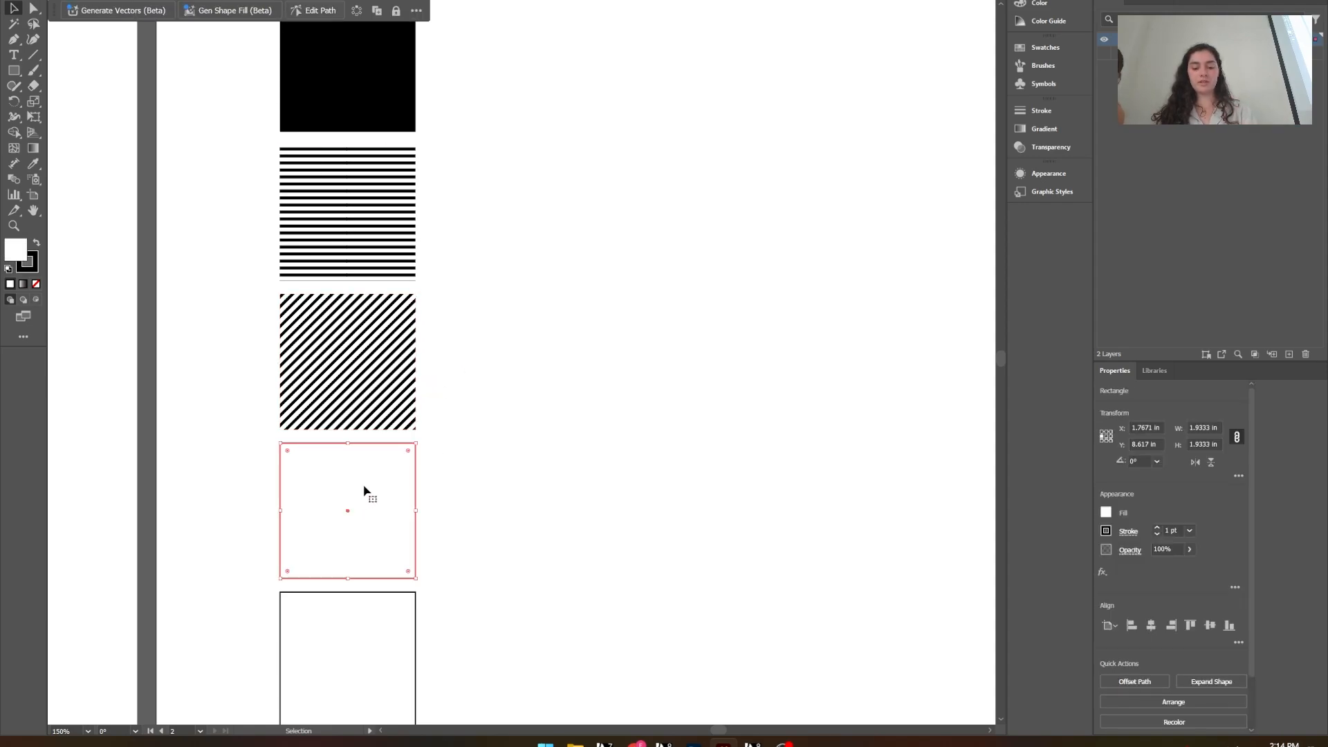
{"action": "key", "text": "i"}
{"action": "left_click", "coordinate": [347, 361]}
{"action": "key", "text": "v"}
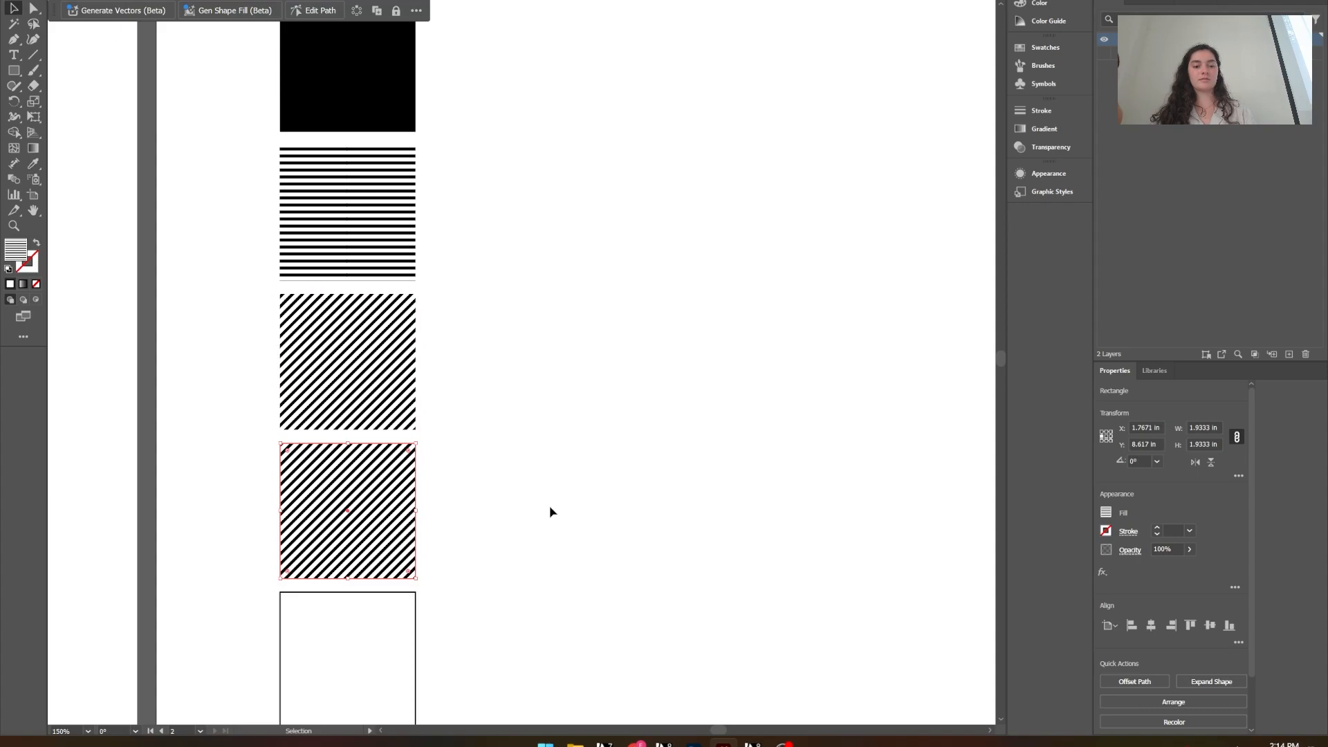
Step: Scale only the fourth square's line pattern uniformly to 50%, with Scale Strokes & Effects and Transform Patterns on and Transform Objects off
{"action": "left_click", "coordinate": [114, 0]}
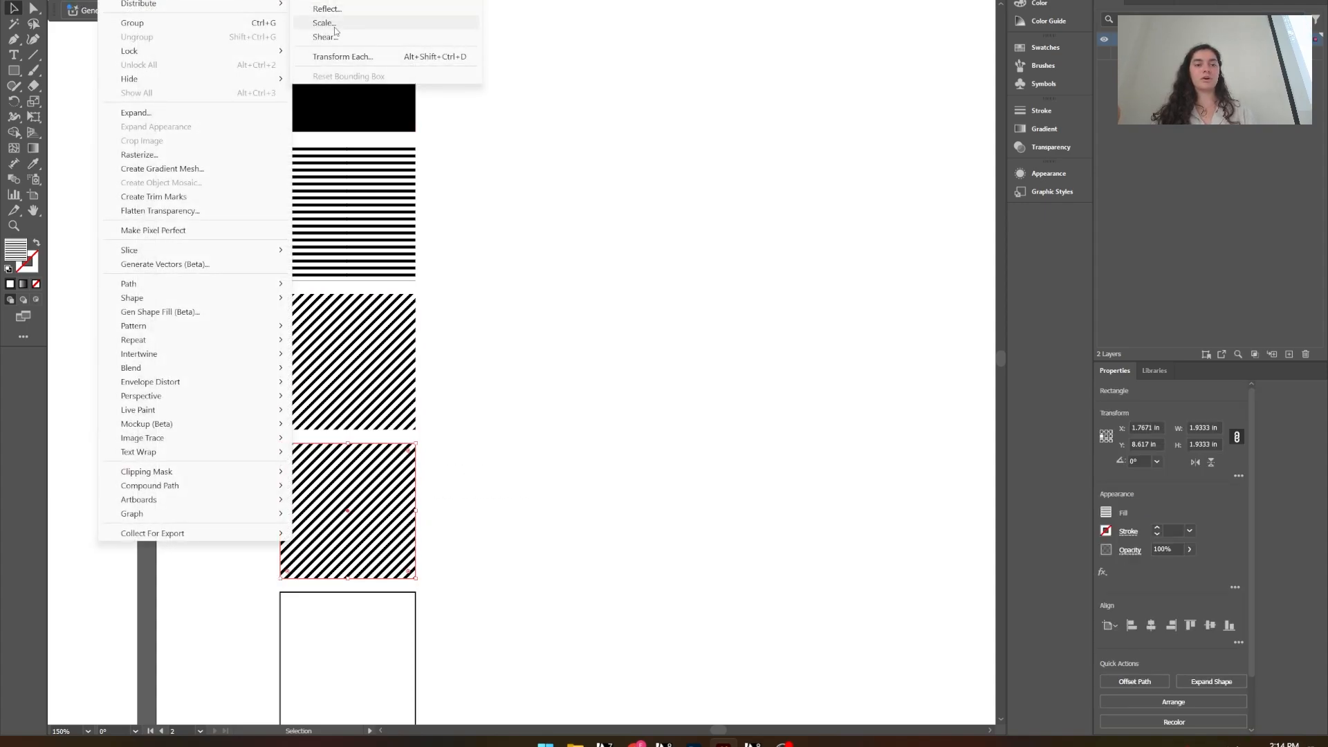
{"action": "left_click", "coordinate": [345, 27]}
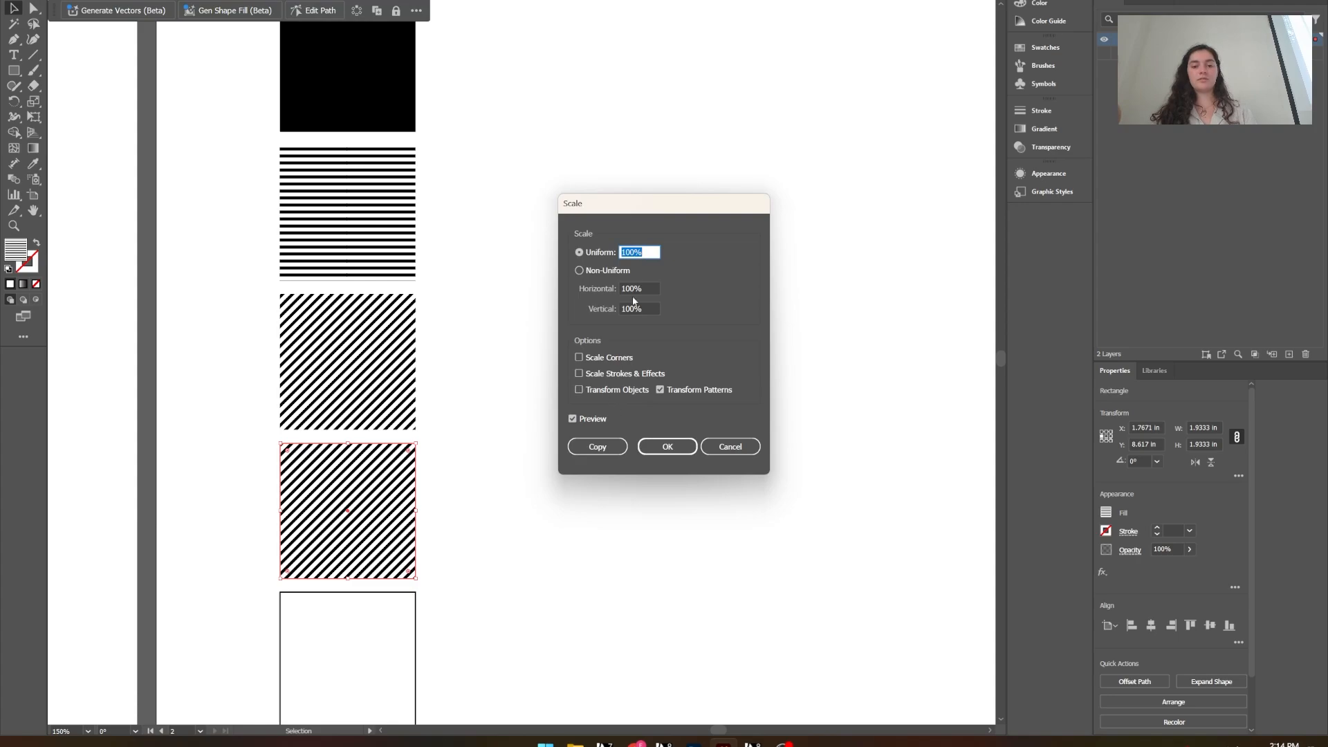
{"action": "type", "text": "50"}
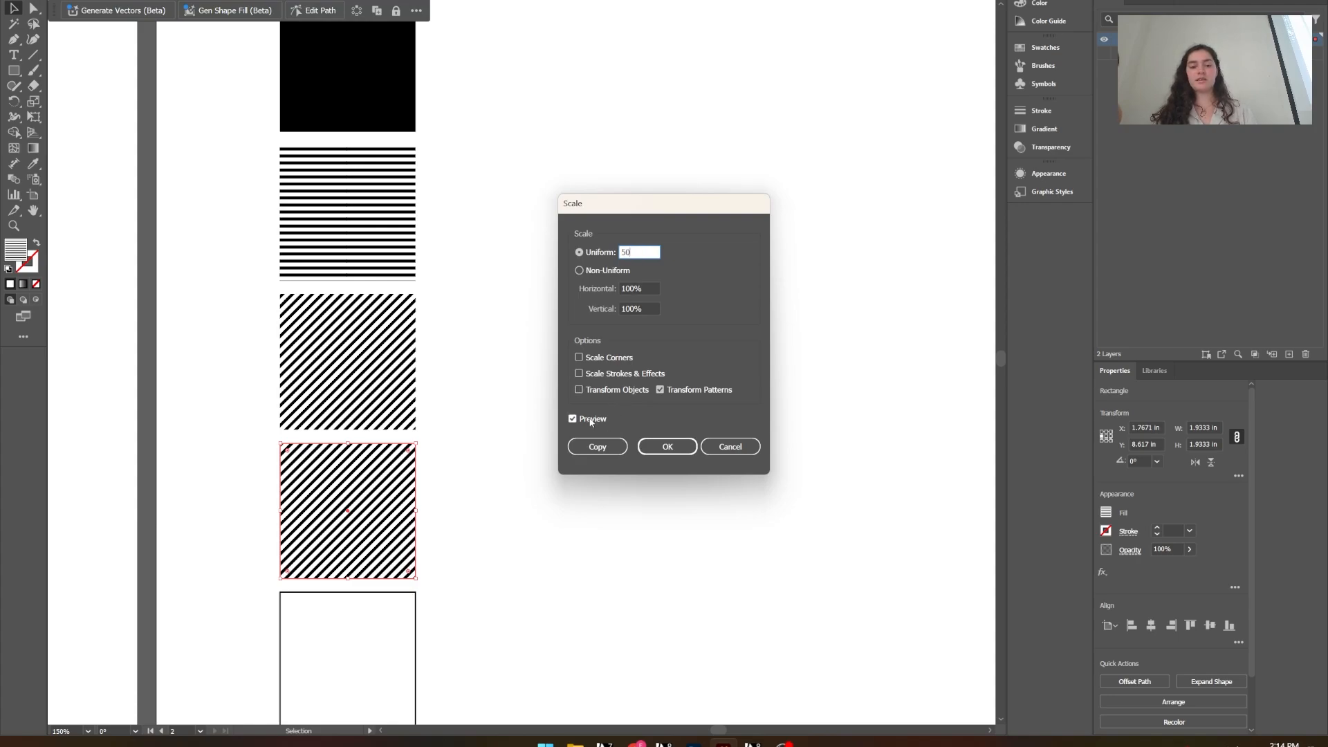
{"action": "key", "text": "Tab"}
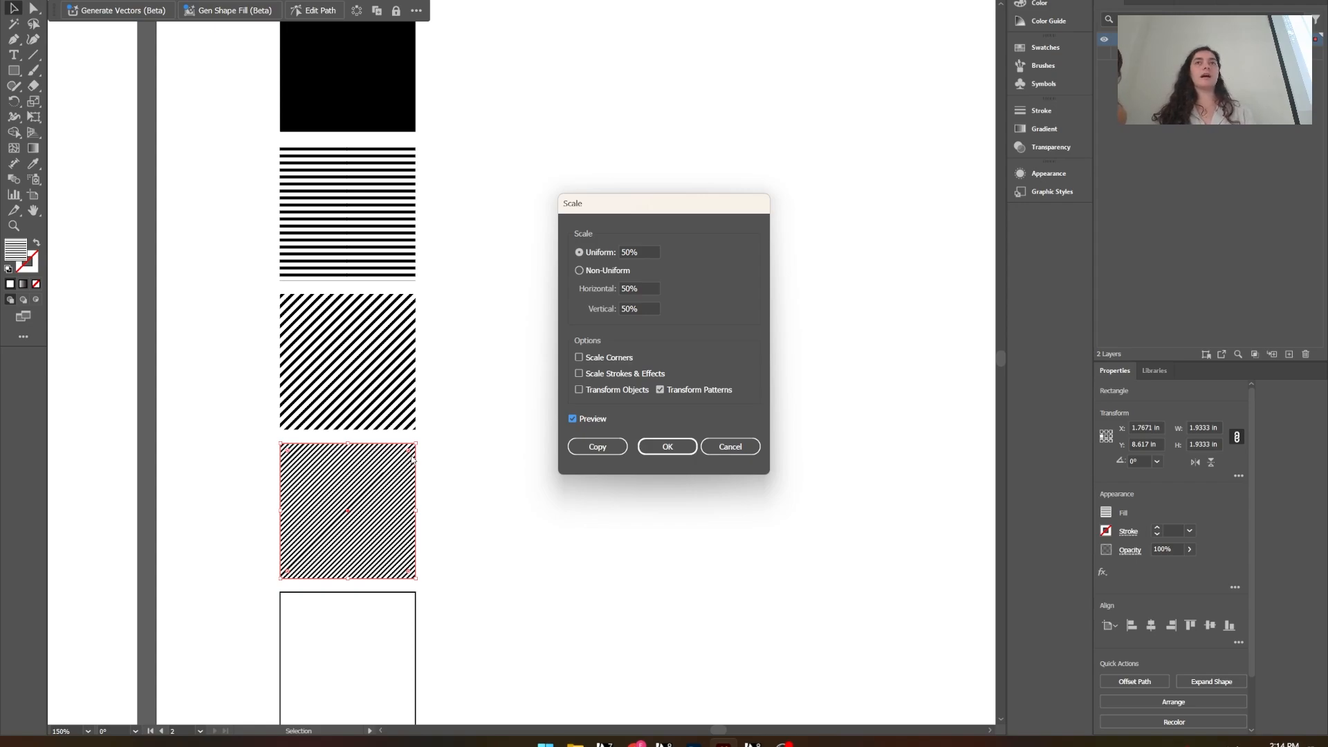
{"action": "left_click", "coordinate": [601, 378]}
{"action": "left_click", "coordinate": [592, 392]}
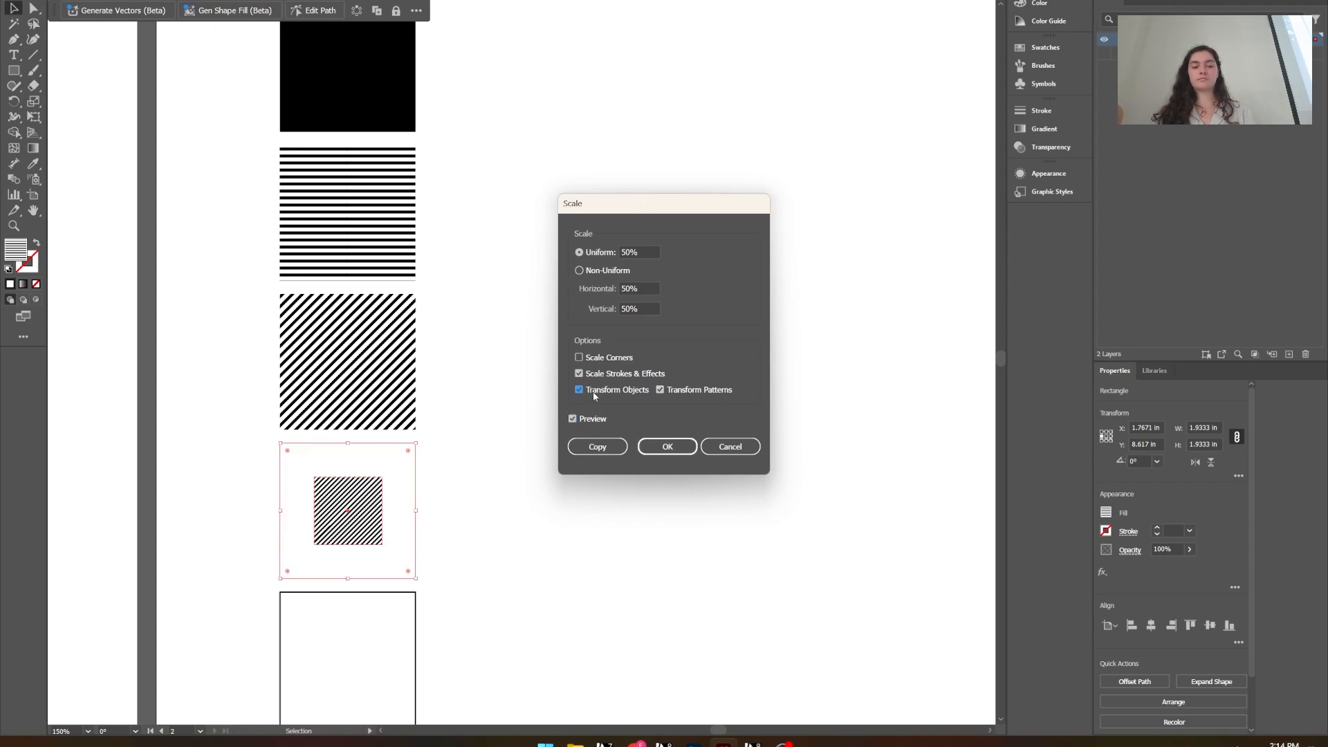
{"action": "left_click", "coordinate": [593, 392]}
{"action": "left_click", "coordinate": [592, 393]}
{"action": "left_click", "coordinate": [678, 391]}
{"action": "left_click", "coordinate": [678, 391]}
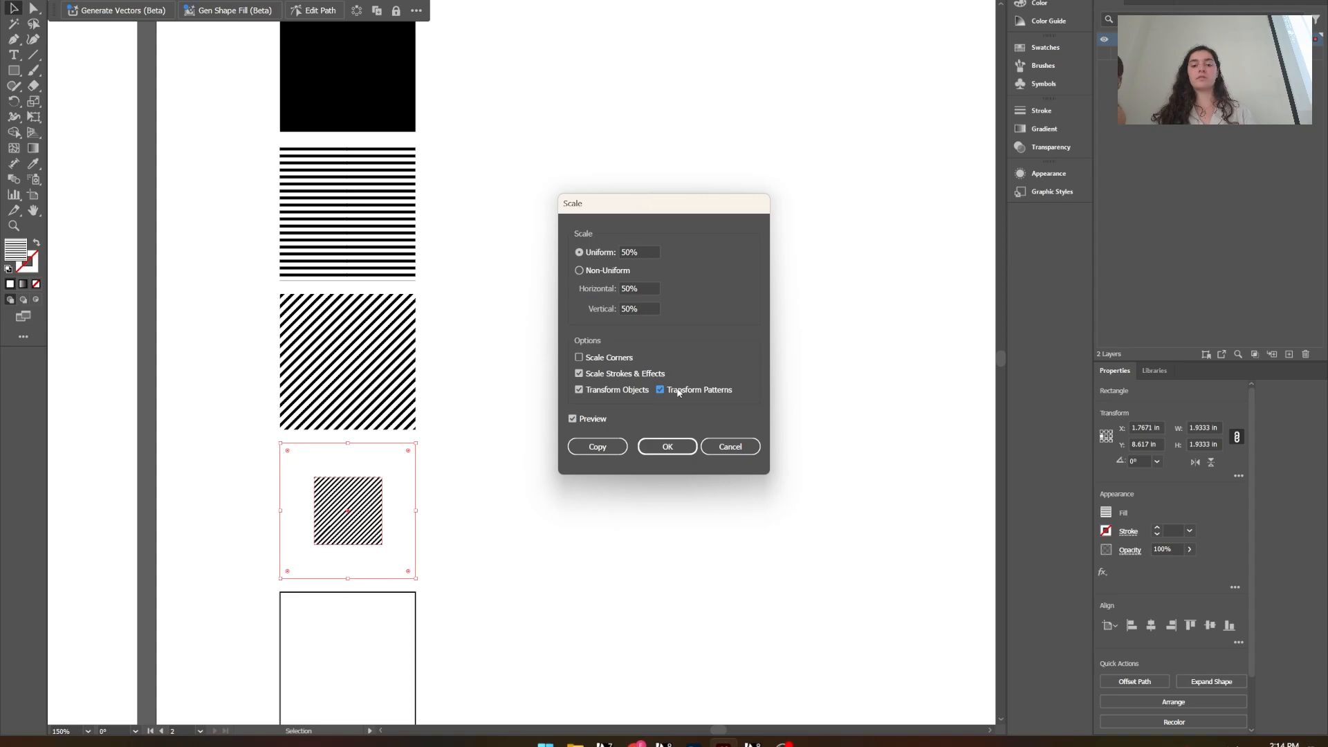
{"action": "left_click", "coordinate": [668, 446]}
{"action": "left_click", "coordinate": [511, 412]}
Step: Examine the reference sheet on the first artboard, comparing its line-pattern swatches with the hatched regions of the sample drawing
{"action": "scroll", "coordinate": [489, 401], "scroll_direction": "down", "scroll_amount": 2}
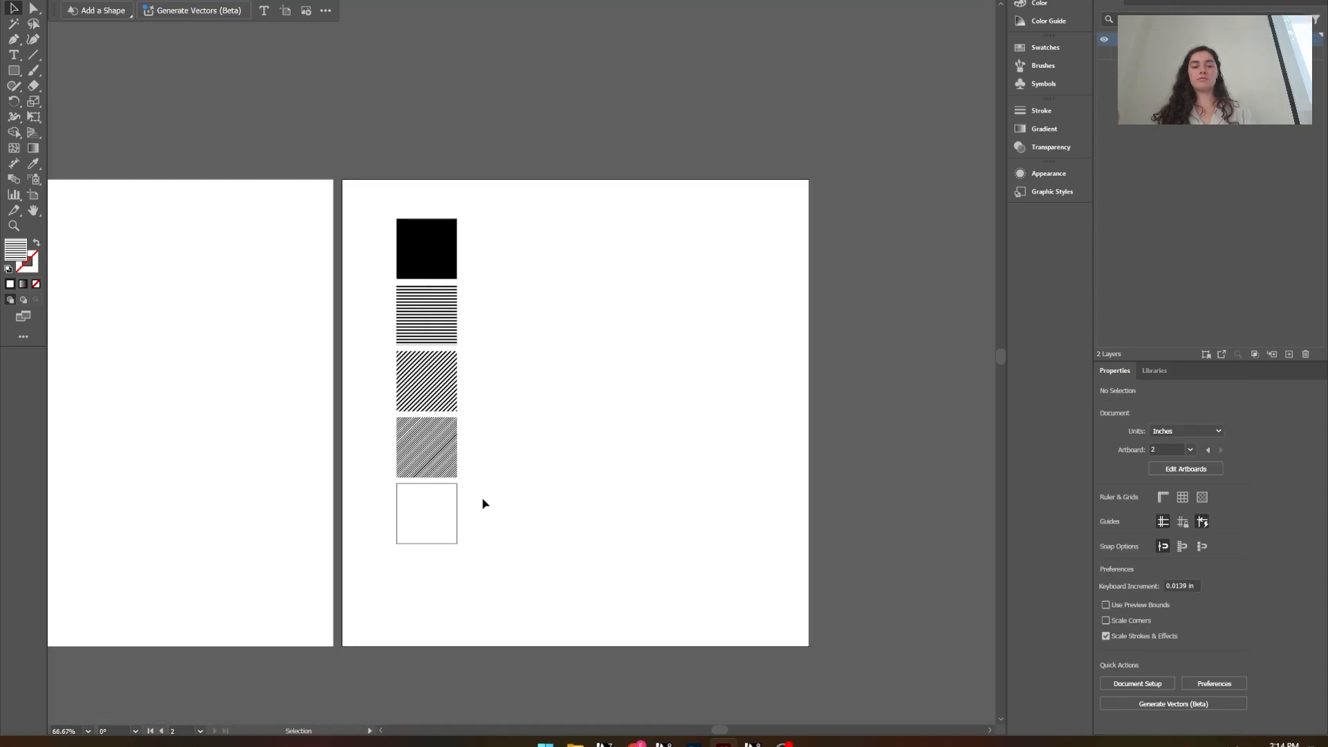
{"action": "scroll", "coordinate": [484, 498], "scroll_direction": "up", "scroll_amount": 1}
{"action": "scroll", "coordinate": [617, 383], "scroll_direction": "down", "scroll_amount": 3}
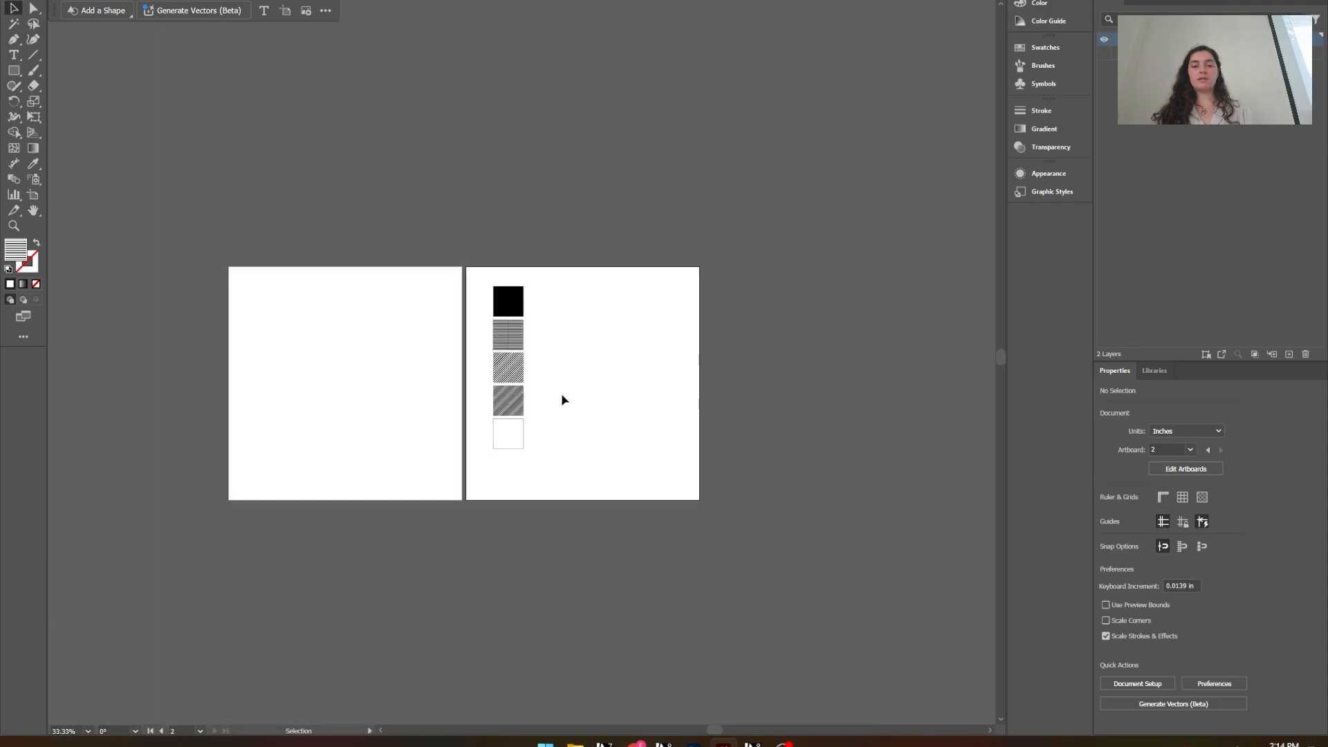
{"action": "scroll", "coordinate": [296, 407], "scroll_direction": "up", "scroll_amount": 2}
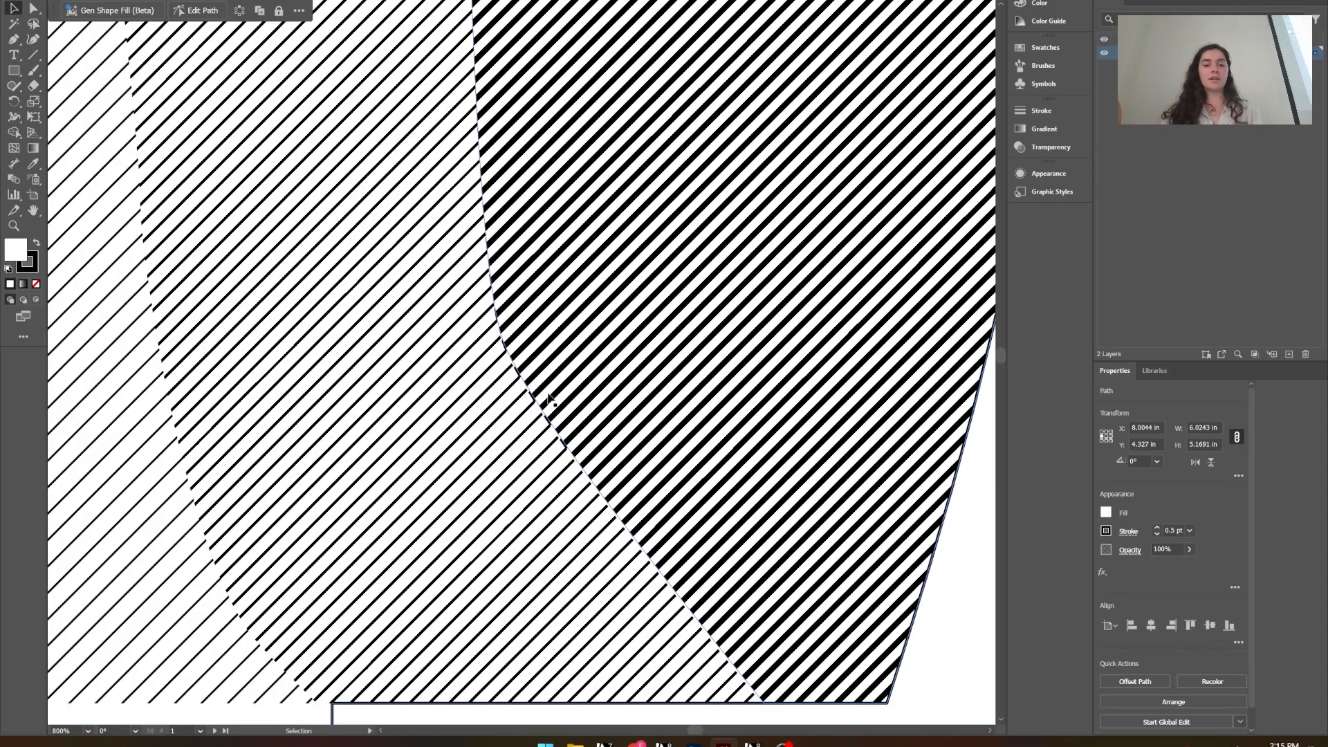
{"action": "scroll", "coordinate": [548, 400], "scroll_direction": "down", "scroll_amount": 2}
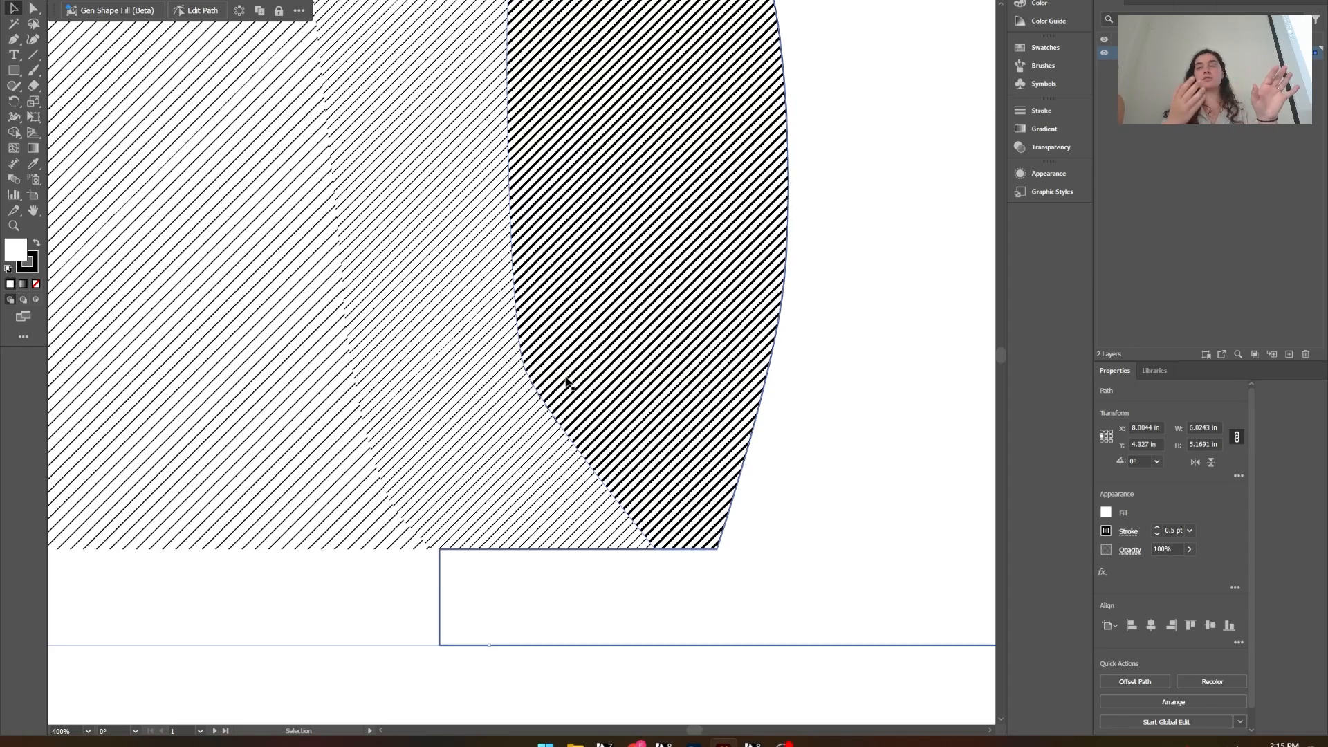
{"action": "scroll", "coordinate": [565, 382], "scroll_direction": "down", "scroll_amount": 5}
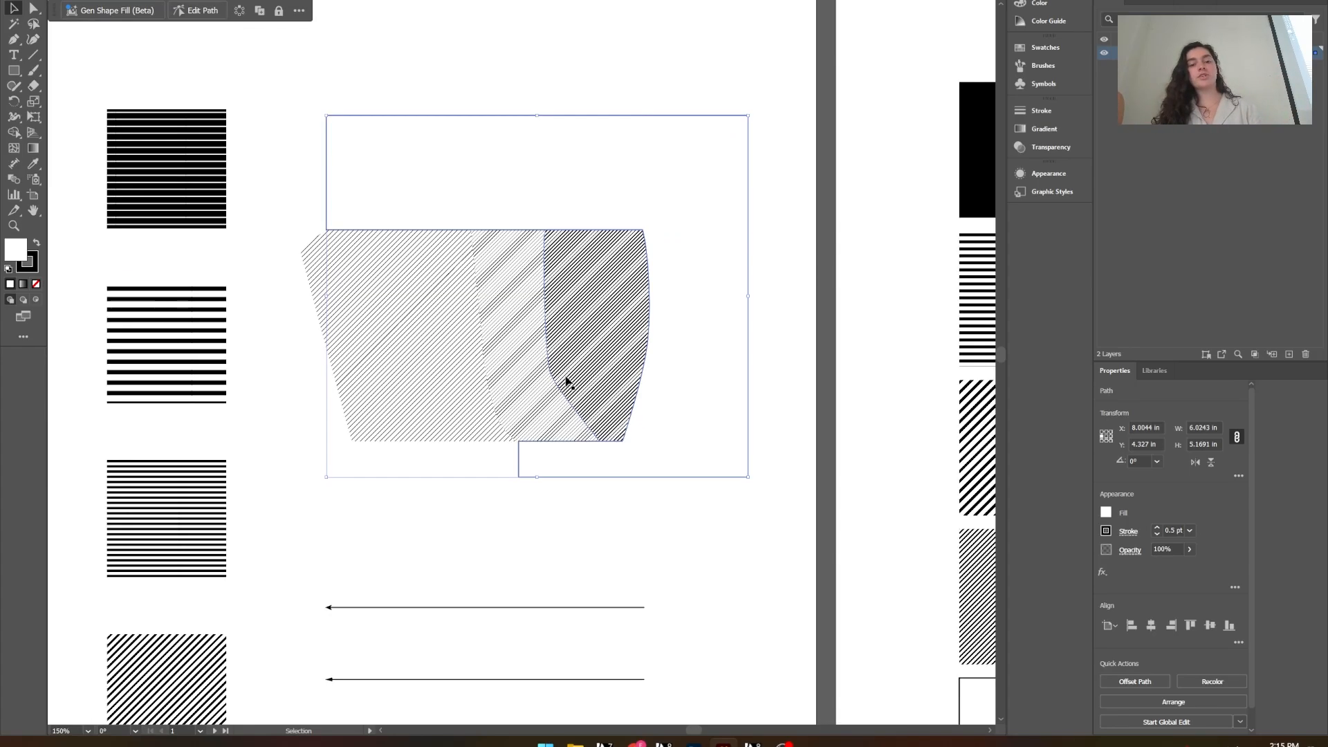
{"action": "scroll", "coordinate": [323, 373], "scroll_direction": "up", "scroll_amount": 5}
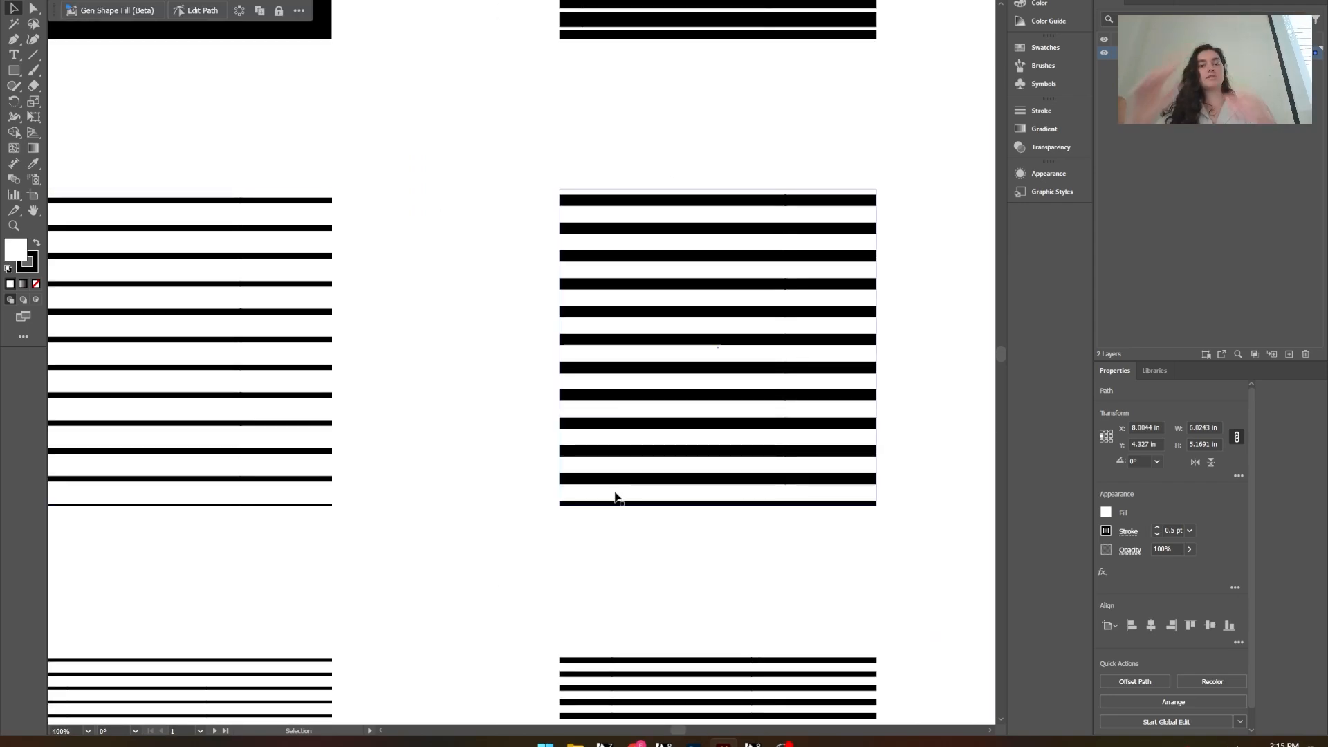
{"action": "scroll", "coordinate": [318, 255], "scroll_direction": "down", "scroll_amount": 3}
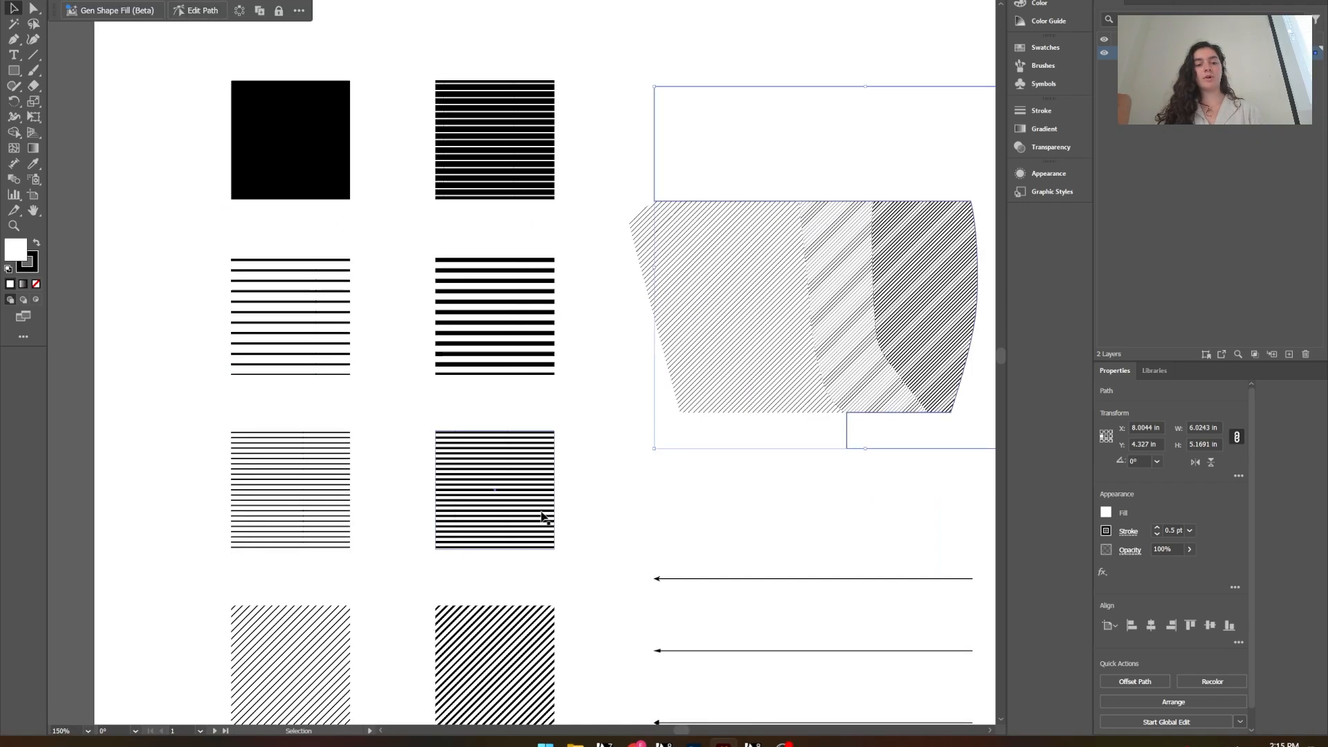
{"action": "scroll", "coordinate": [451, 397], "scroll_direction": "down", "scroll_amount": 3}
{"action": "scroll", "coordinate": [379, 634], "scroll_direction": "up", "scroll_amount": 3}
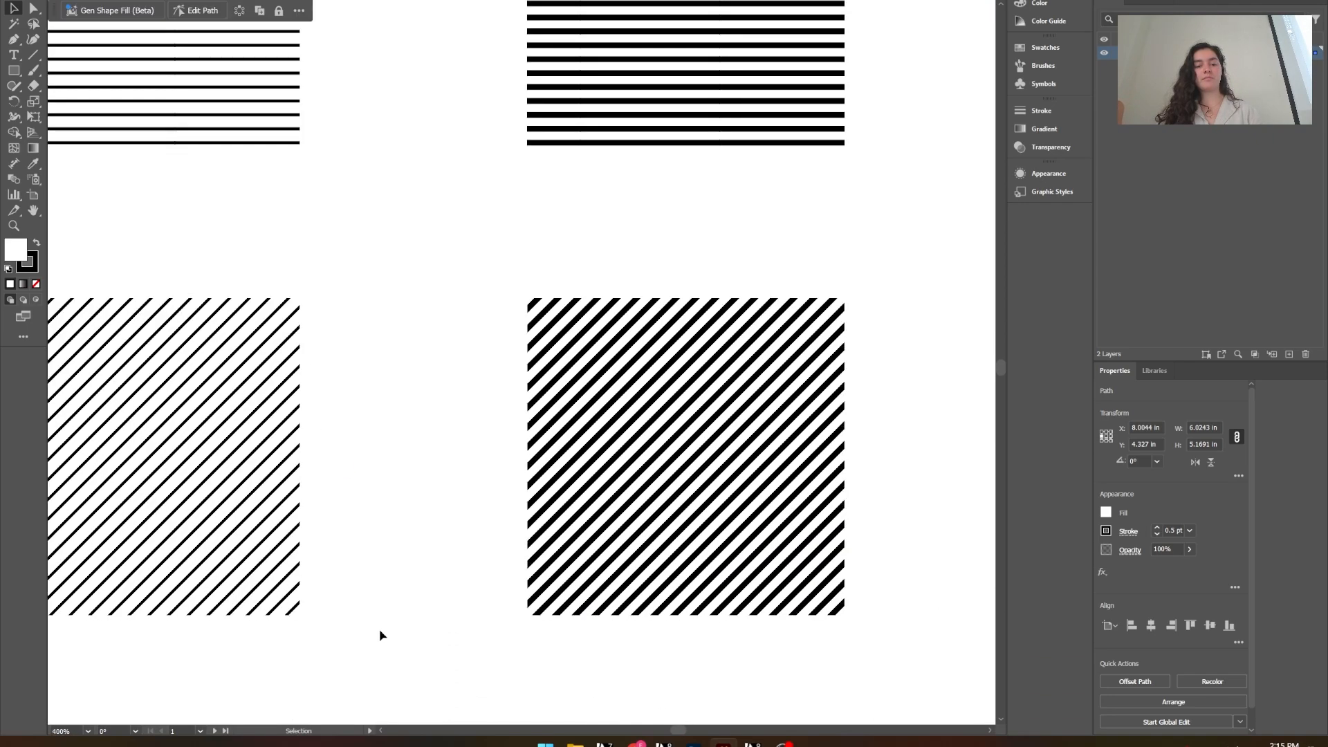
{"action": "scroll", "coordinate": [252, 493], "scroll_direction": "down", "scroll_amount": 2}
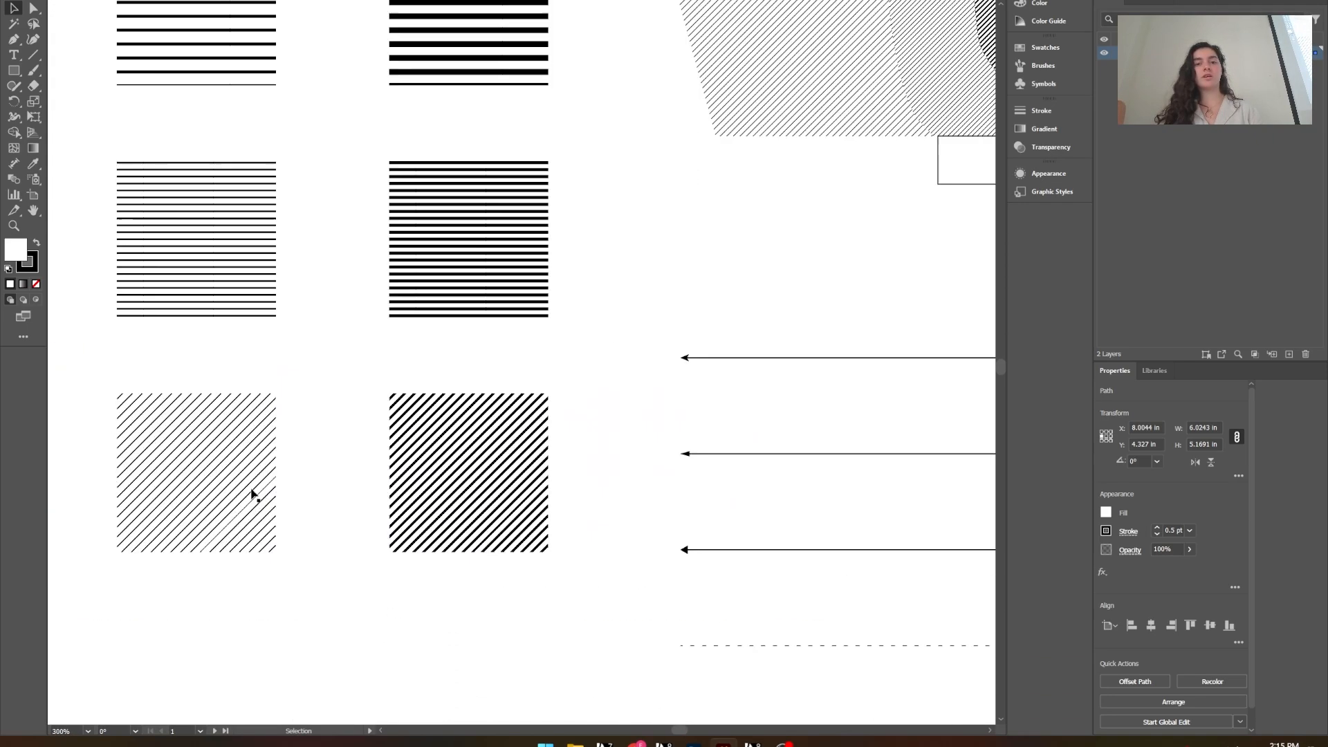
{"action": "scroll", "coordinate": [252, 493], "scroll_direction": "down", "scroll_amount": 3}
{"action": "scroll", "coordinate": [634, 238], "scroll_direction": "up", "scroll_amount": 4}
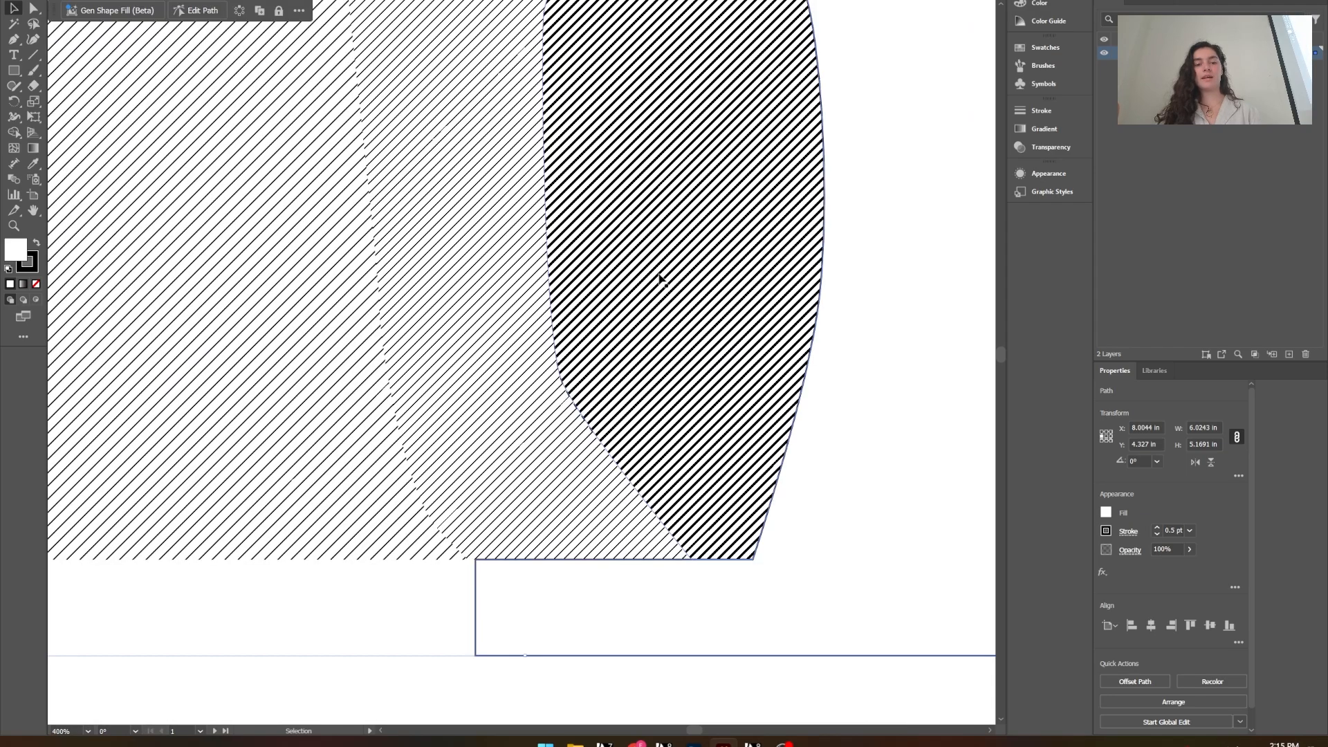
{"action": "scroll", "coordinate": [659, 278], "scroll_direction": "down", "scroll_amount": 1}
{"action": "left_click", "coordinate": [482, 311]}
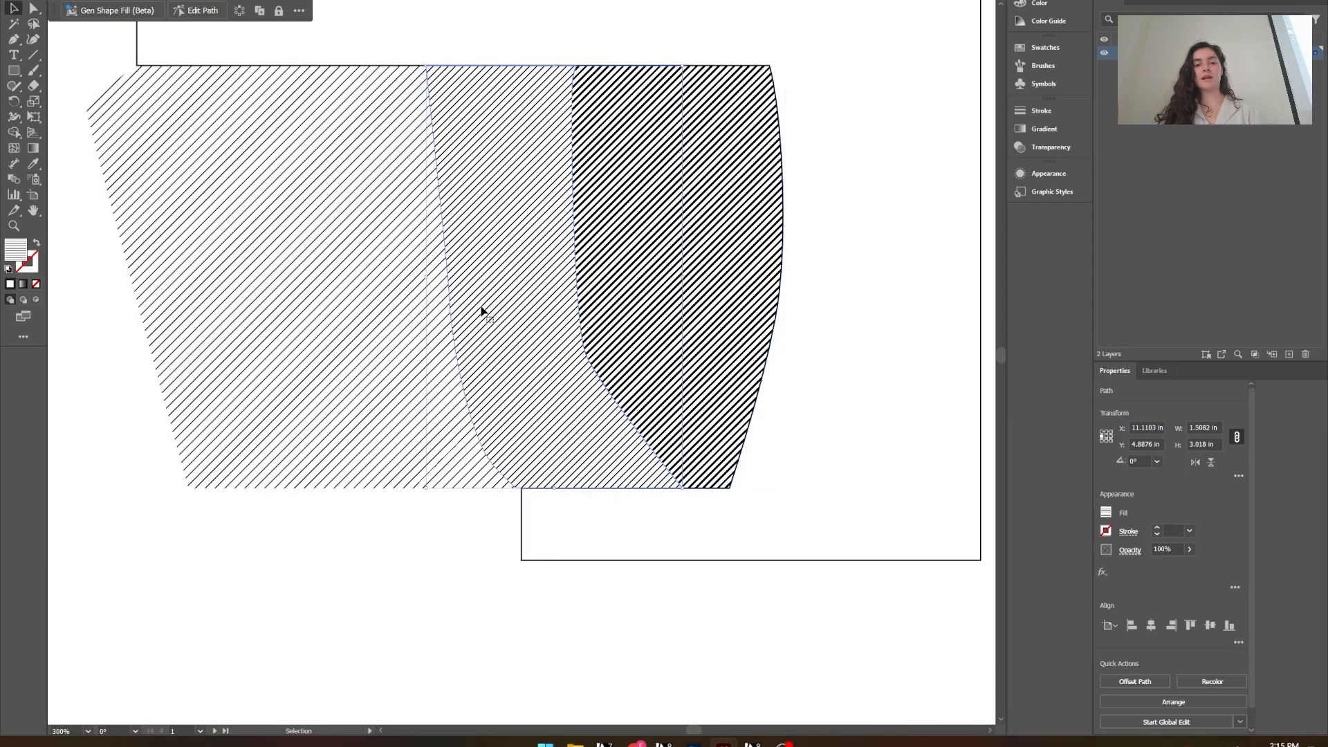
{"action": "left_click", "coordinate": [540, 330]}
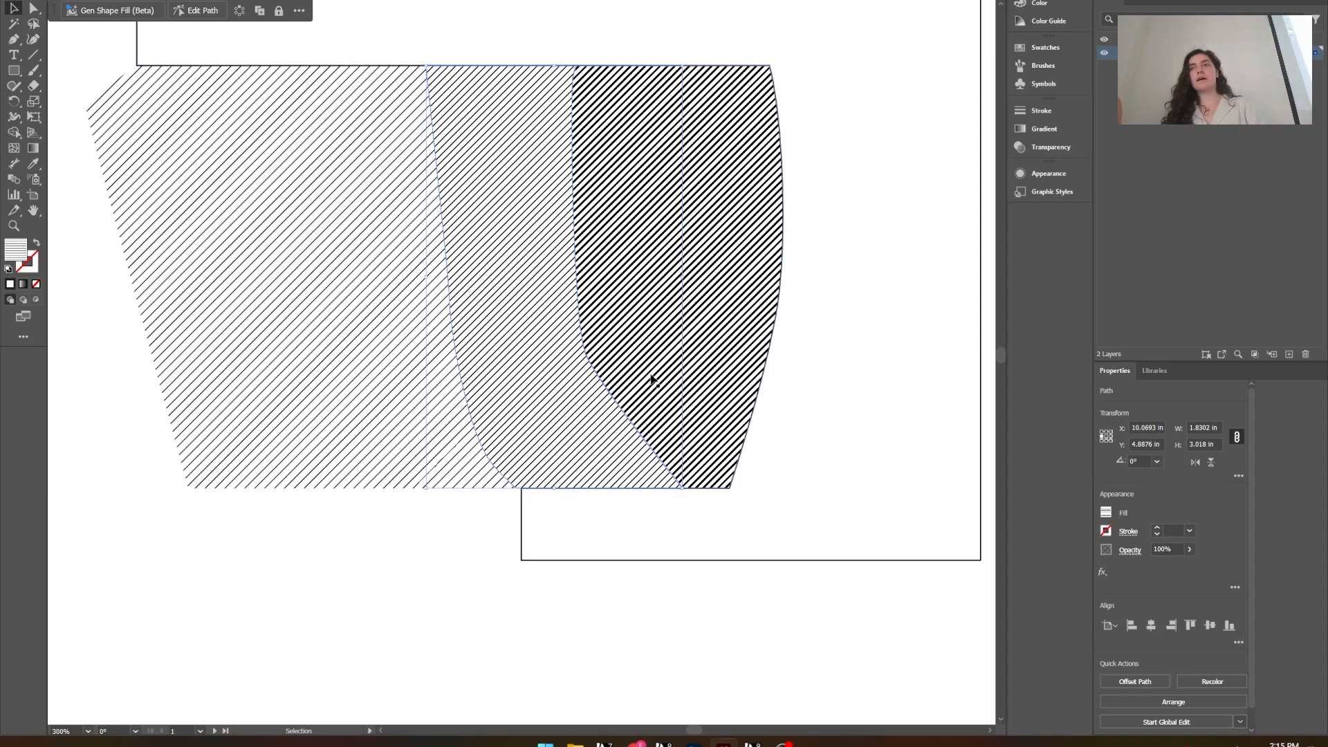
{"action": "scroll", "coordinate": [649, 380], "scroll_direction": "down", "scroll_amount": 3}
Step: Delete the leftmost, most lightly hatched region of the sample drawing on the first artboard
{"action": "left_click", "coordinate": [565, 460]}
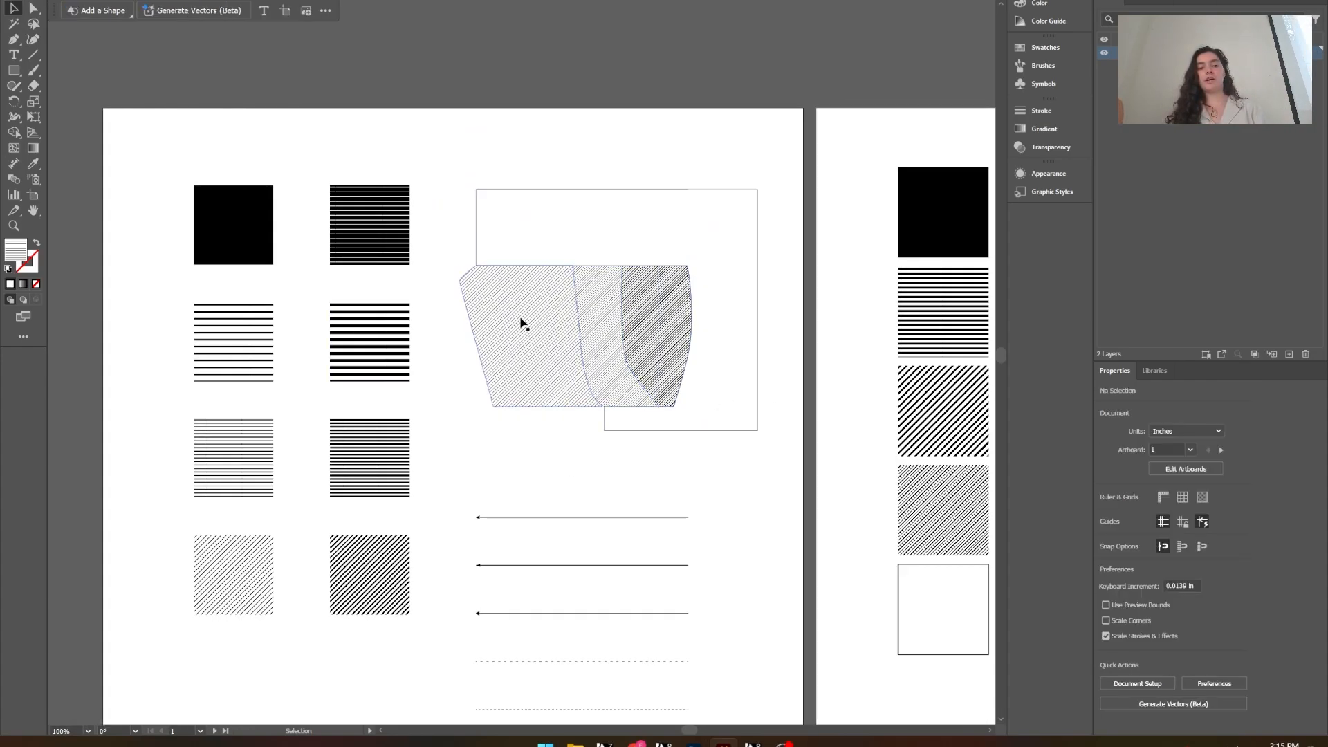
{"action": "left_click", "coordinate": [634, 318]}
{"action": "left_click", "coordinate": [509, 323], "text": "alt"}
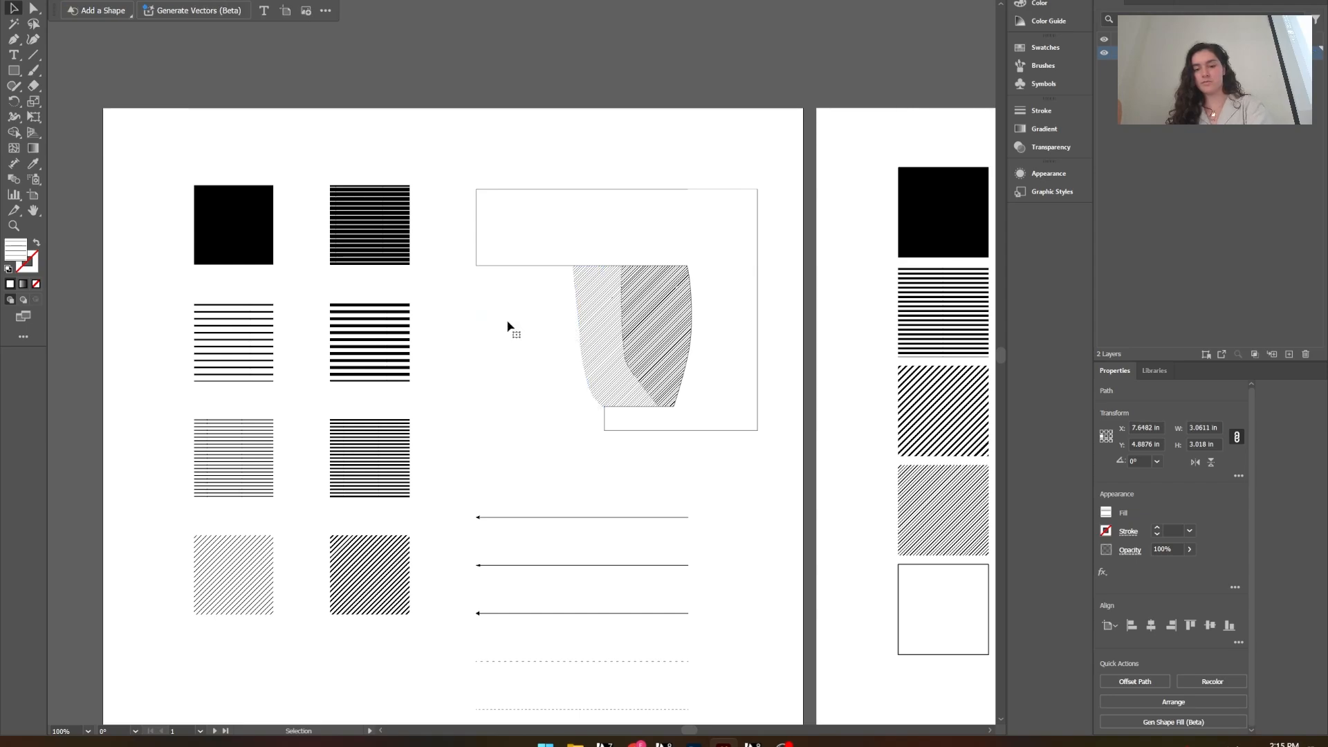
Step: Copy the bold diagonal-line swatch's fill to the sample drawing's right, darkest region with the Eyedropper
{"action": "key", "text": "i"}
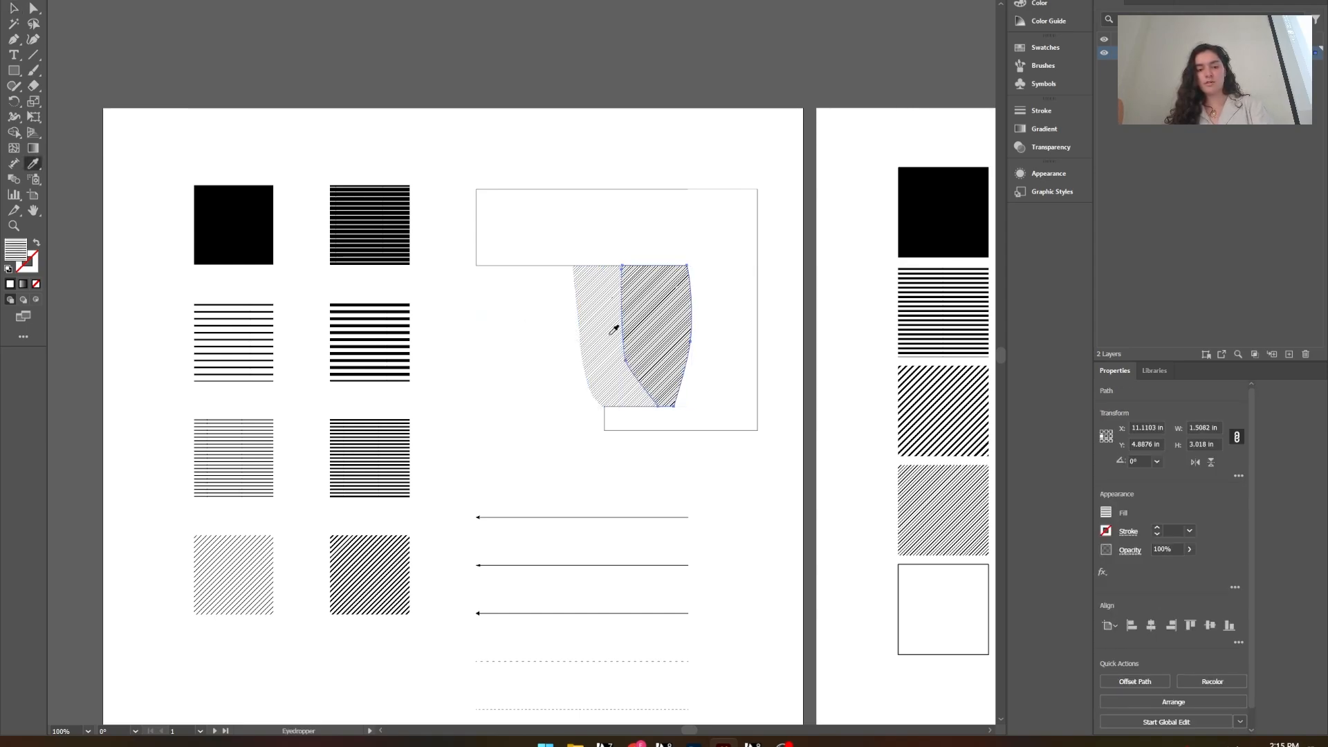
{"action": "left_click", "coordinate": [390, 561]}
{"action": "left_click", "coordinate": [12, 8]}
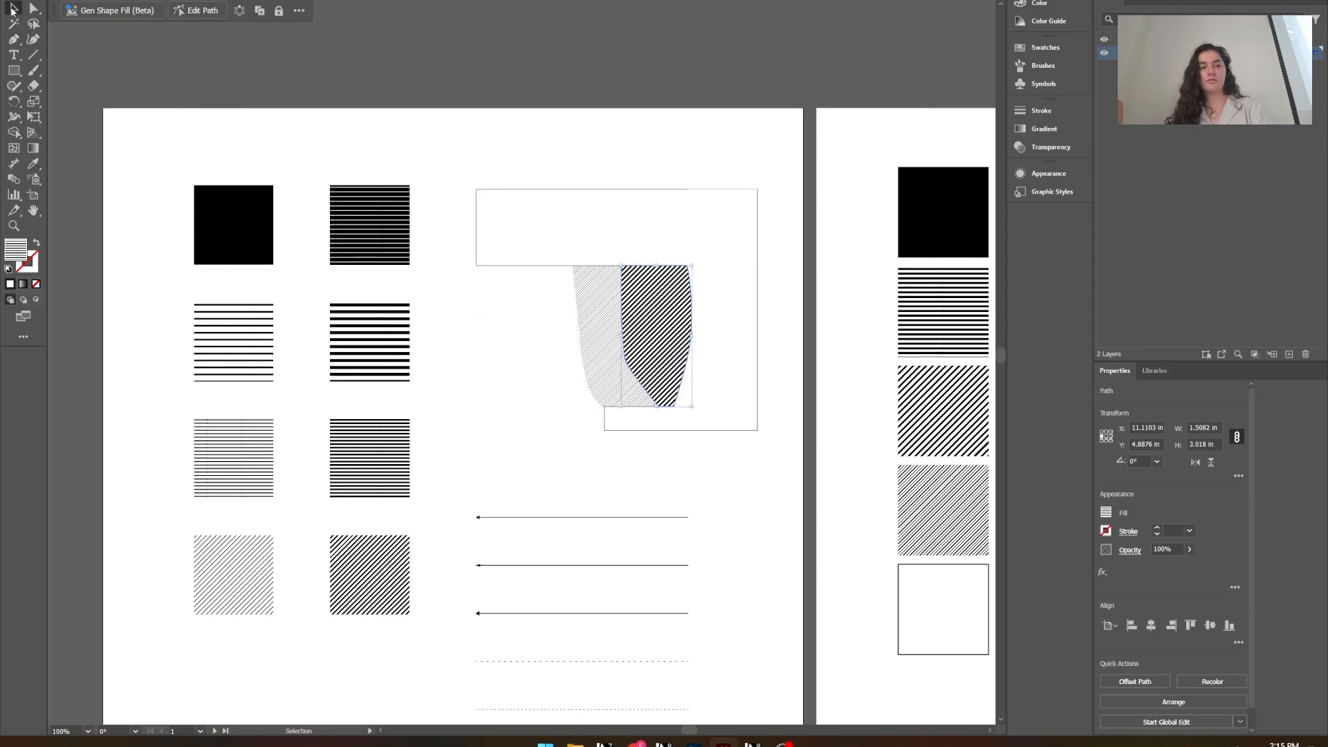
Step: Copy the thin diagonal-line swatch's fill to the remaining lighter region of the sample drawing with the Eyedropper
{"action": "left_click", "coordinate": [600, 334]}
{"action": "key", "text": "i"}
{"action": "left_click", "coordinate": [274, 564]}
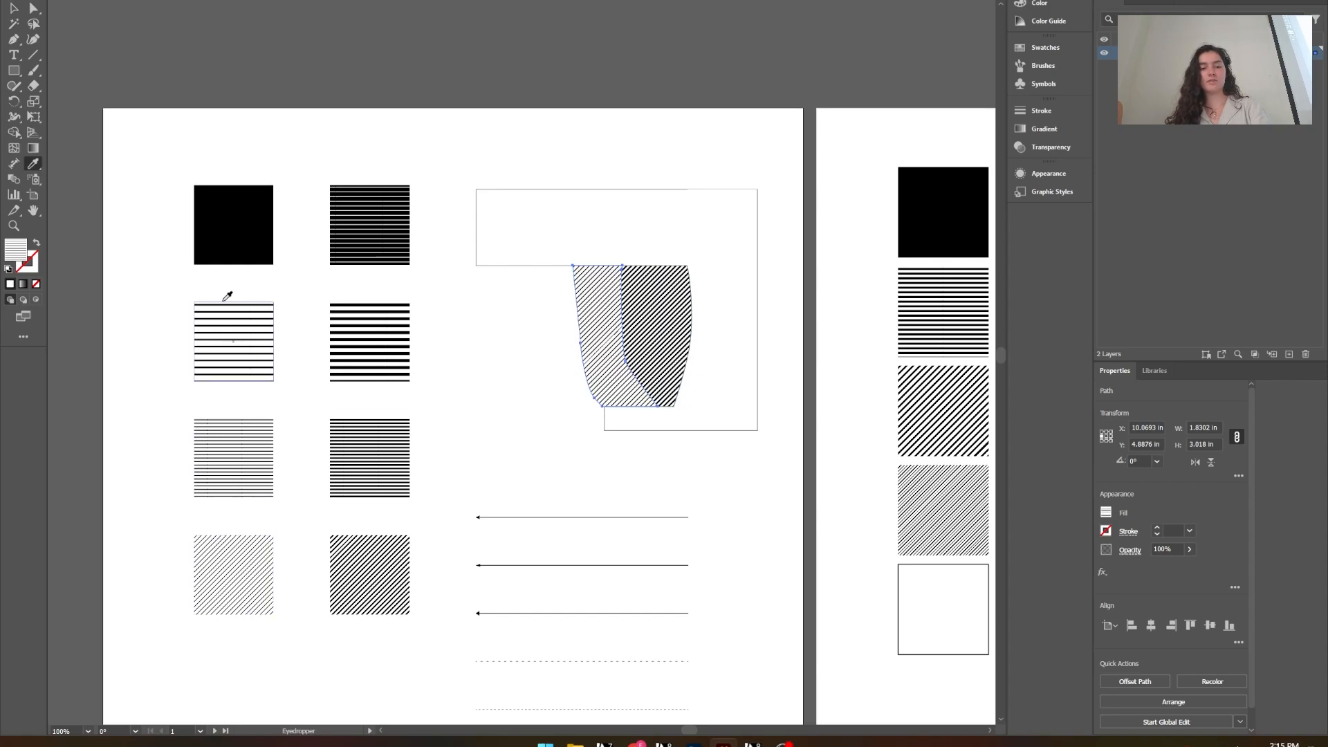
{"action": "left_click", "coordinate": [22, 11]}
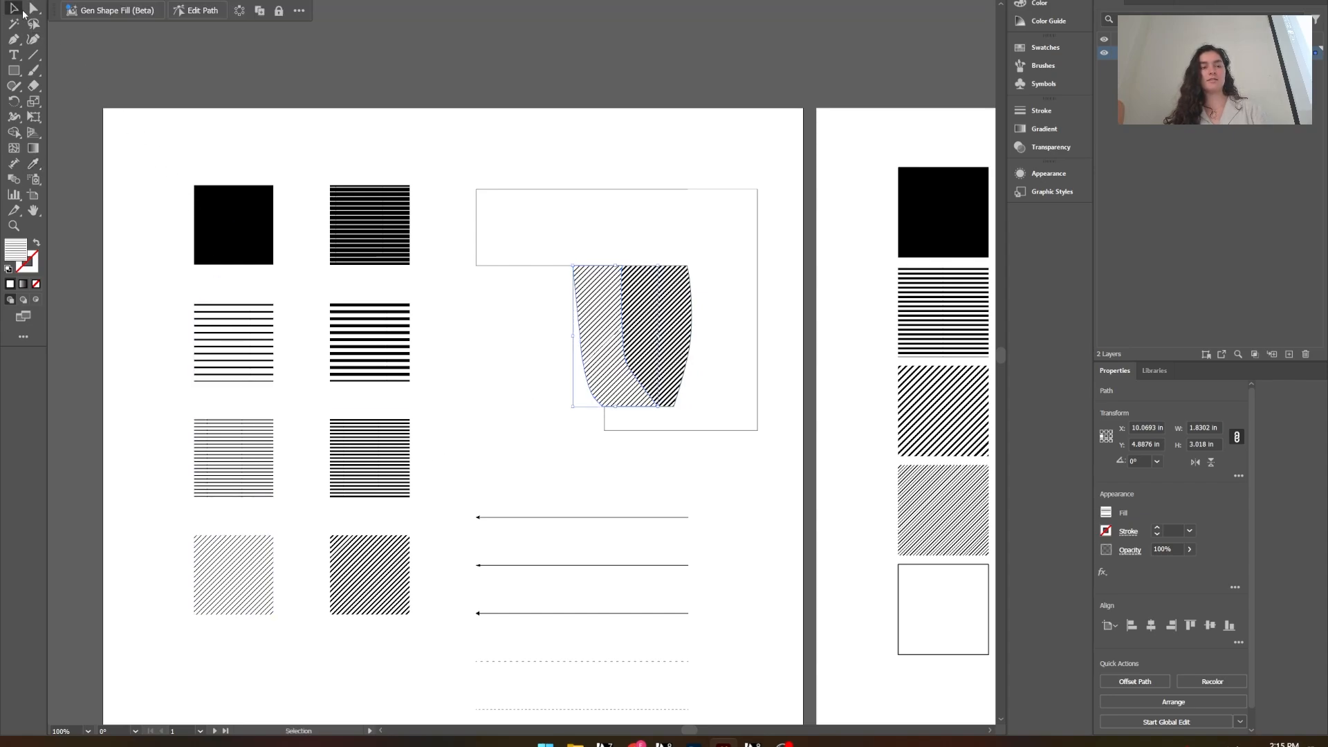
{"action": "left_click", "coordinate": [480, 418]}
Step: Scale the line patterns of both hatched regions uniformly to 50%, with Transform Objects off and Transform Patterns on
{"action": "scroll", "coordinate": [611, 362], "scroll_direction": "up", "scroll_amount": 3}
{"action": "left_click", "coordinate": [596, 386]}
{"action": "left_click", "coordinate": [596, 386], "text": "shift"}
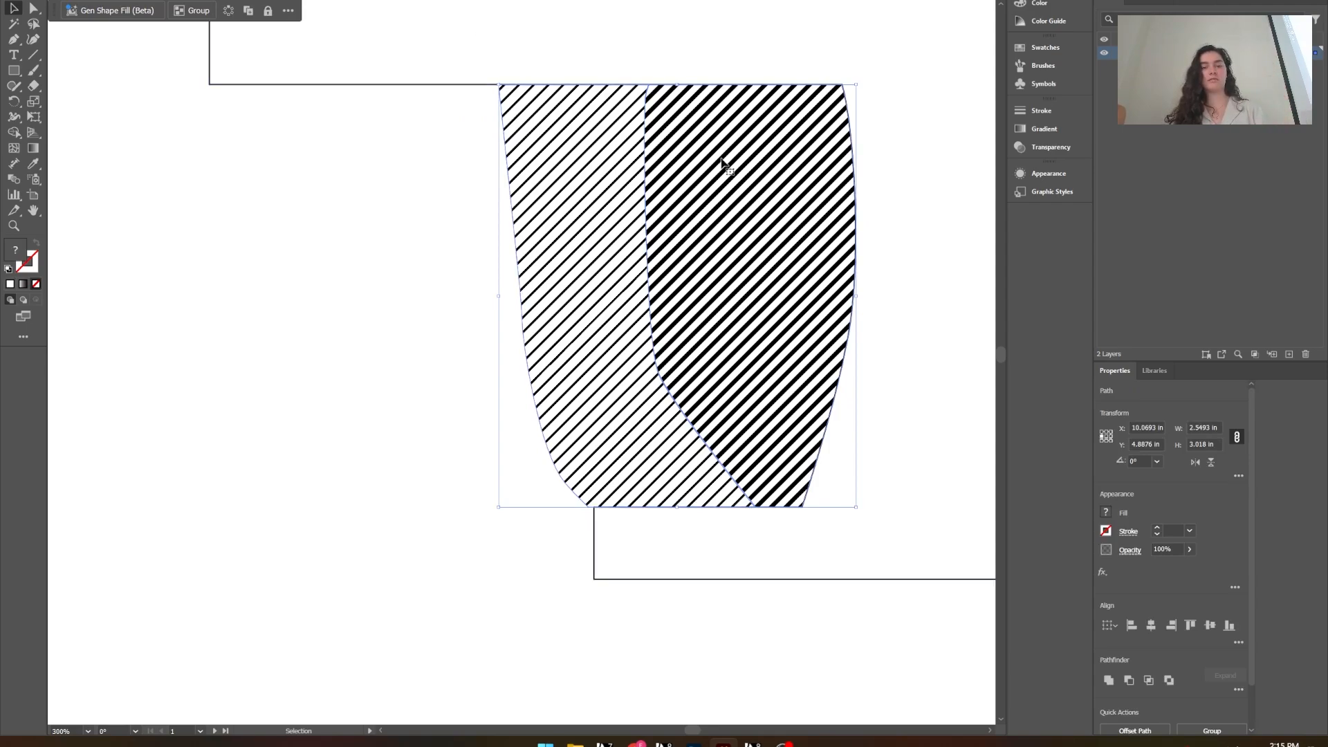
{"action": "key", "text": "alt+o"}
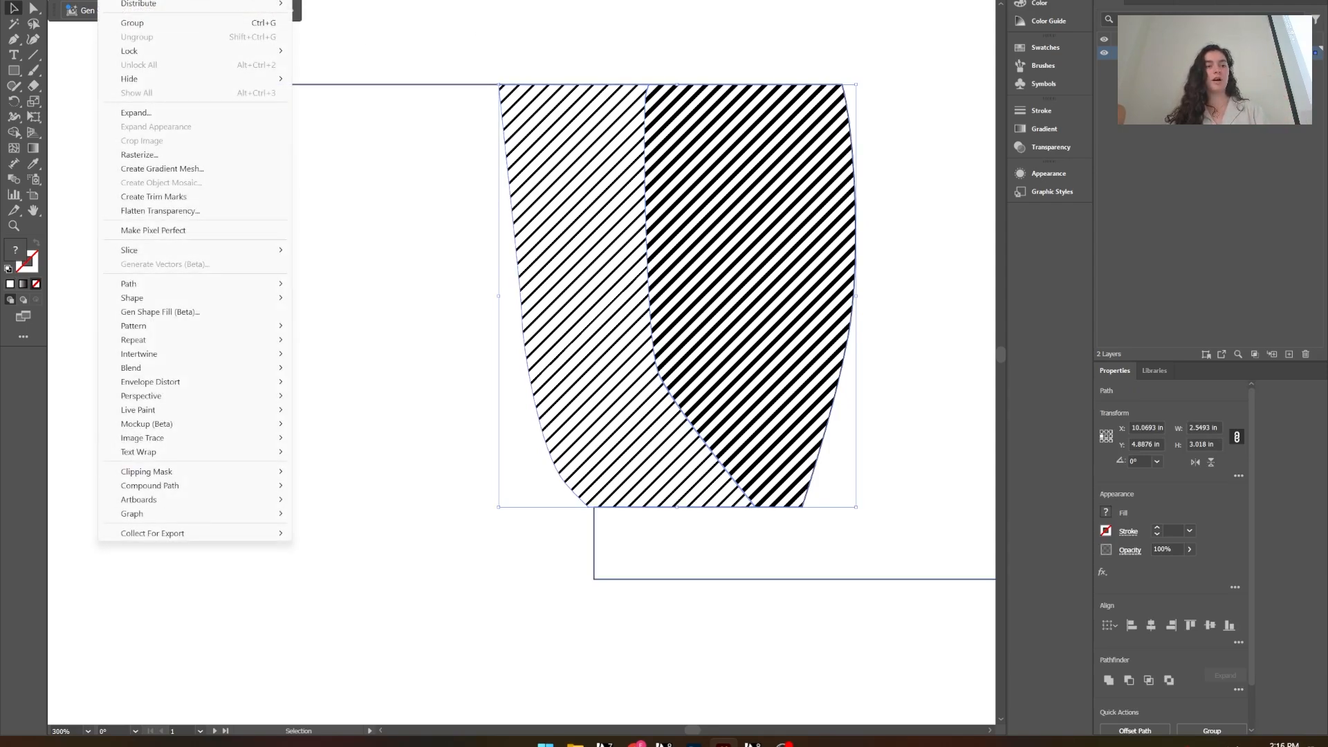
{"action": "key", "text": "t"}
{"action": "left_click", "coordinate": [339, 23]}
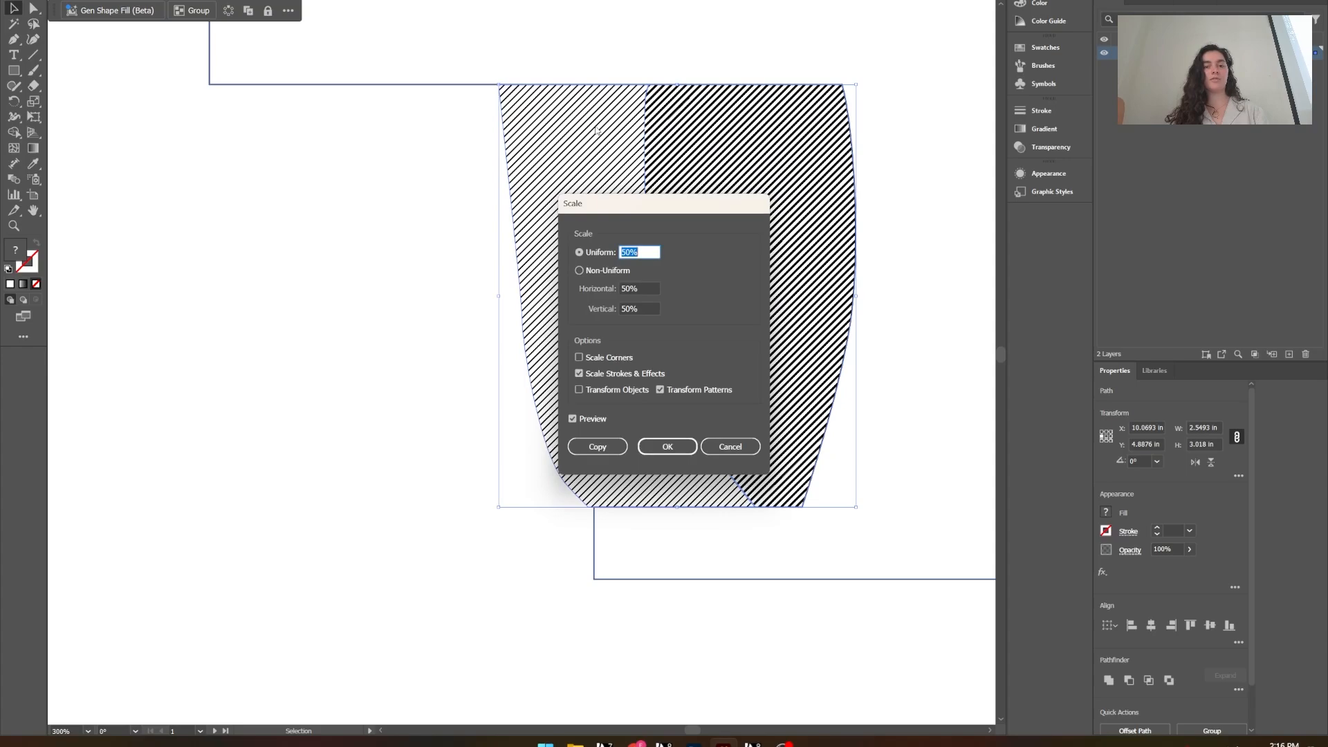
{"action": "left_click_drag", "start_coordinate": [622, 204], "coordinate": [1027, 138]}
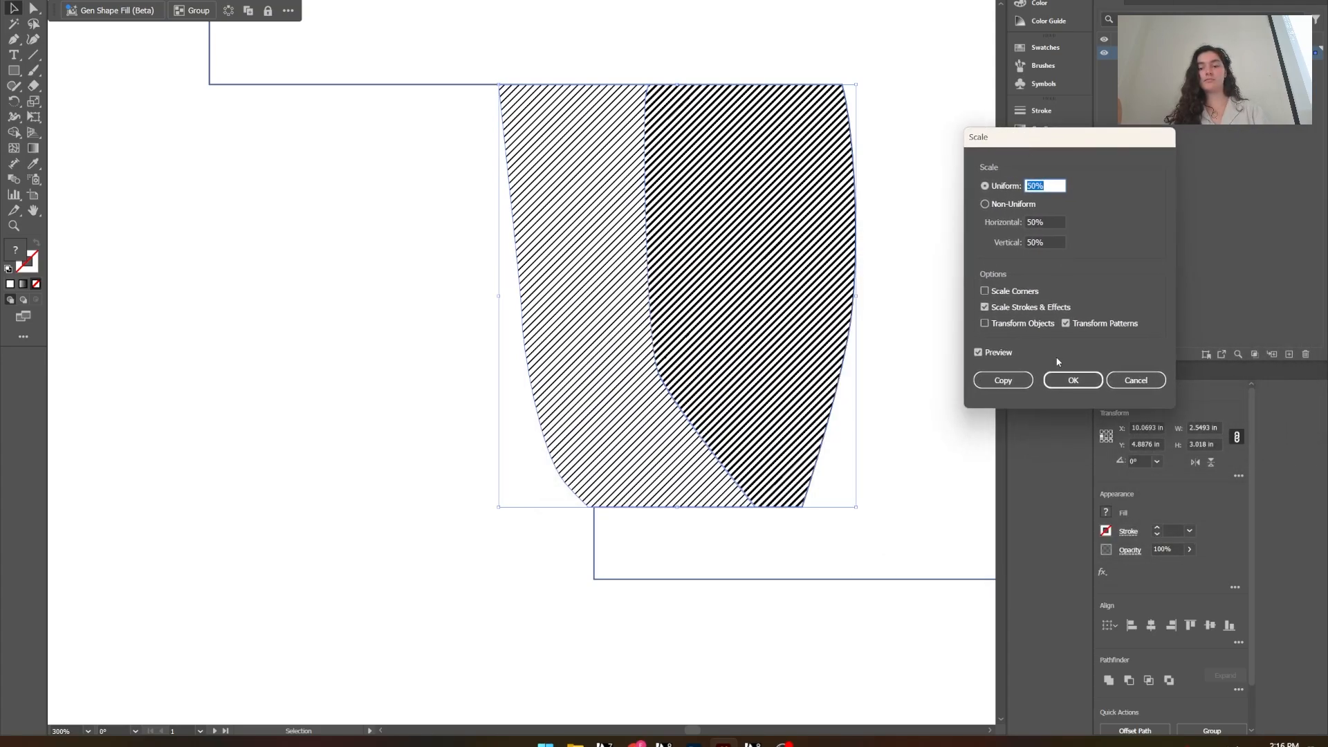
{"action": "left_click", "coordinate": [1073, 380]}
Step: Compare how the two hatched regions of the sample drawing look from far away and close up
{"action": "left_click", "coordinate": [913, 325]}
{"action": "key", "text": "ctrl+minus"}
{"action": "key", "text": "ctrl+minus"}
{"action": "key", "text": "ctrl+minus"}
{"action": "key", "text": "ctrl+minus"}
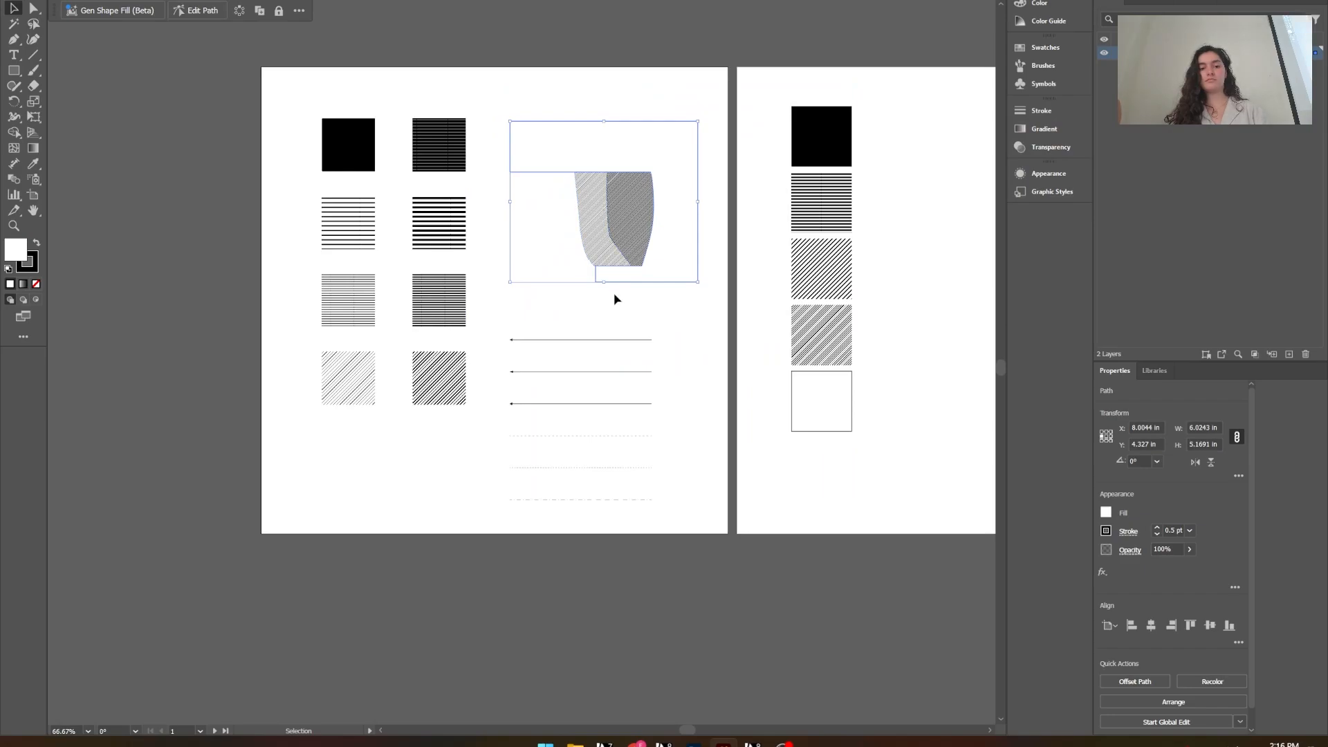
{"action": "scroll", "coordinate": [613, 298], "scroll_direction": "up", "scroll_amount": 5}
{"action": "scroll", "coordinate": [615, 228], "scroll_direction": "down", "scroll_amount": 2}
{"action": "scroll", "coordinate": [617, 142], "scroll_direction": "up", "scroll_amount": 6}
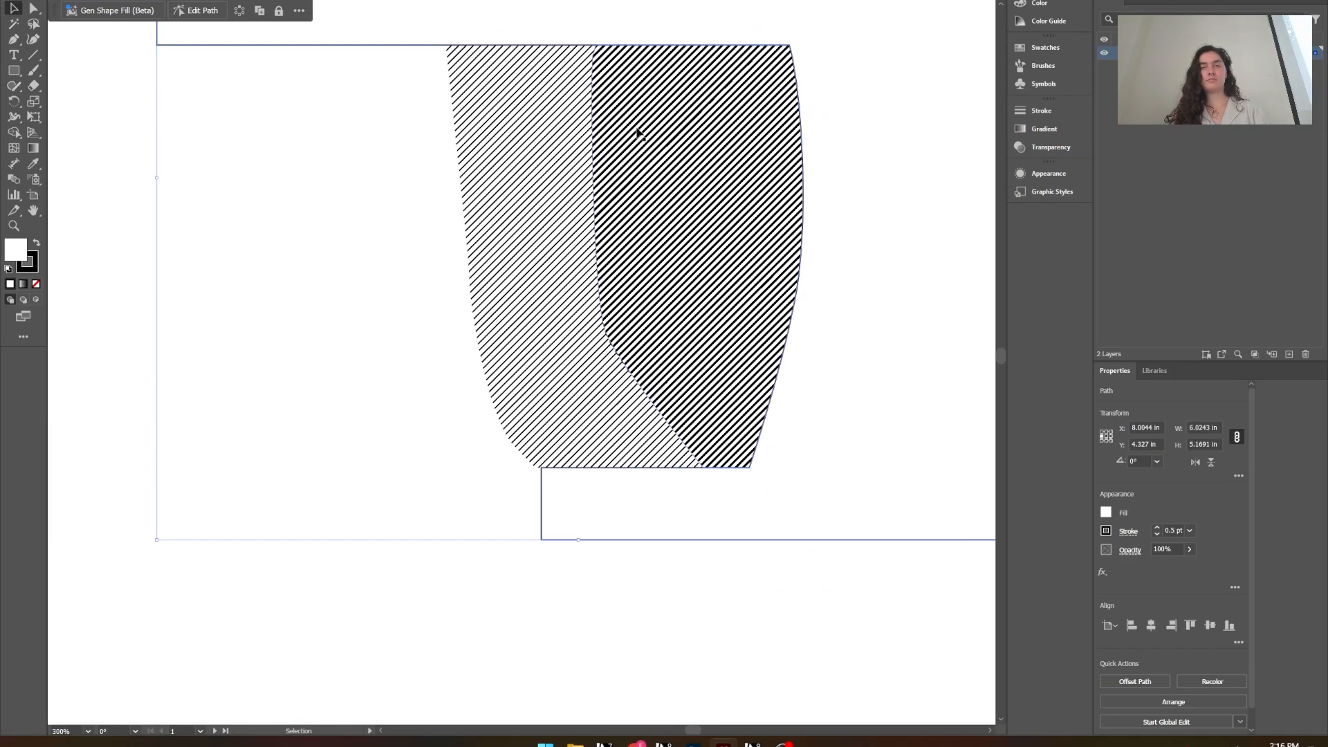
Step: Examine the arrow-tipped and dashed line samples below the sample drawing on the first artboard
{"action": "scroll", "coordinate": [633, 131], "scroll_direction": "down", "scroll_amount": 4}
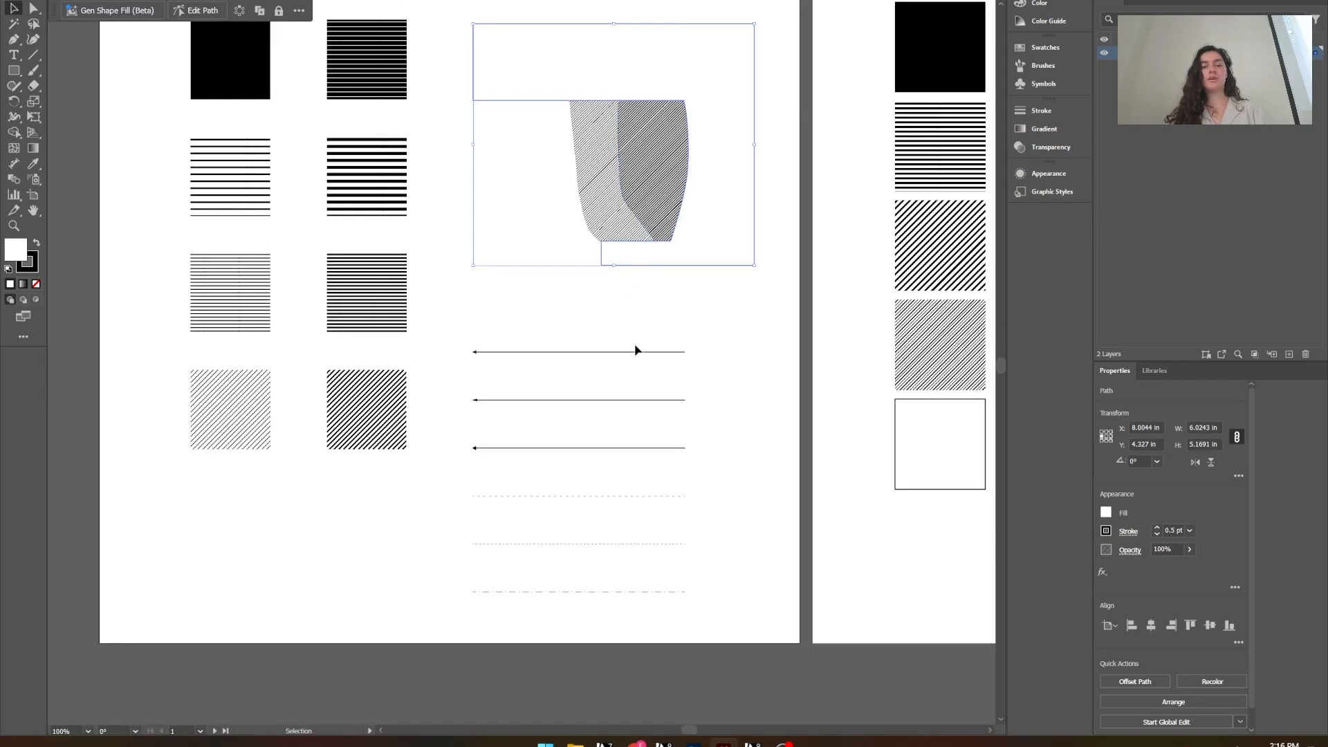
{"action": "scroll", "coordinate": [572, 415], "scroll_direction": "up", "scroll_amount": 4}
{"action": "scroll", "coordinate": [482, 226], "scroll_direction": "down", "scroll_amount": 4}
{"action": "scroll", "coordinate": [504, 409], "scroll_direction": "up", "scroll_amount": 4}
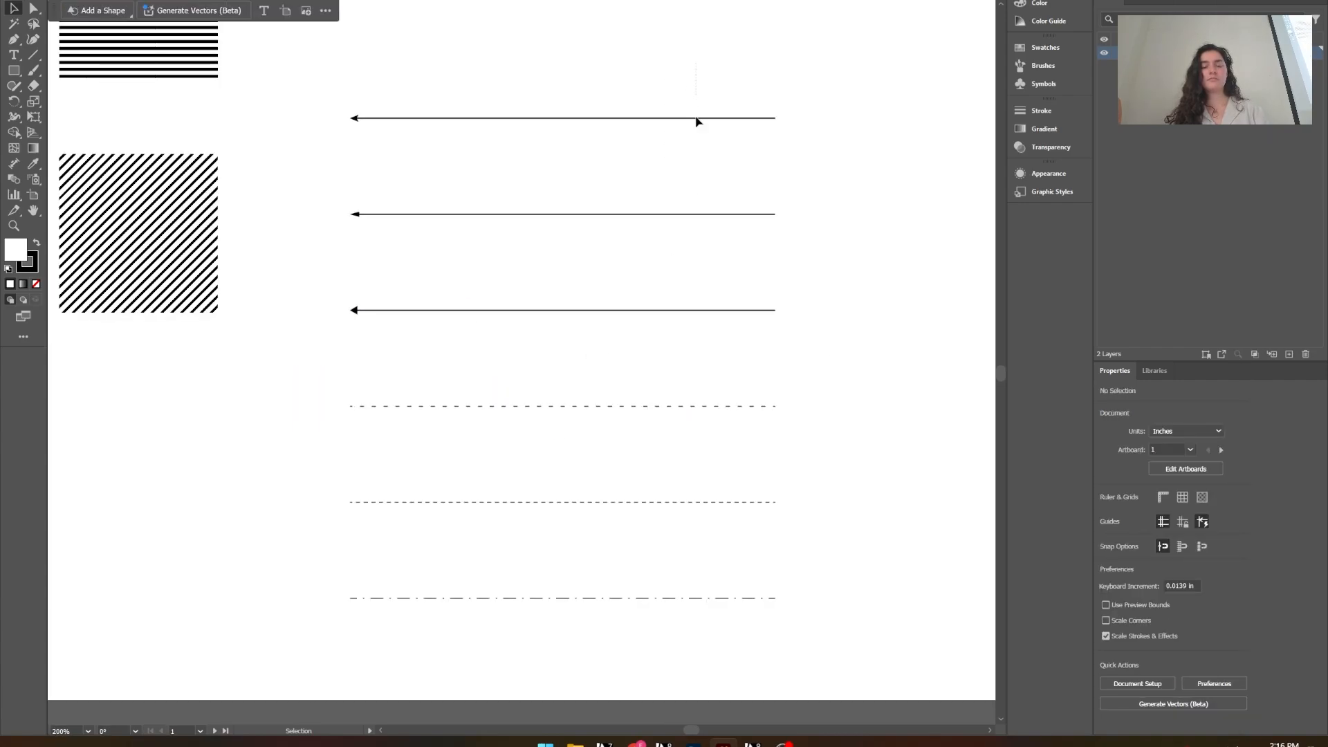
{"action": "left_click_drag", "start_coordinate": [698, 116], "coordinate": [505, 704]}
{"action": "left_click", "coordinate": [842, 408]}
{"action": "scroll", "coordinate": [283, 451], "scroll_direction": "down", "scroll_amount": 4}
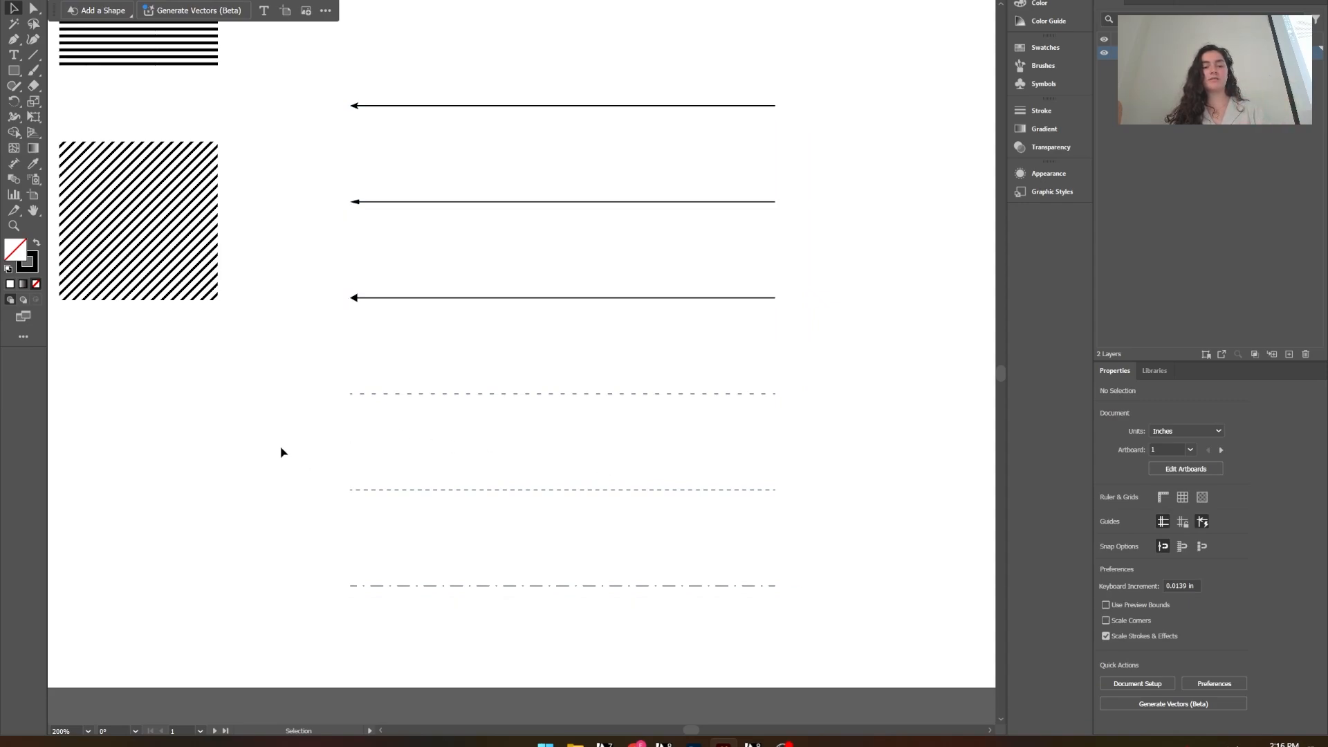
Step: Draw a horizontal 0.5 pt line about 5.57 in long on a new layer, in the second artboard's empty area
{"action": "scroll", "coordinate": [322, 453], "scroll_direction": "down", "scroll_amount": 2}
{"action": "scroll", "coordinate": [321, 246], "scroll_direction": "up", "scroll_amount": 3}
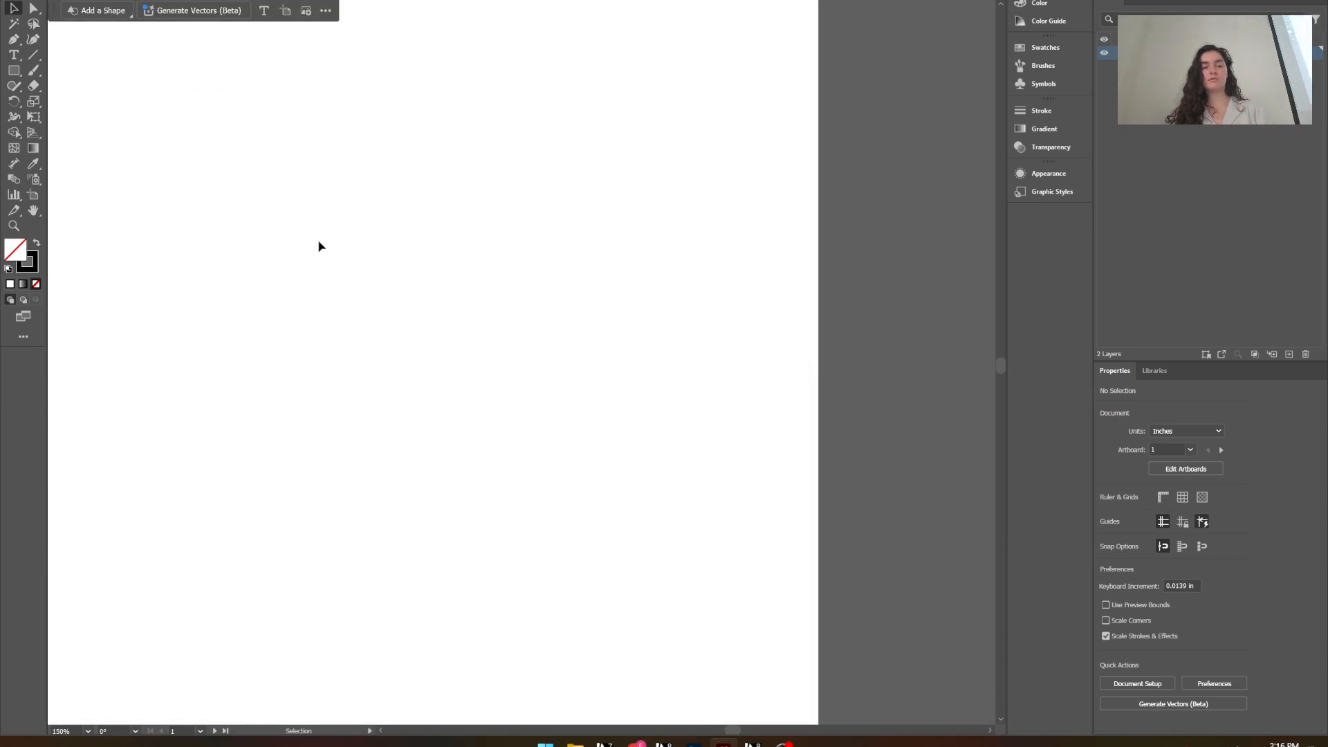
{"action": "left_click", "coordinate": [32, 55]}
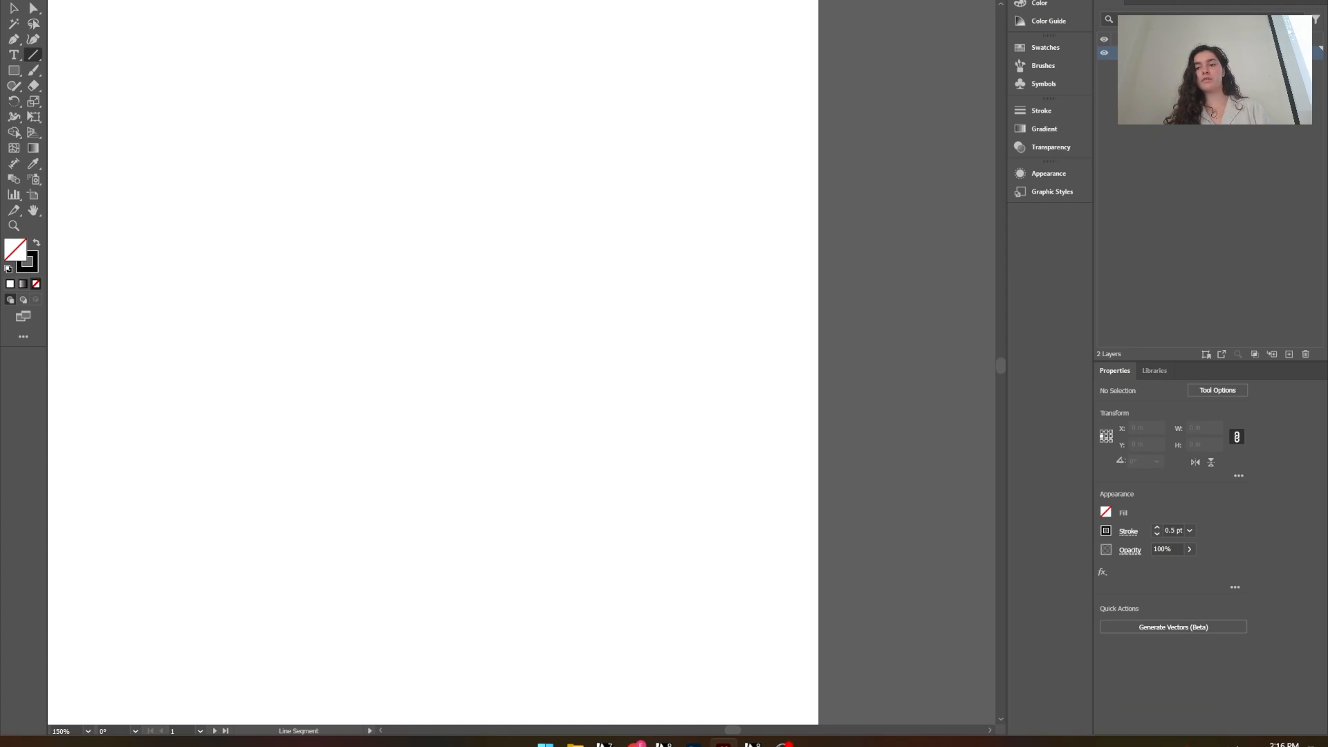
{"action": "left_click", "coordinate": [1288, 354]}
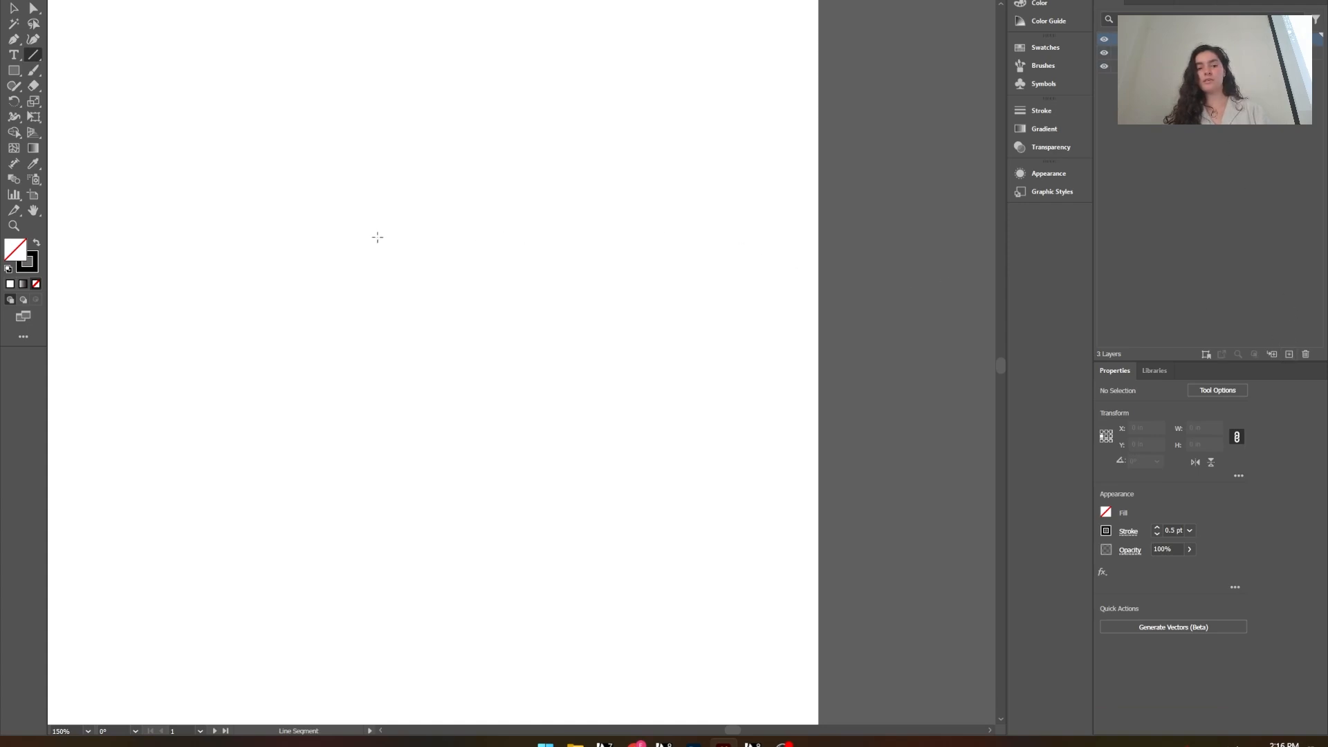
{"action": "left_click_drag", "start_coordinate": [294, 227], "coordinate": [685, 222]}
{"action": "left_click", "coordinate": [13, 8]}
{"action": "left_click", "coordinate": [352, 135]}
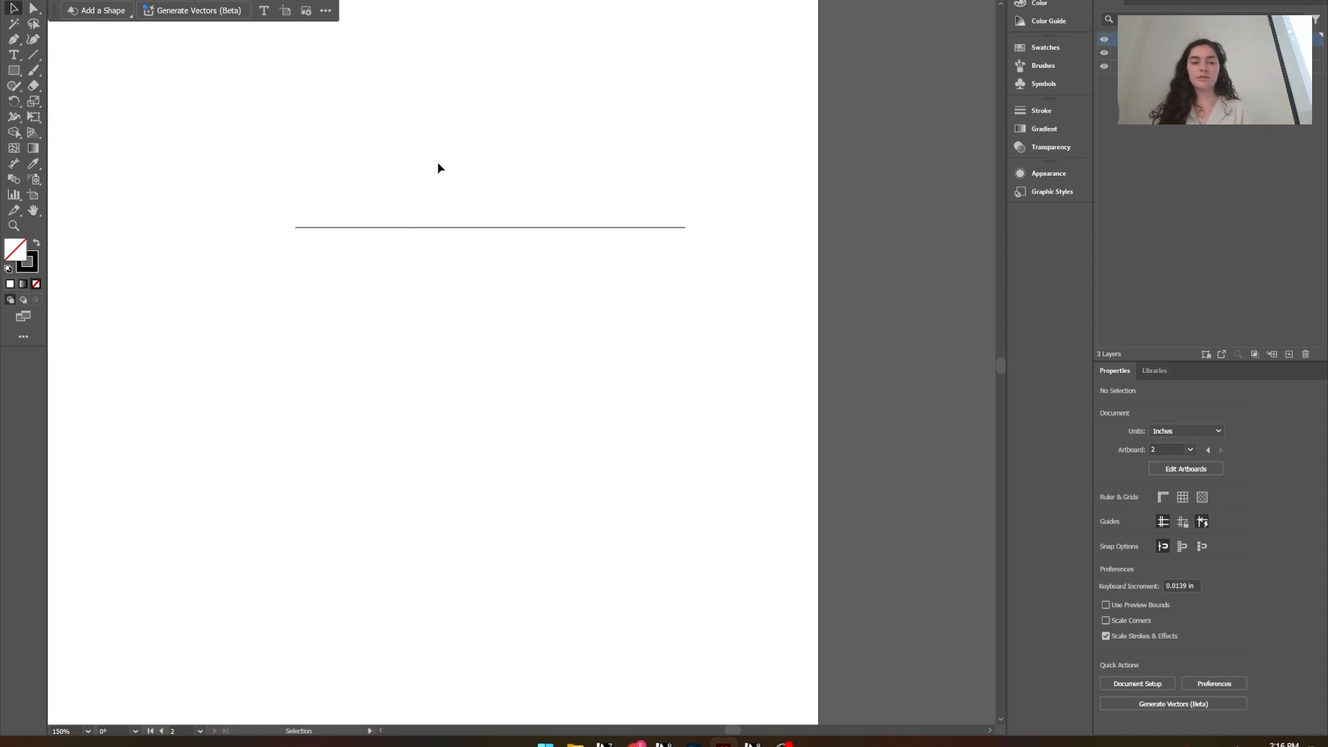
Step: Duplicate the line downward into a horizontally centered stack of five evenly spaced lines spanning about 1.91 in
{"action": "left_click", "coordinate": [414, 227]}
{"action": "key", "text": "ctrl+v"}
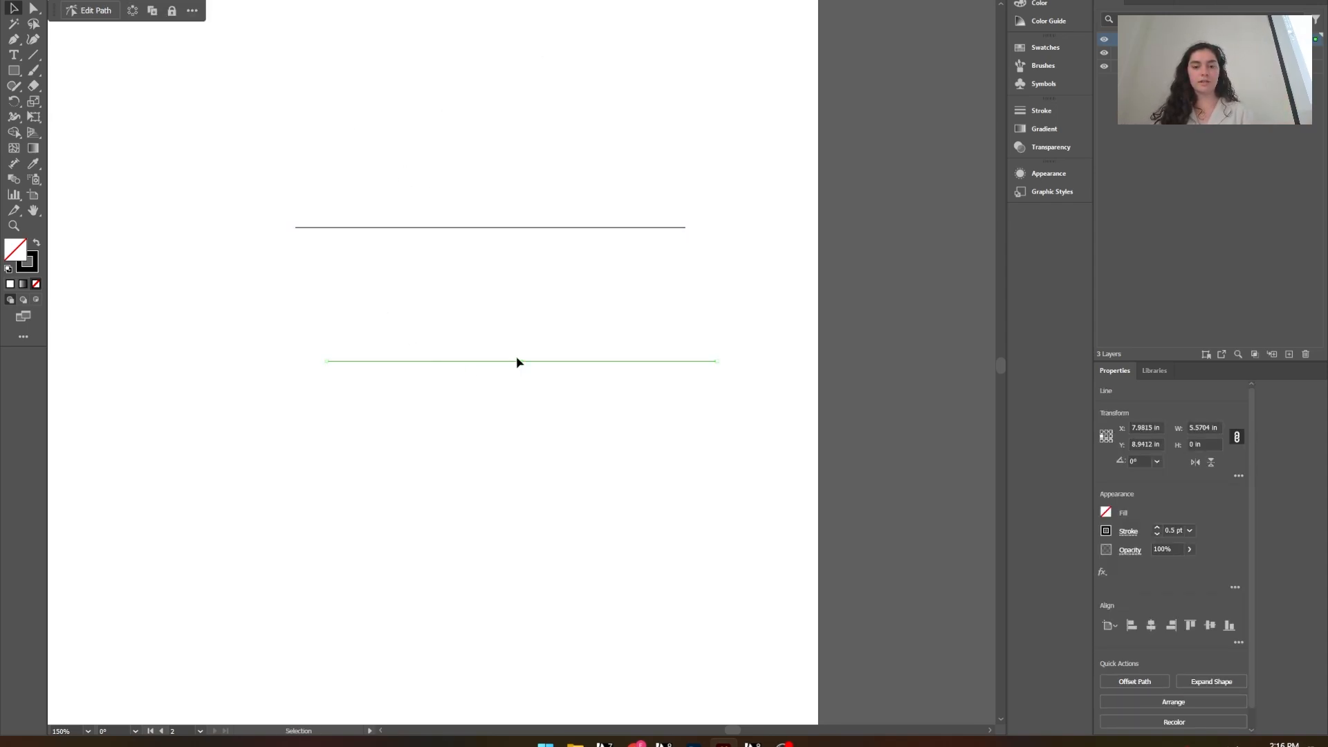
{"action": "left_click", "coordinate": [596, 300]}
{"action": "left_click_drag", "start_coordinate": [645, 292], "coordinate": [479, 421]}
{"action": "key", "text": "ctrl+a"}
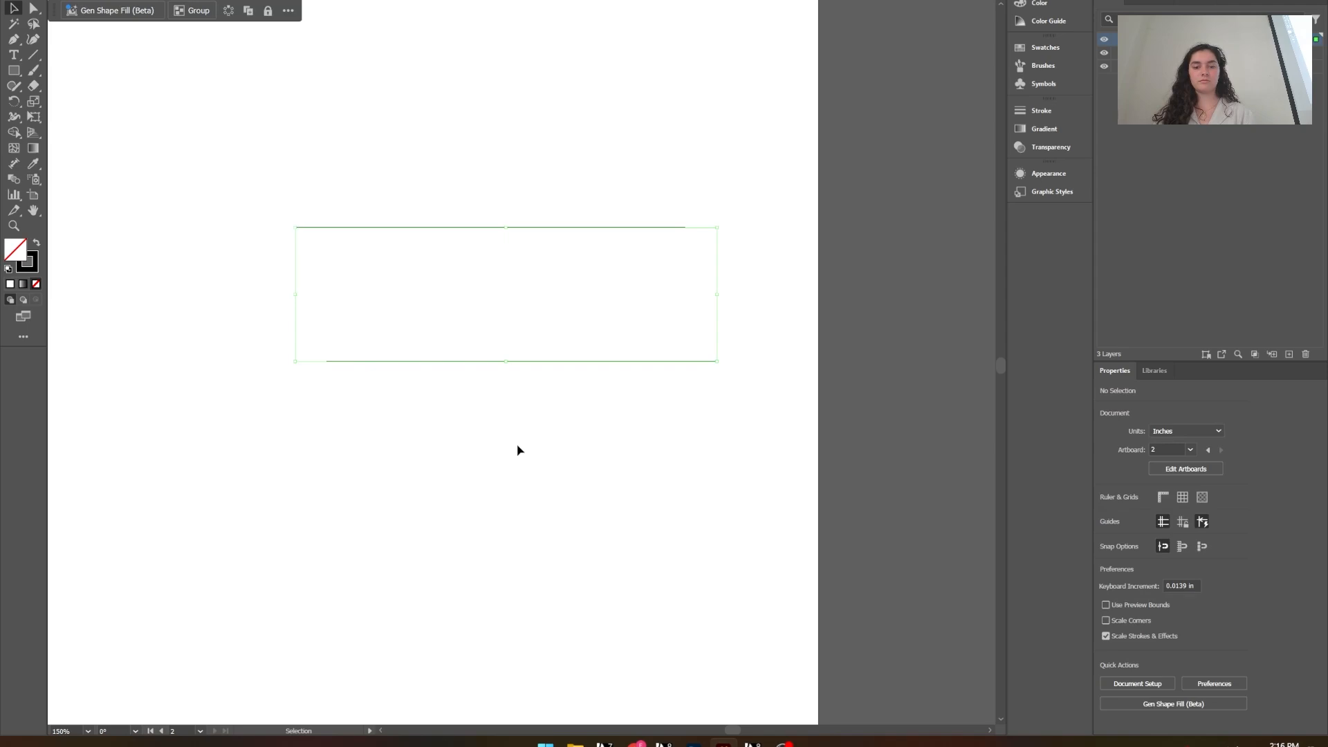
{"action": "left_click", "coordinate": [1151, 625]}
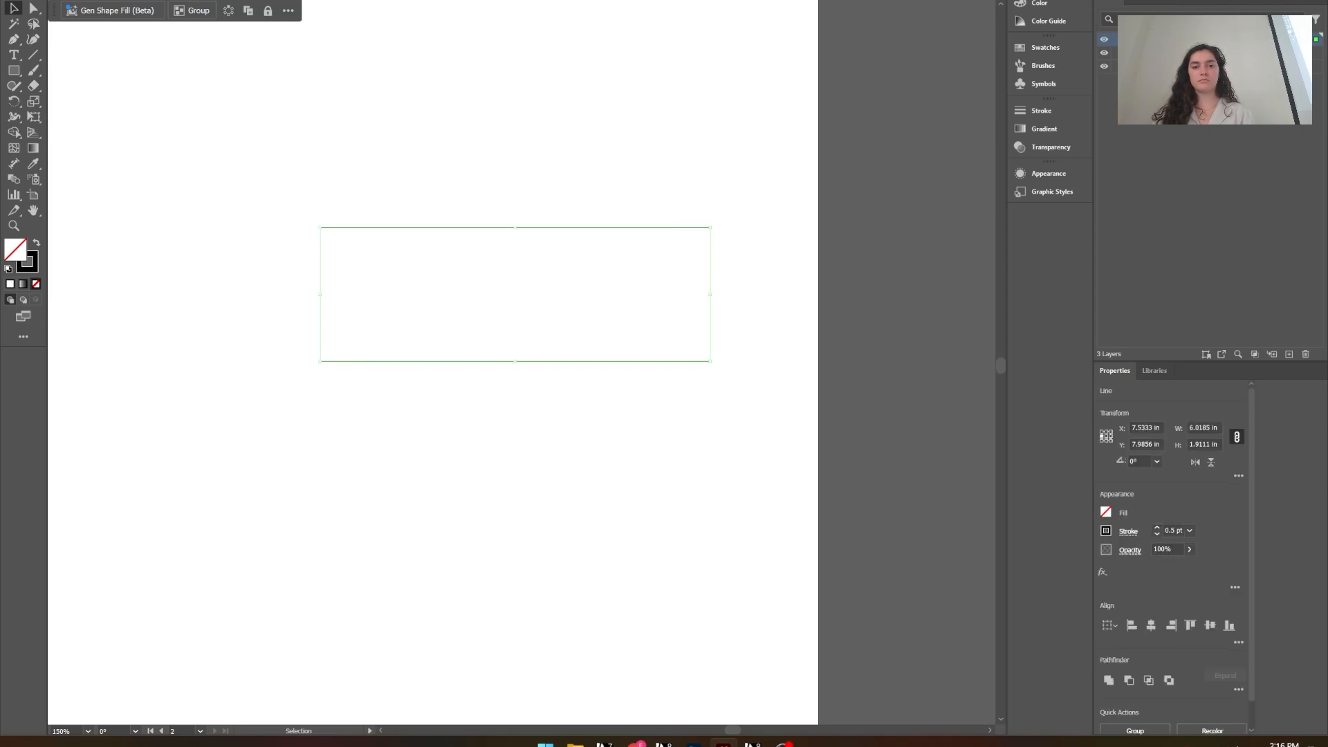
{"action": "key", "text": "ctrl+alt+b"}
{"action": "left_click", "coordinate": [804, 238]}
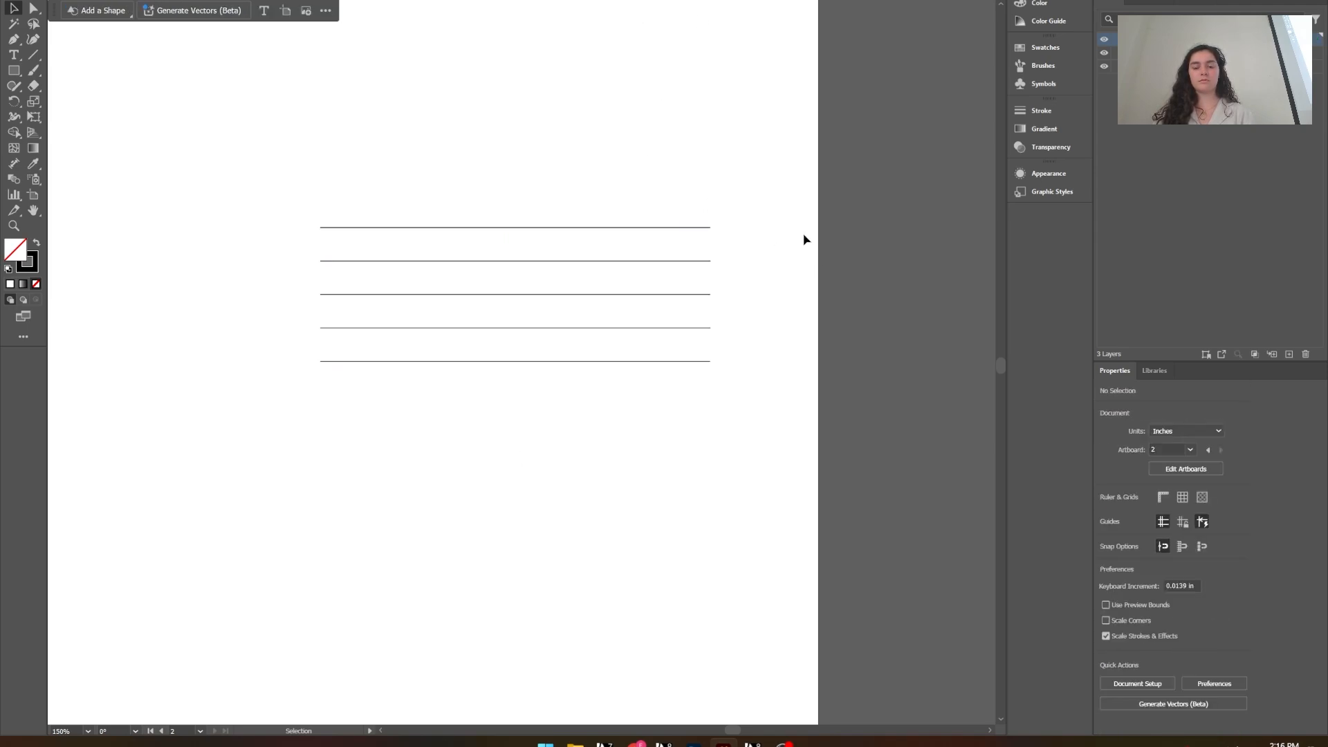
Step: Add a solid arrowhead to the left end of the upper three lines
{"action": "left_click_drag", "start_coordinate": [689, 297], "coordinate": [688, 298]}
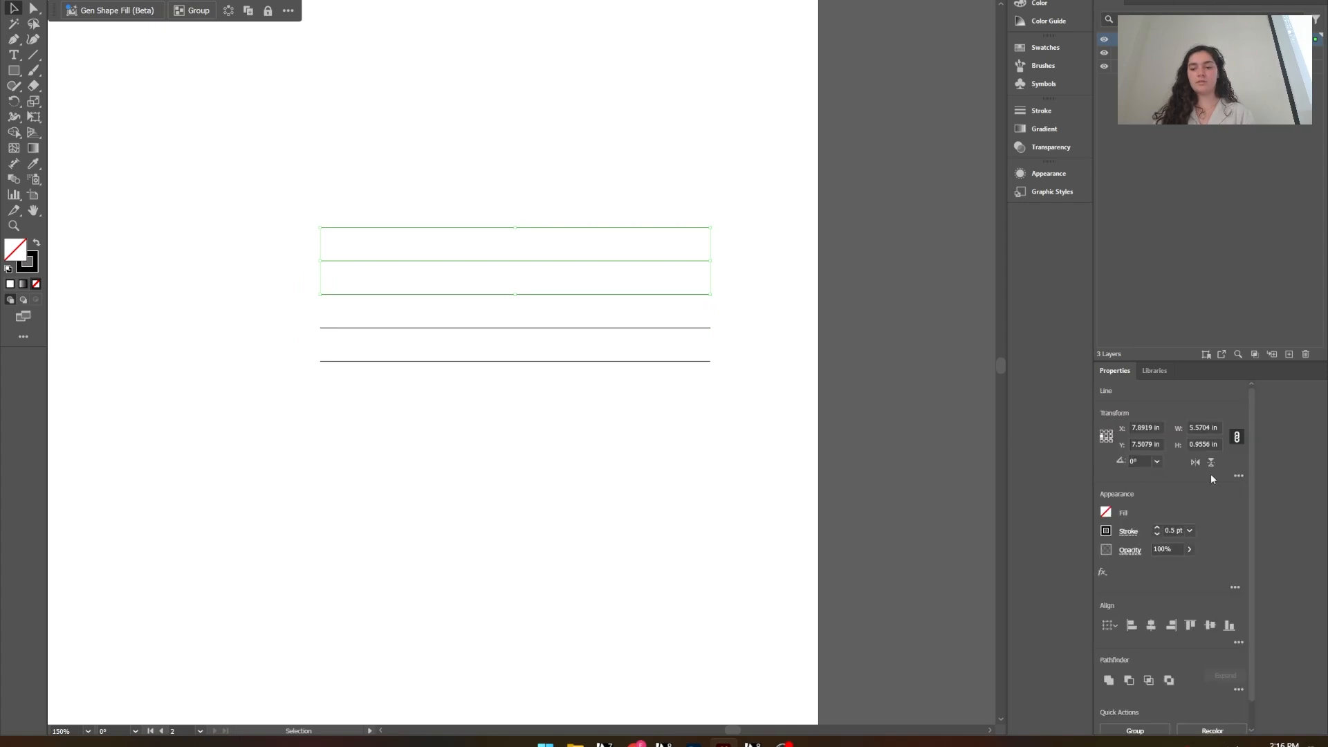
{"action": "left_click", "coordinate": [1129, 532]}
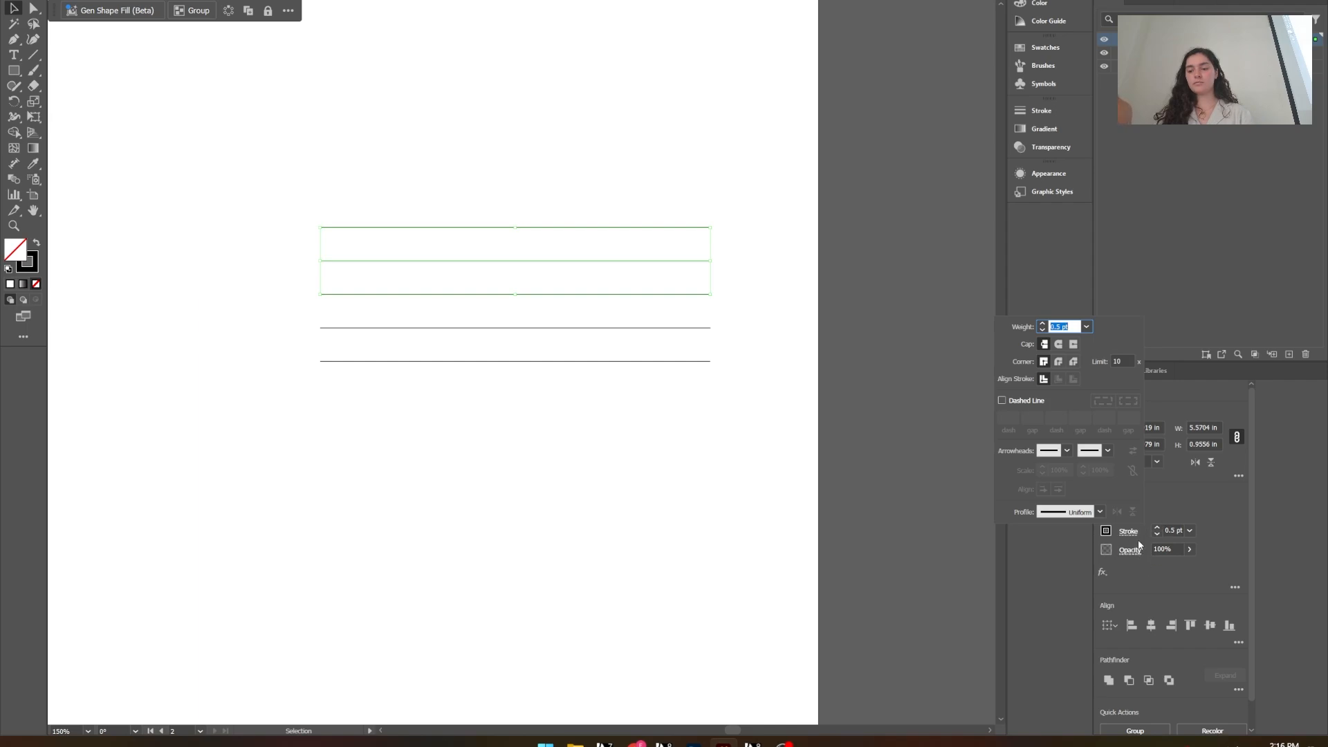
{"action": "left_click", "coordinate": [459, 267]}
{"action": "right_click", "coordinate": [460, 265]}
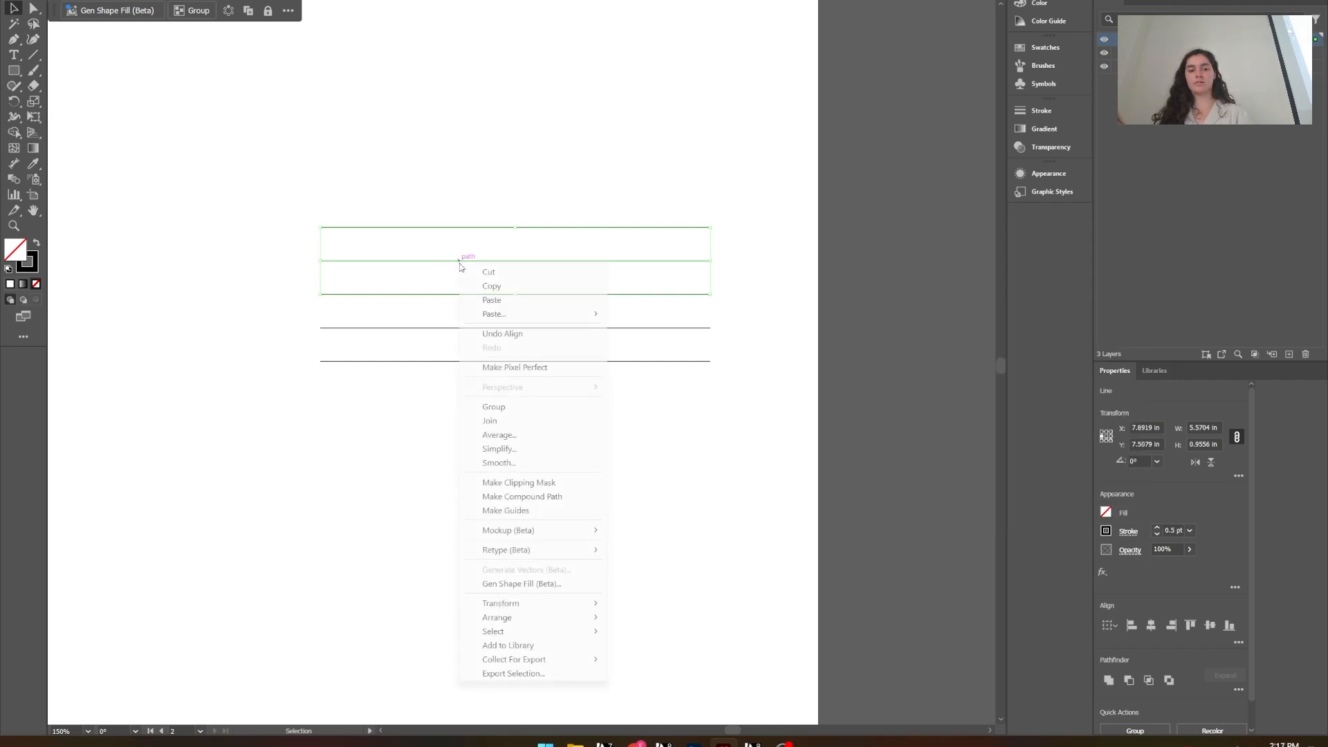
{"action": "left_click", "coordinate": [1024, 557]}
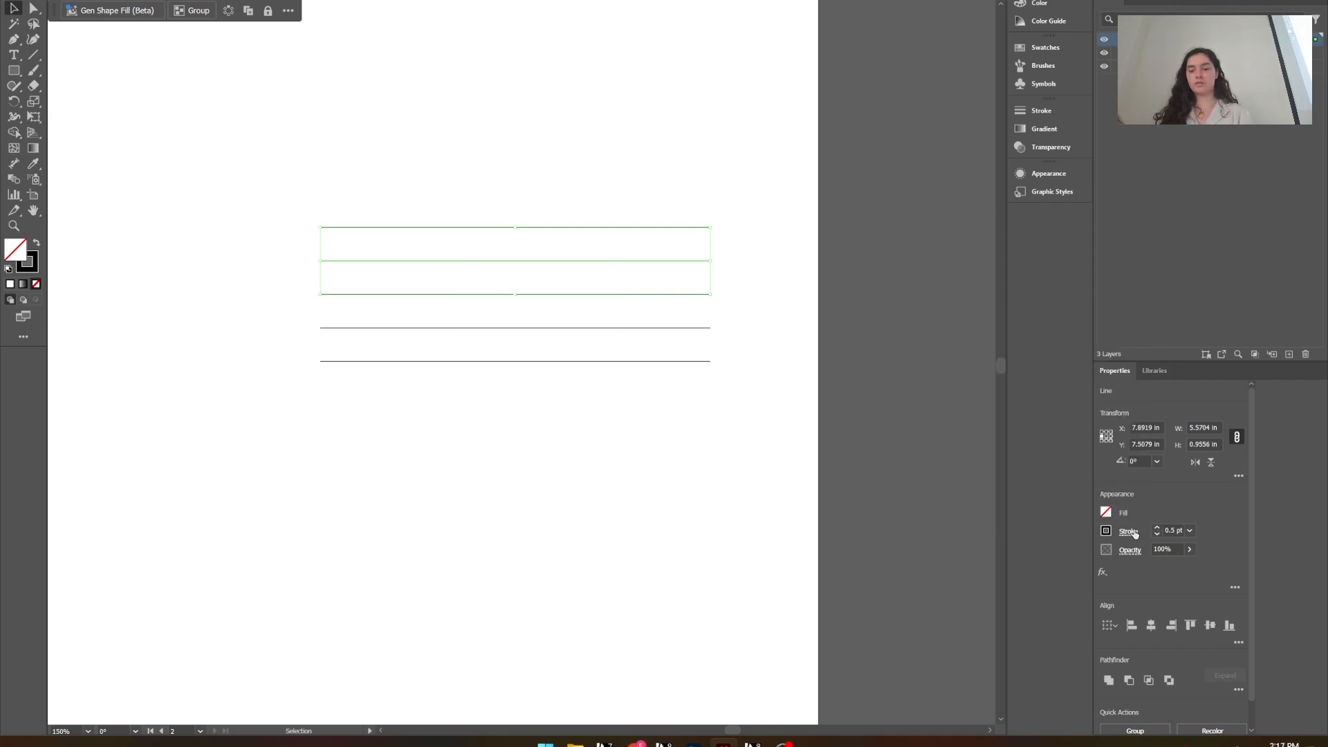
{"action": "left_click", "coordinate": [1129, 533]}
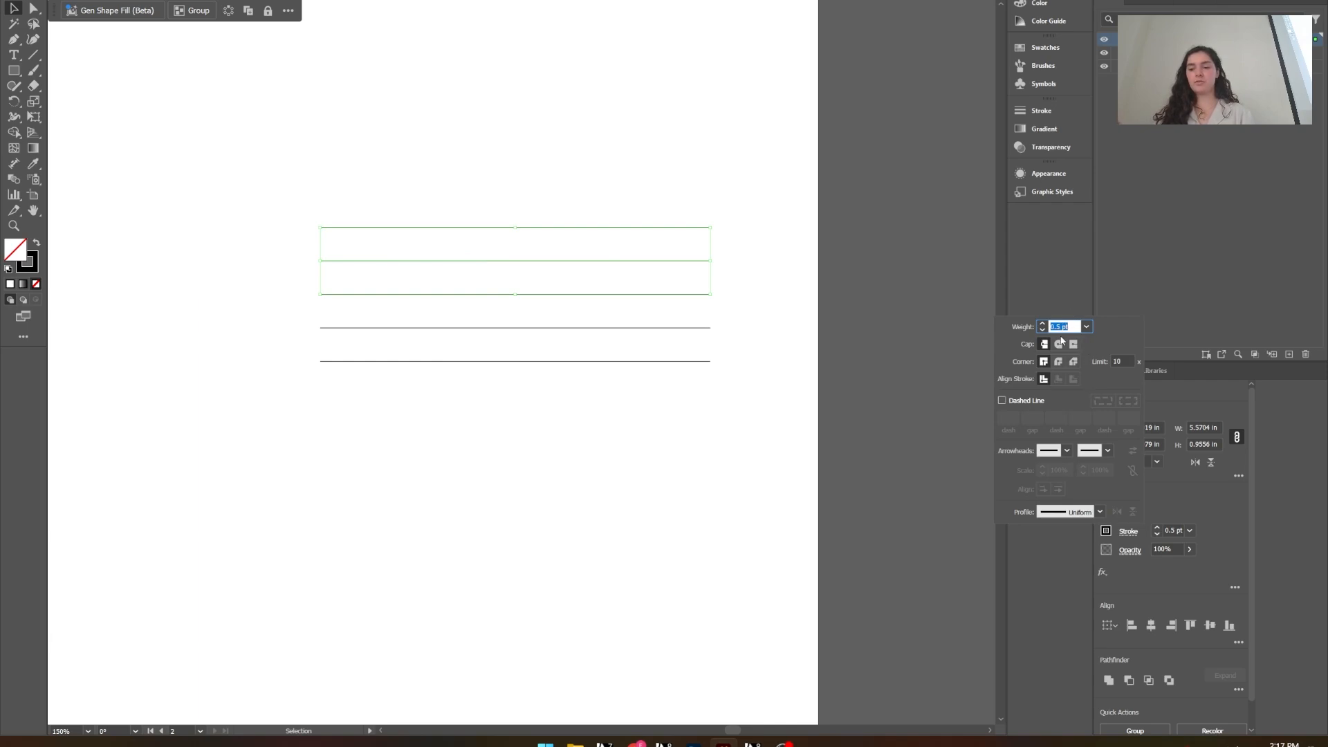
{"action": "left_click", "coordinate": [1025, 401]}
{"action": "left_click", "coordinate": [1024, 401]}
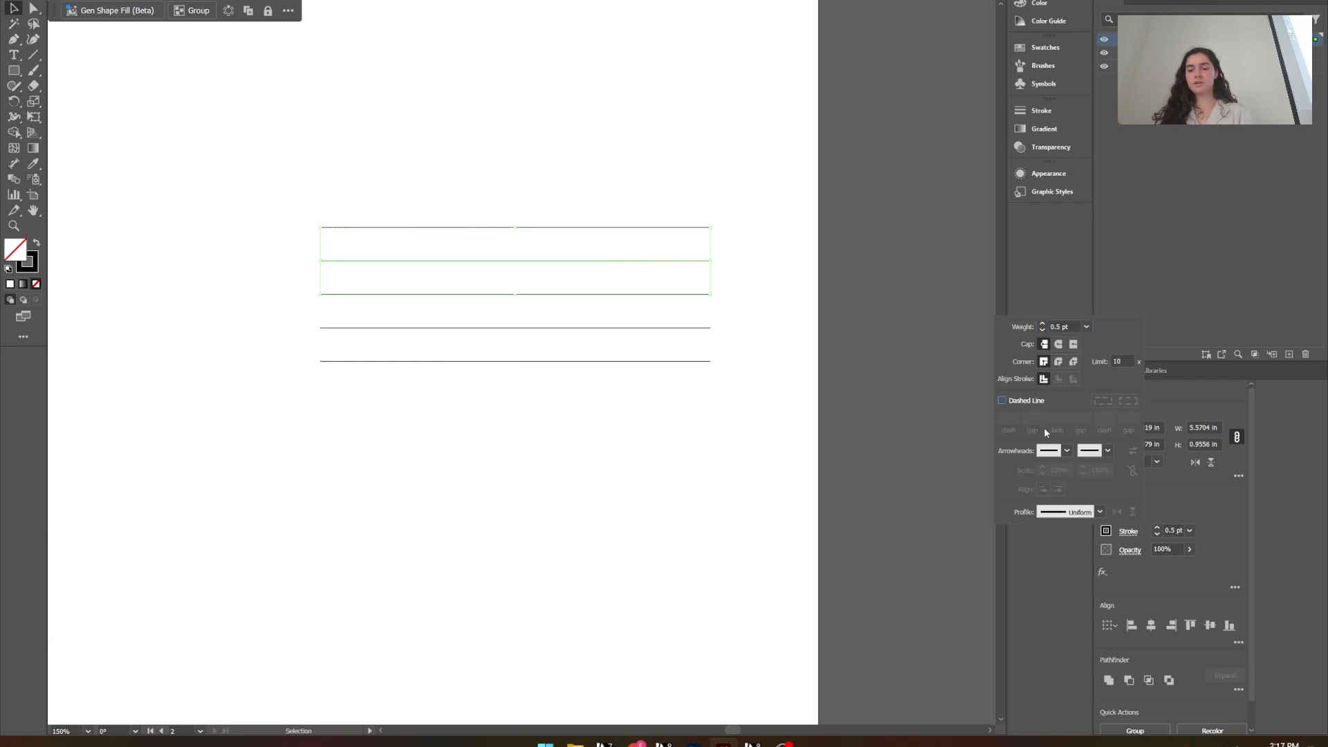
{"action": "left_click", "coordinate": [1065, 451]}
{"action": "left_click", "coordinate": [993, 514]}
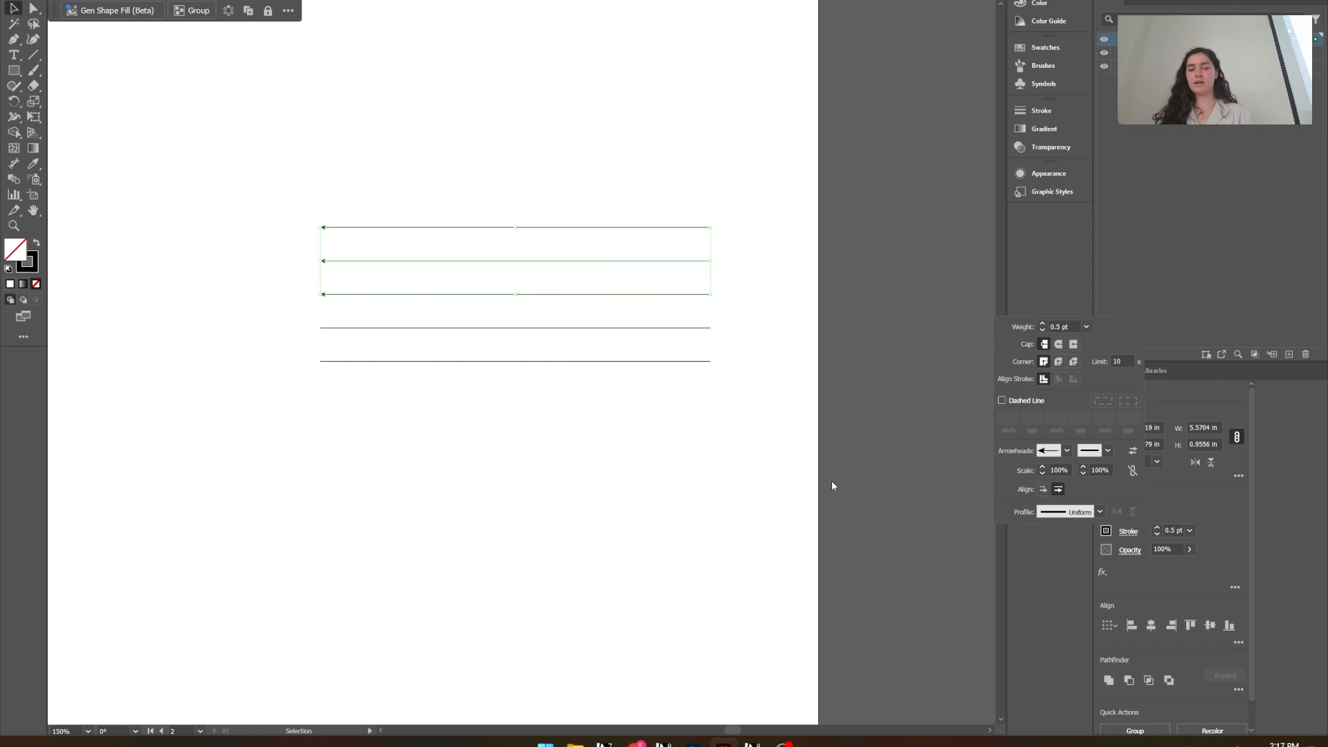
{"action": "left_click", "coordinate": [516, 445]}
Step: Try a different start arrowhead on the second line of the stack
{"action": "scroll", "coordinate": [579, 228], "scroll_direction": "up", "scroll_amount": 1}
{"action": "scroll", "coordinate": [580, 231], "scroll_direction": "up", "scroll_amount": 1}
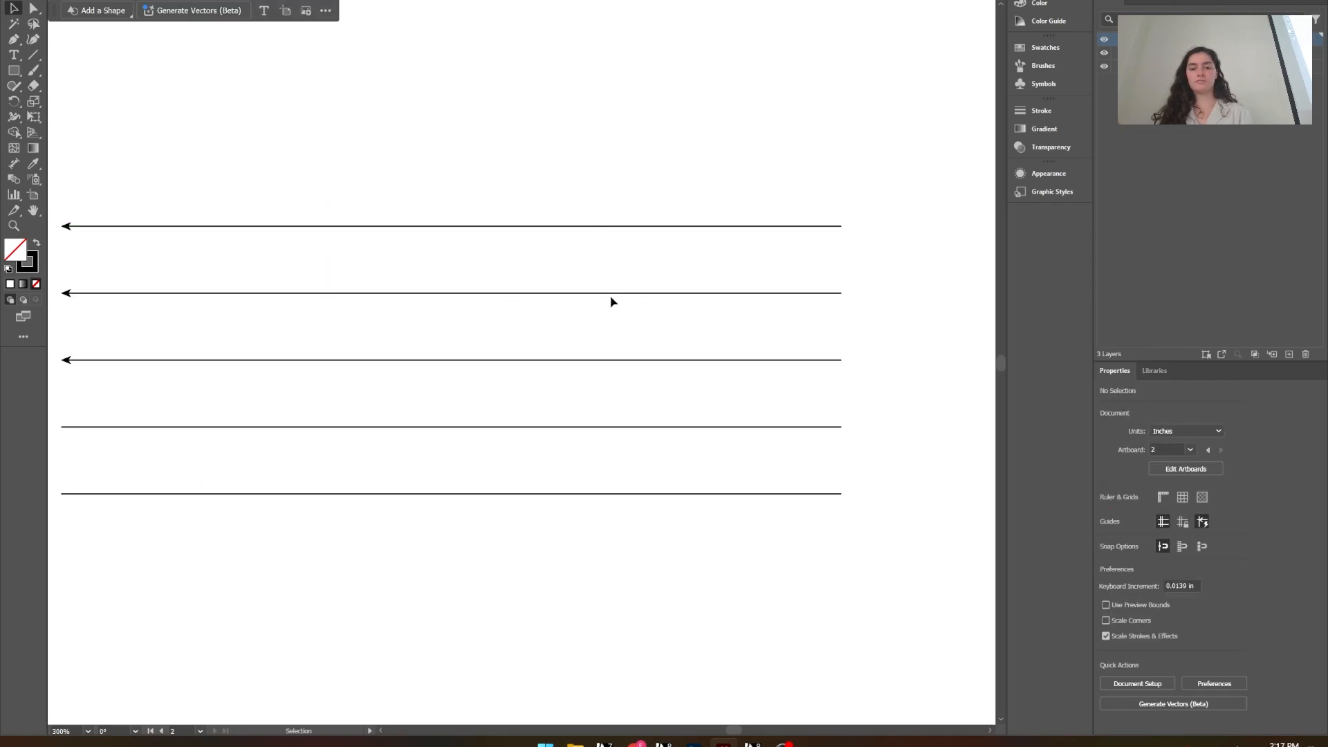
{"action": "scroll", "coordinate": [610, 300], "scroll_direction": "down", "scroll_amount": 1}
{"action": "left_click_drag", "start_coordinate": [618, 163], "coordinate": [564, 340]}
{"action": "left_click_drag", "start_coordinate": [538, 256], "coordinate": [570, 288]}
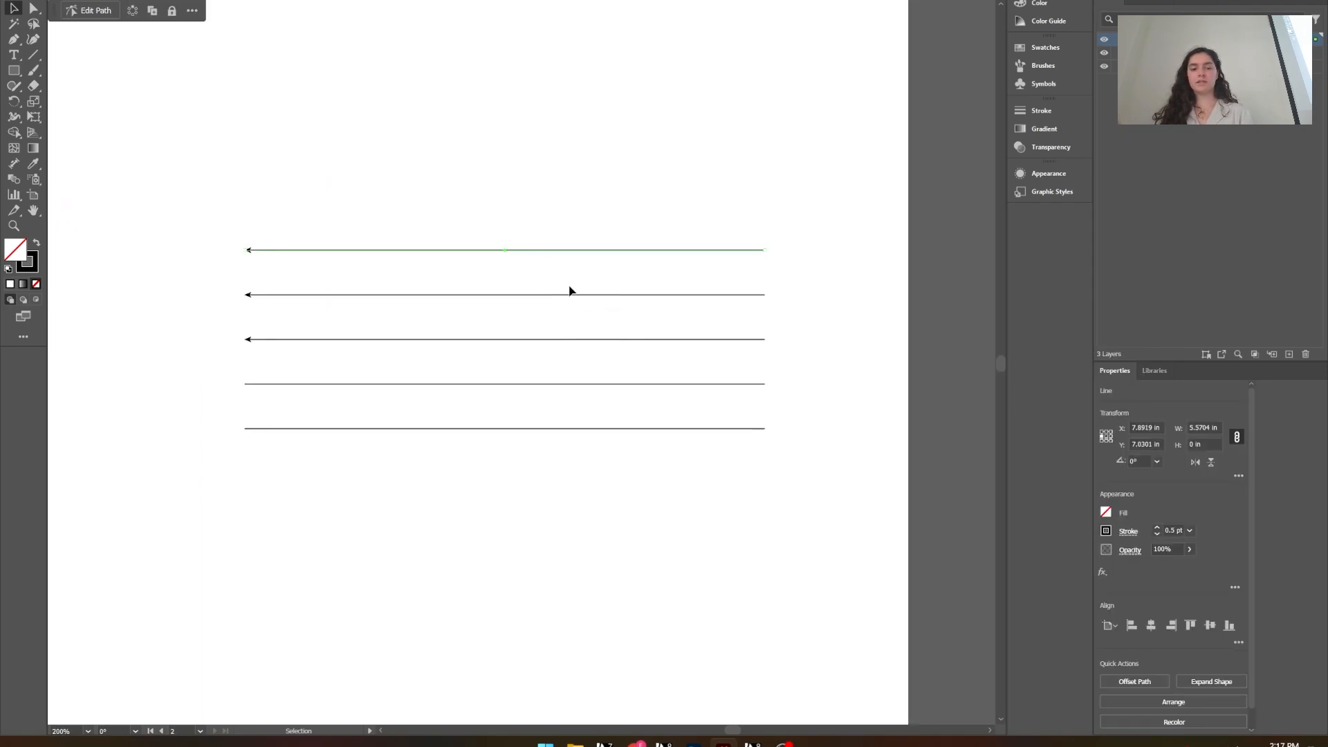
{"action": "left_click", "coordinate": [546, 275]}
{"action": "left_click", "coordinate": [517, 294]}
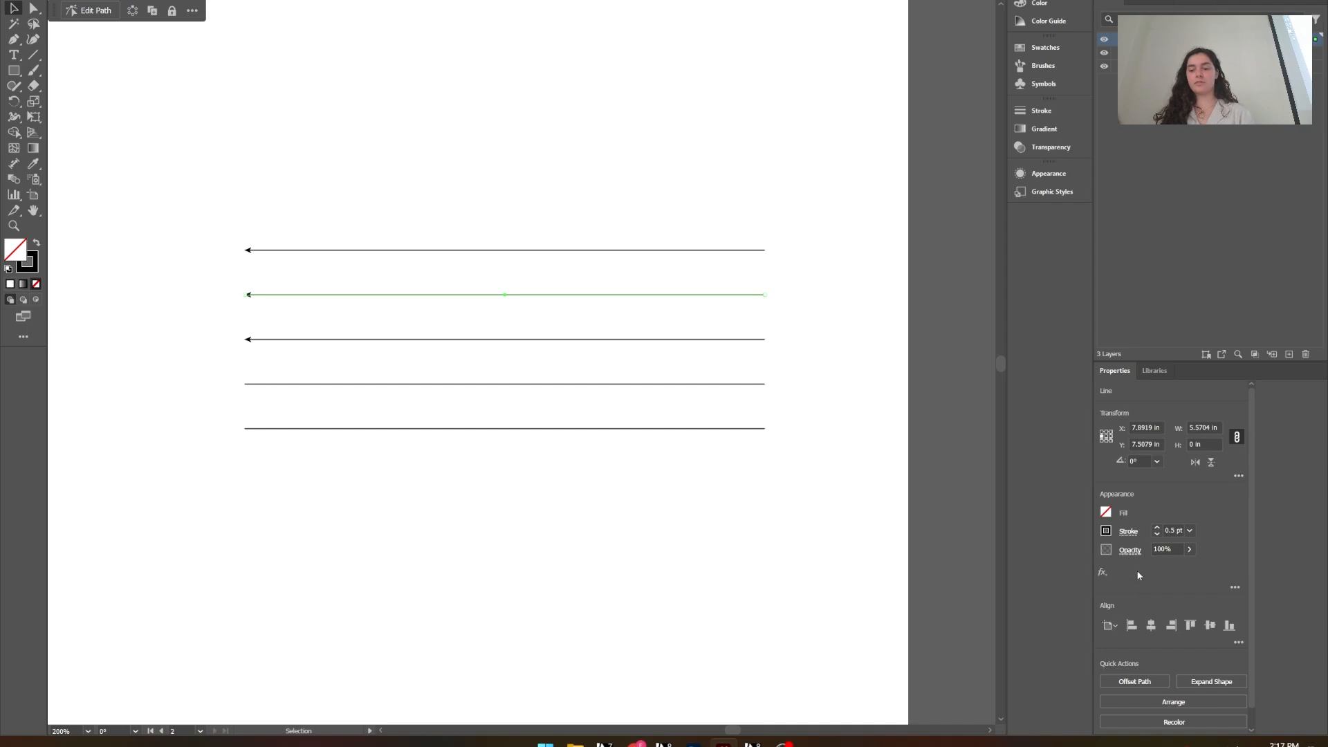
{"action": "left_click", "coordinate": [1126, 531]}
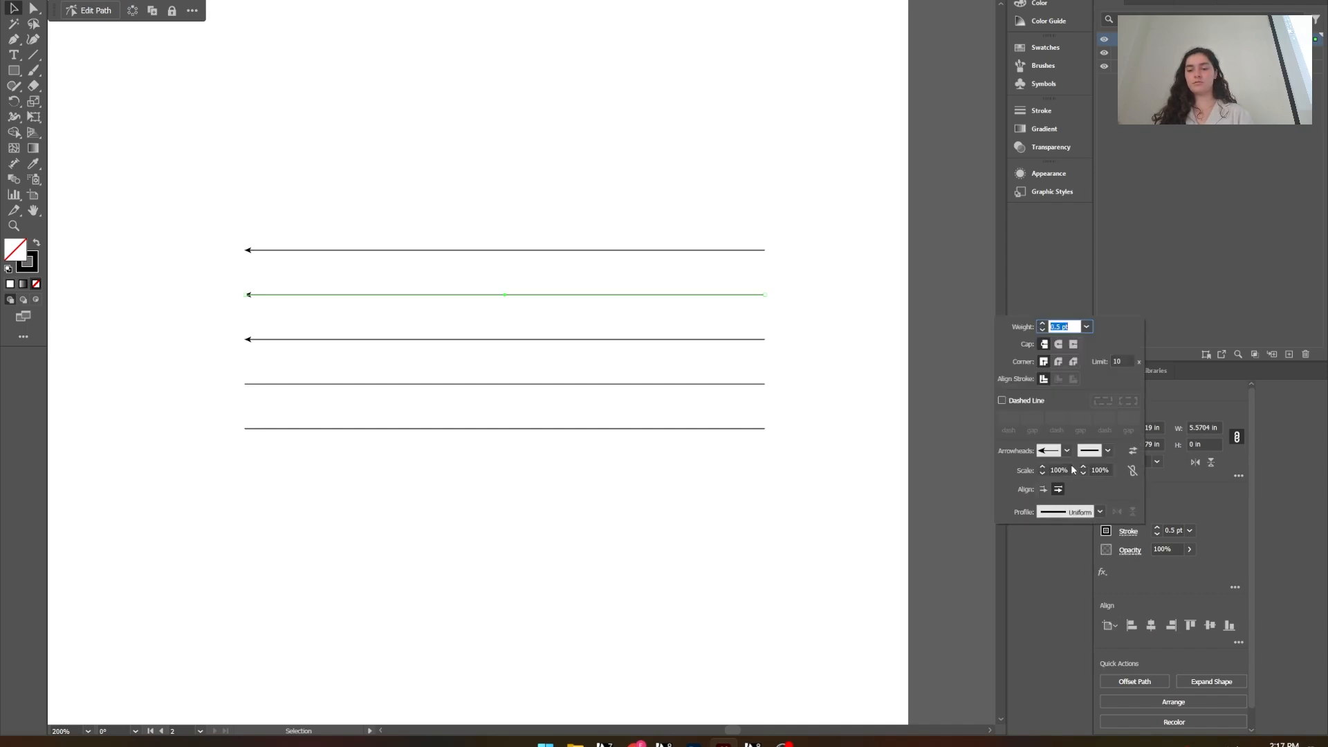
{"action": "left_click", "coordinate": [1066, 450]}
{"action": "scroll", "coordinate": [1017, 530], "scroll_direction": "up", "scroll_amount": 5}
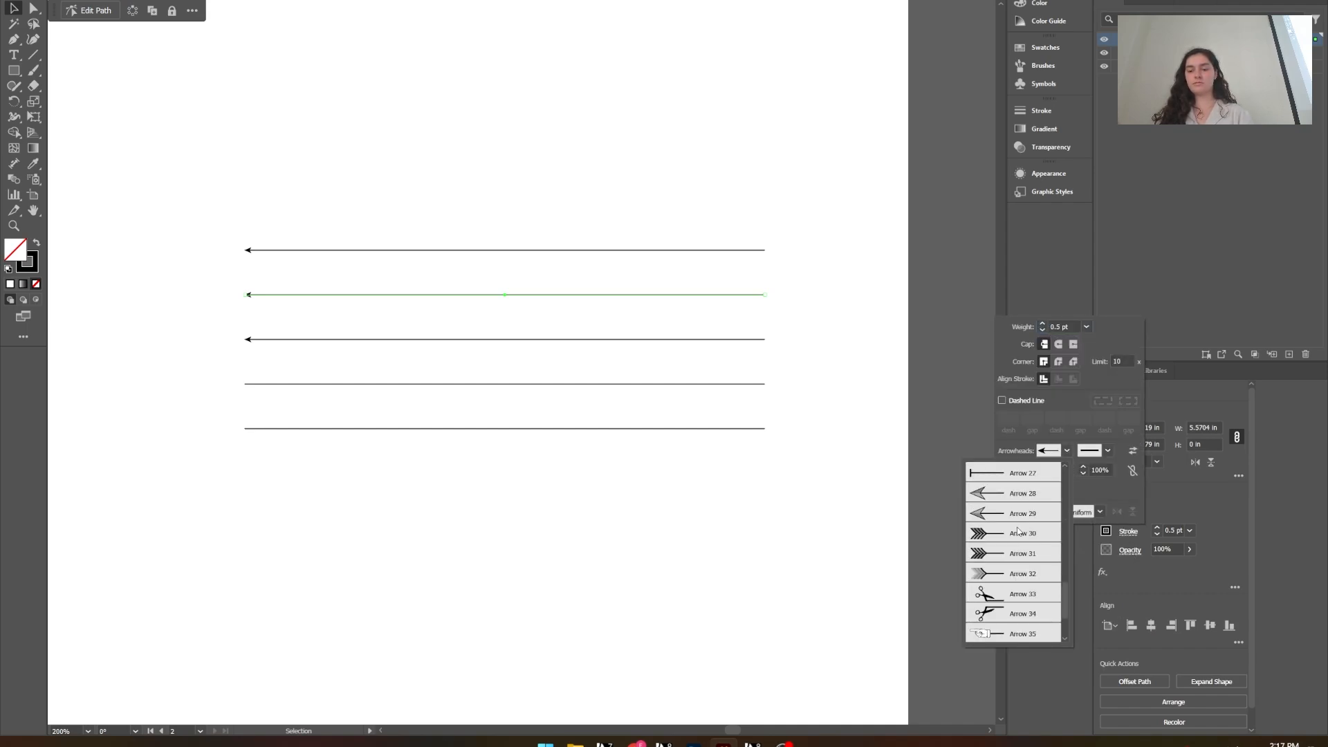
{"action": "left_click", "coordinate": [1017, 537]}
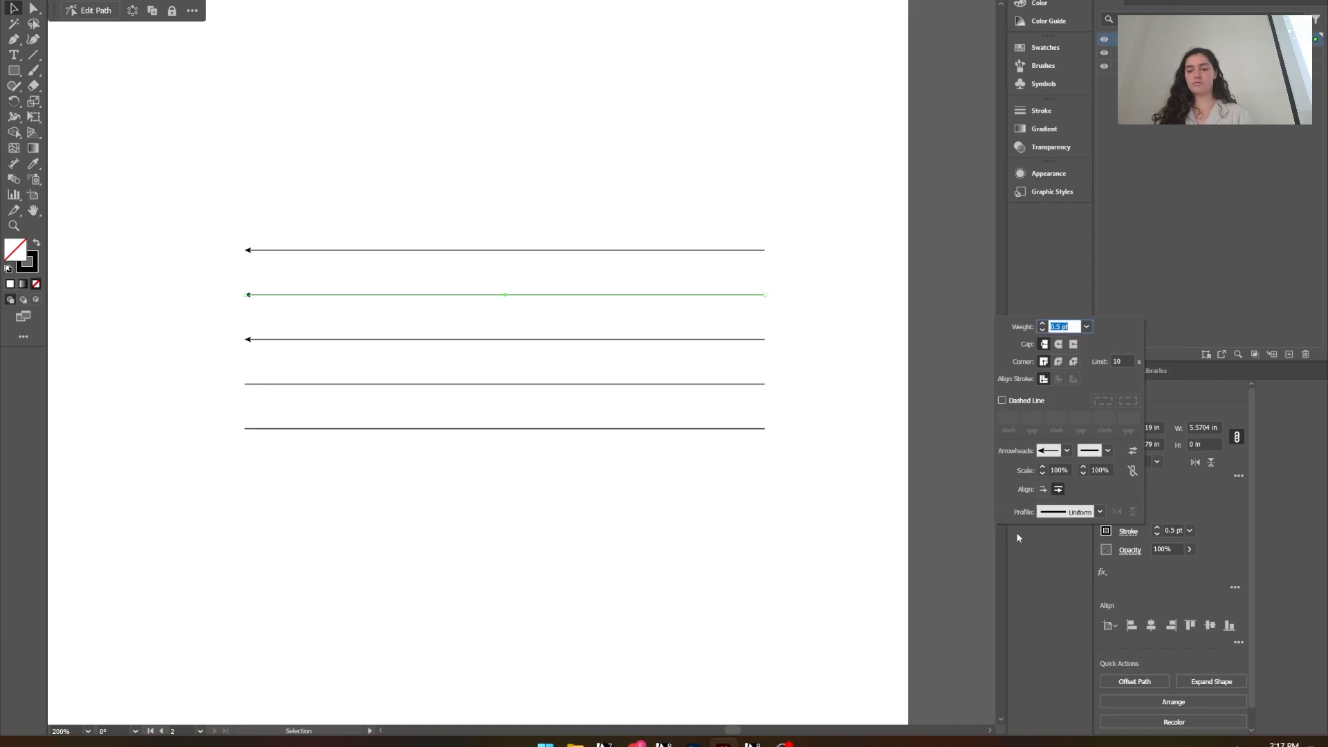
{"action": "left_click", "coordinate": [856, 529]}
{"action": "left_click", "coordinate": [187, 280]}
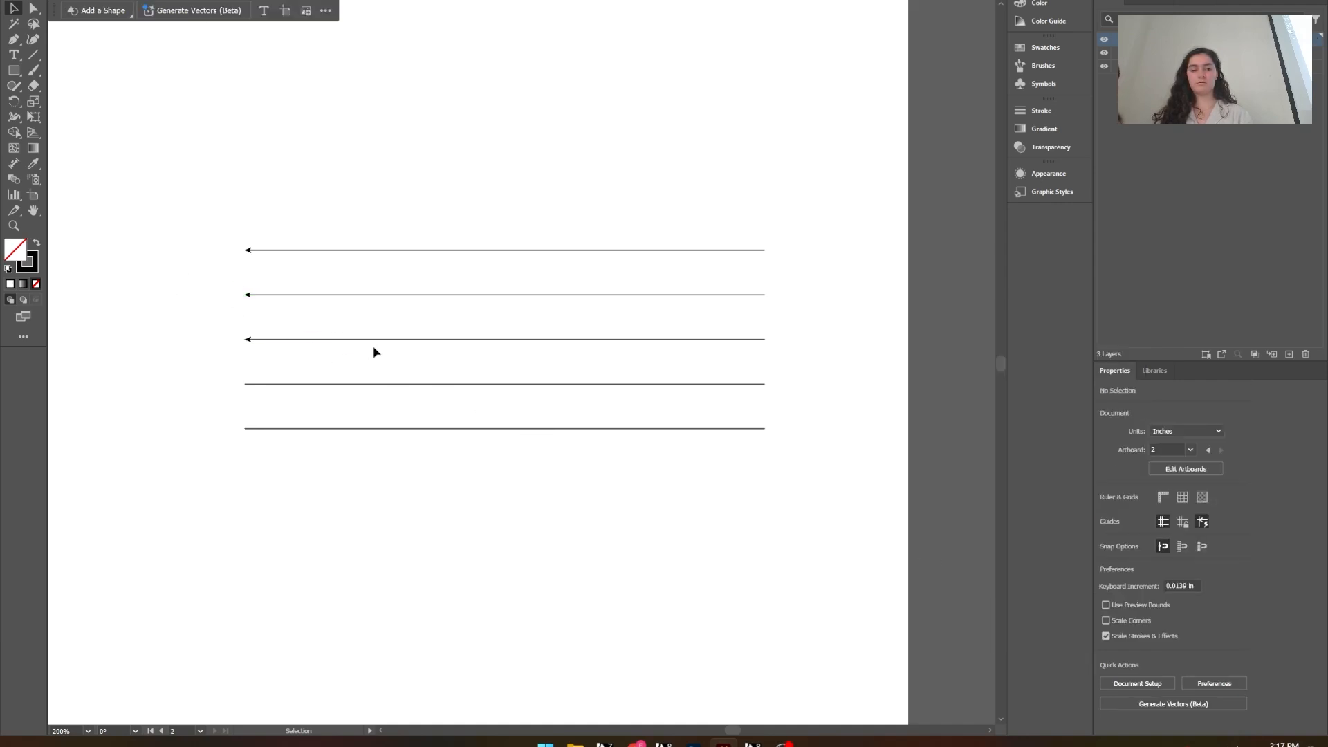
Step: Set the second line's start arrowhead to the narrow solid Arrow 9
{"action": "scroll", "coordinate": [267, 296], "scroll_direction": "up", "scroll_amount": 3}
{"action": "left_click_drag", "start_coordinate": [291, 211], "coordinate": [260, 312]}
{"action": "left_click", "coordinate": [1128, 531]}
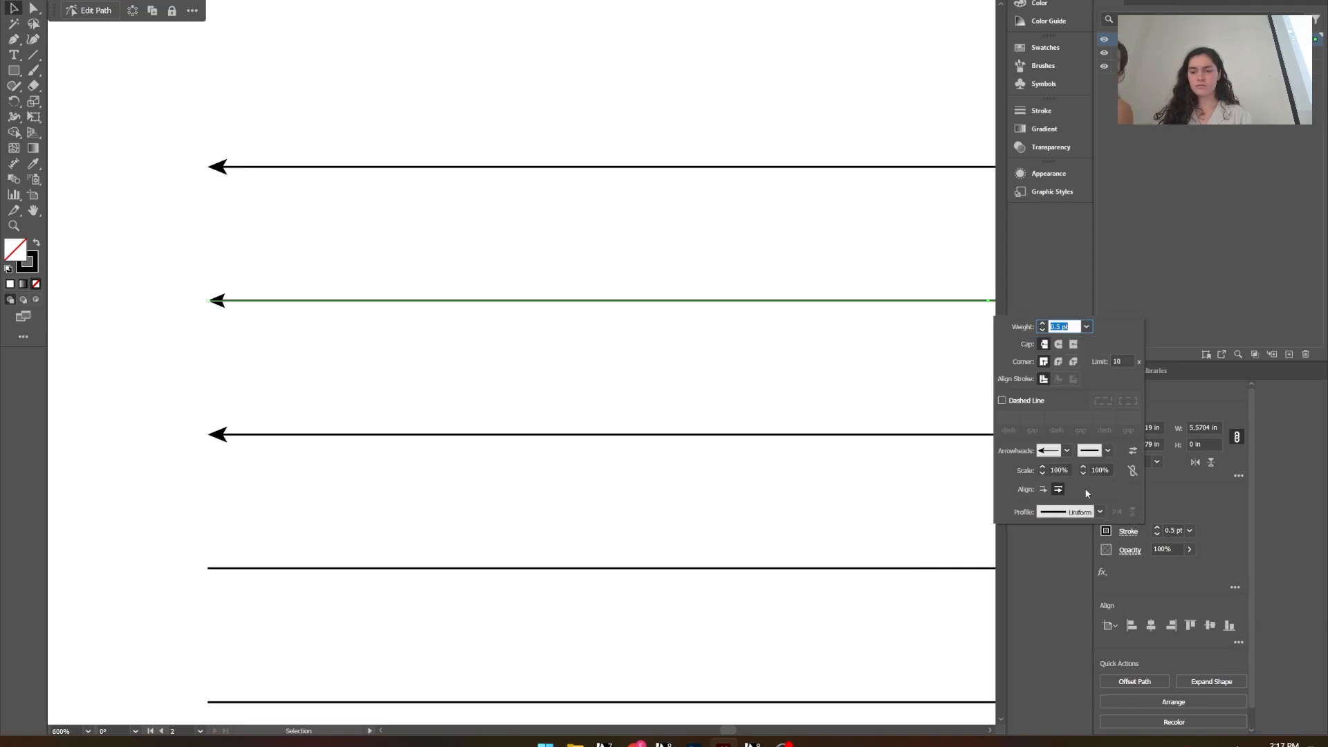
{"action": "left_click", "coordinate": [1066, 451]}
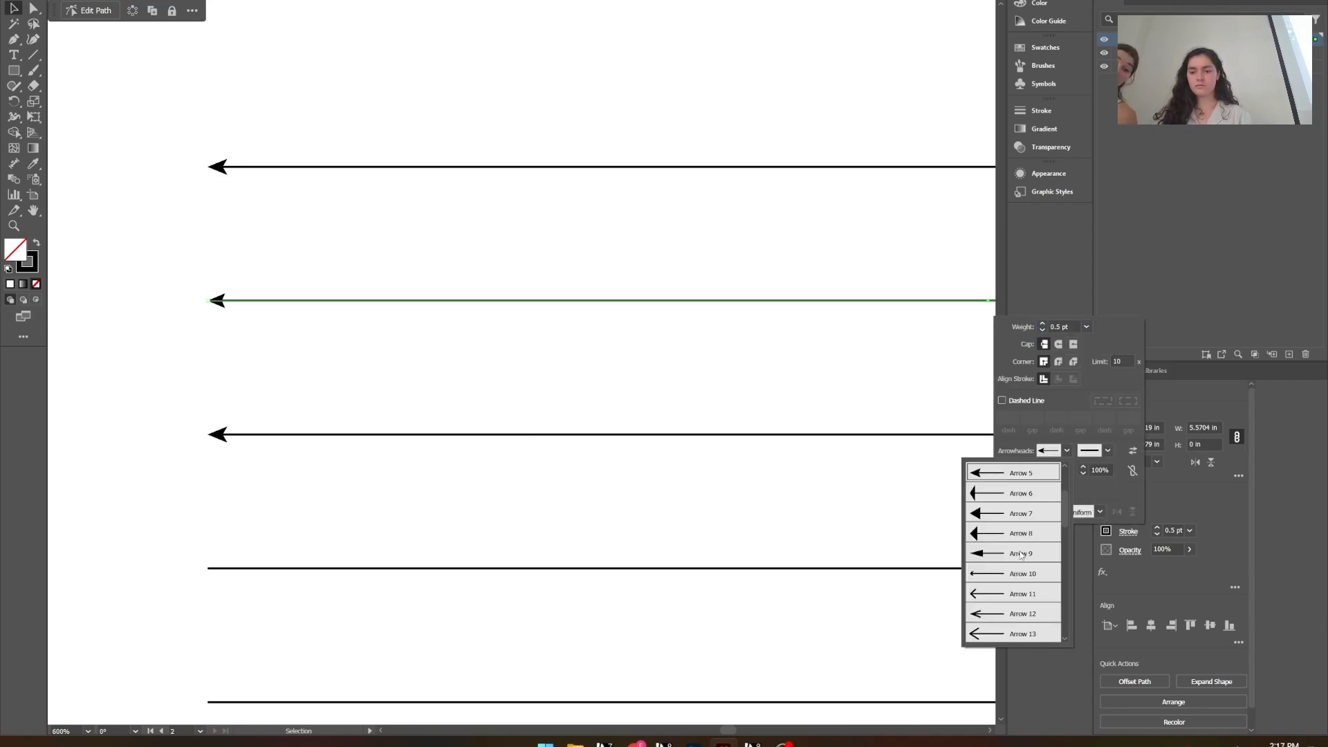
{"action": "left_click", "coordinate": [983, 554]}
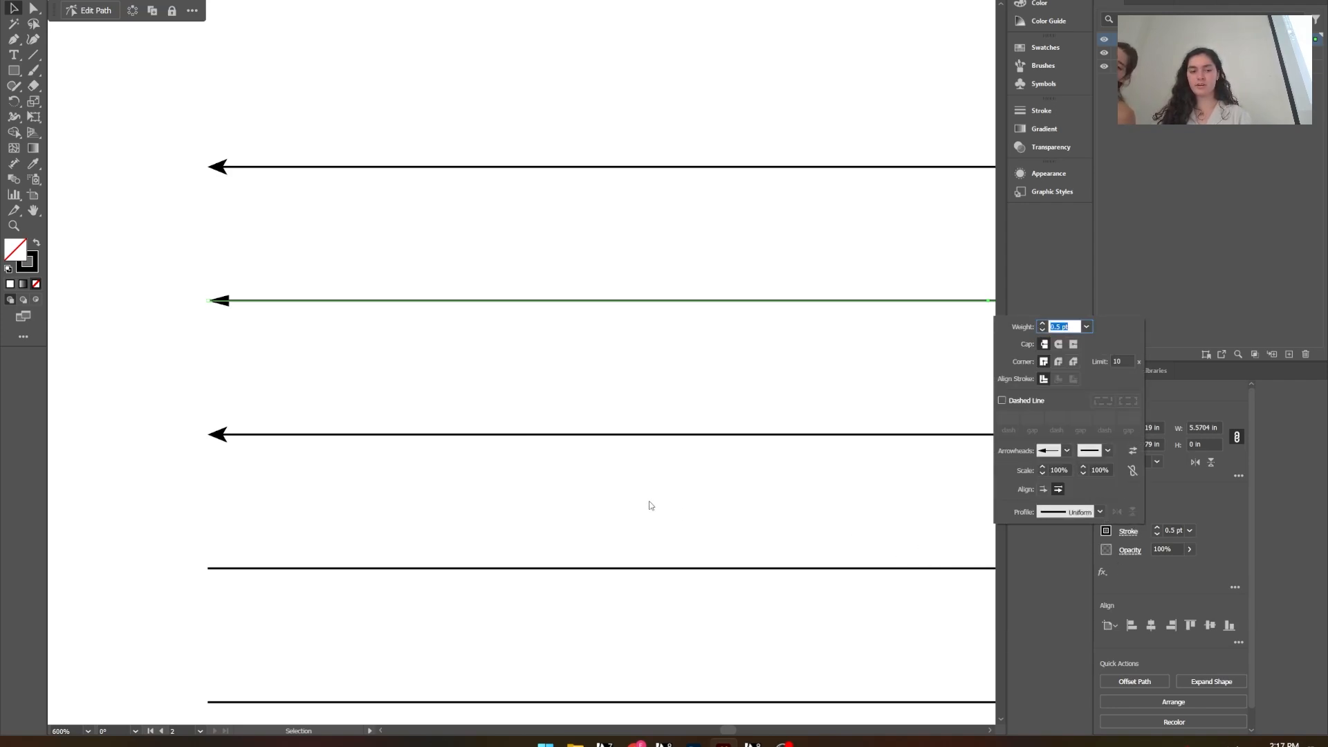
{"action": "left_click", "coordinate": [1067, 451]}
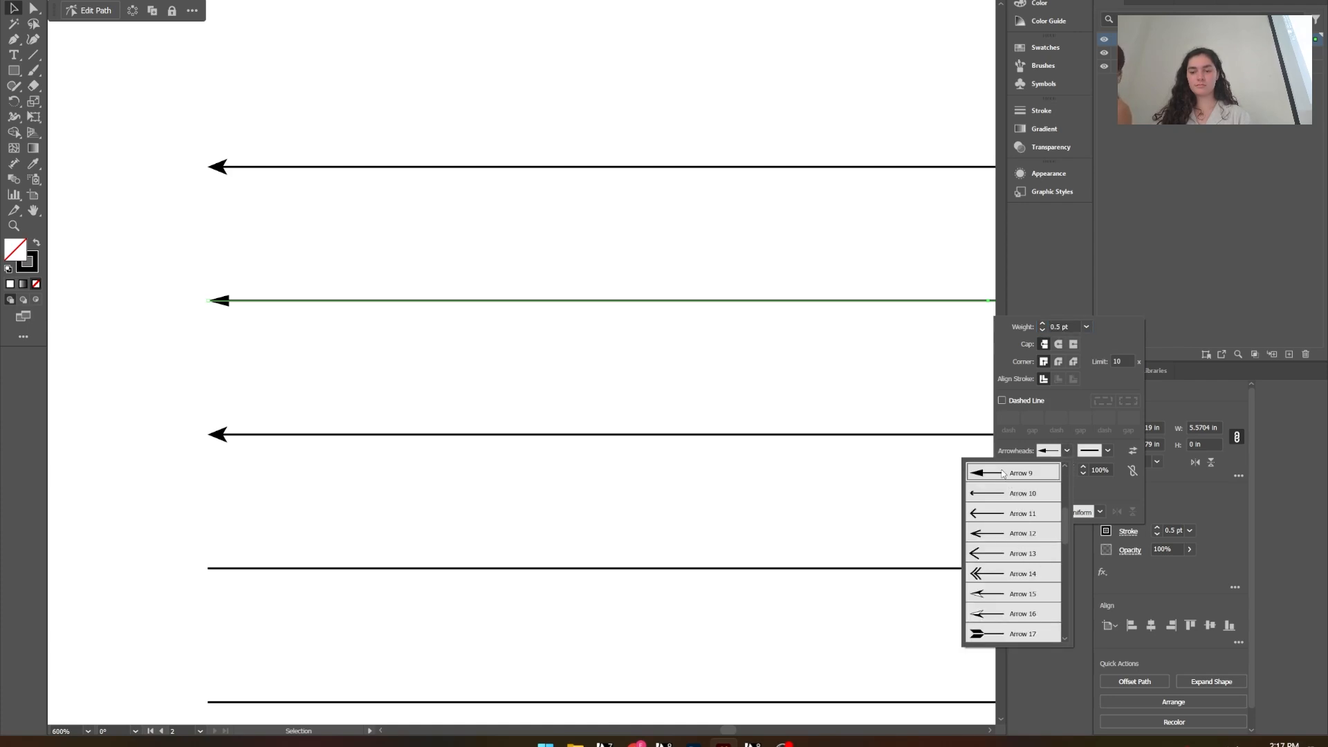
{"action": "left_click", "coordinate": [639, 441]}
Step: Set the third line's start arrowhead to the solid dot, Arrow 21
{"action": "left_click", "coordinate": [346, 391]}
{"action": "left_click", "coordinate": [424, 434]}
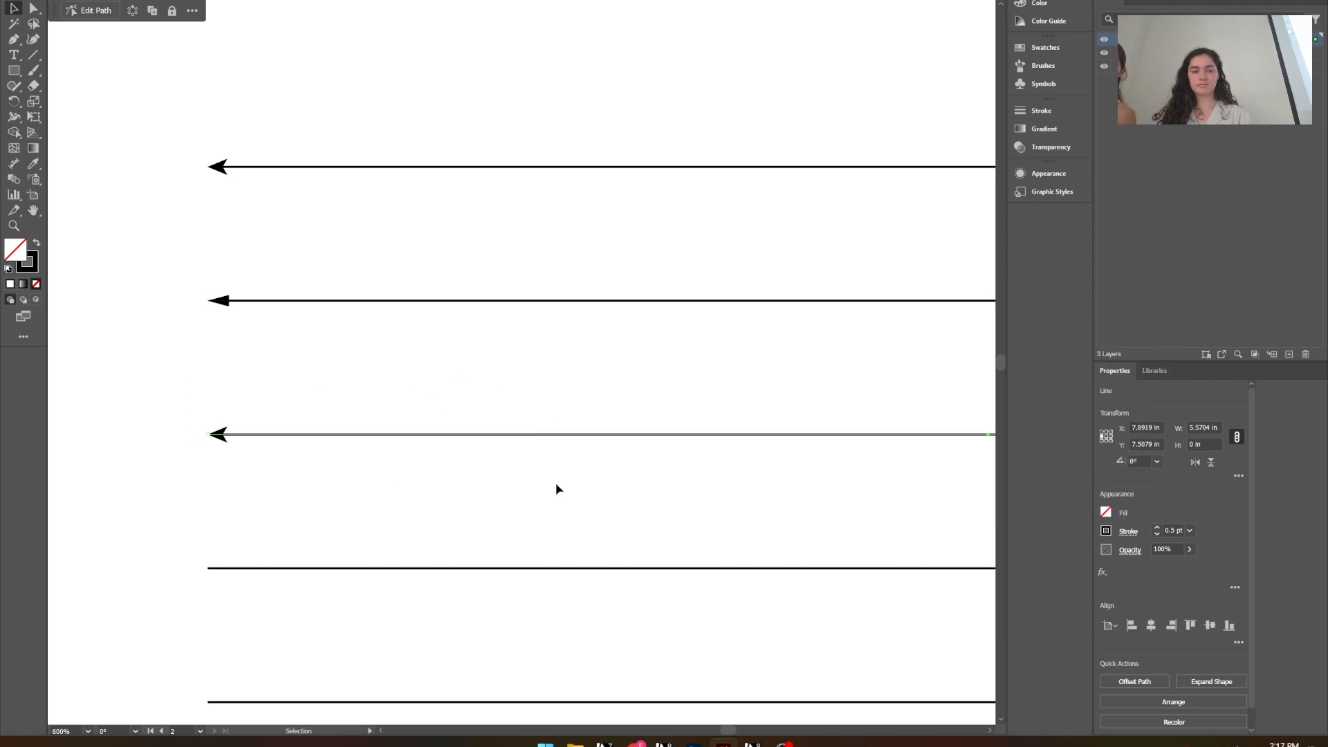
{"action": "left_click", "coordinate": [1127, 532]}
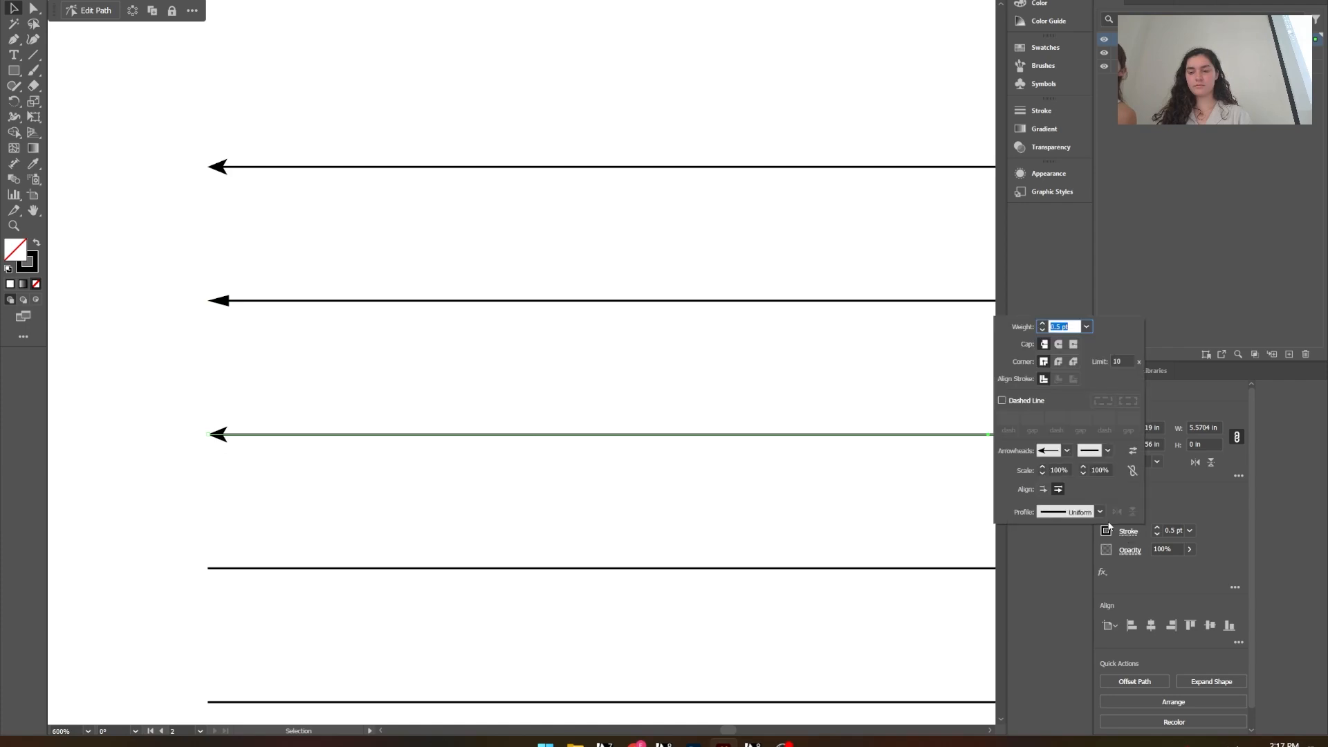
{"action": "left_click", "coordinate": [1067, 451]}
{"action": "scroll", "coordinate": [983, 558], "scroll_direction": "down", "scroll_amount": 1}
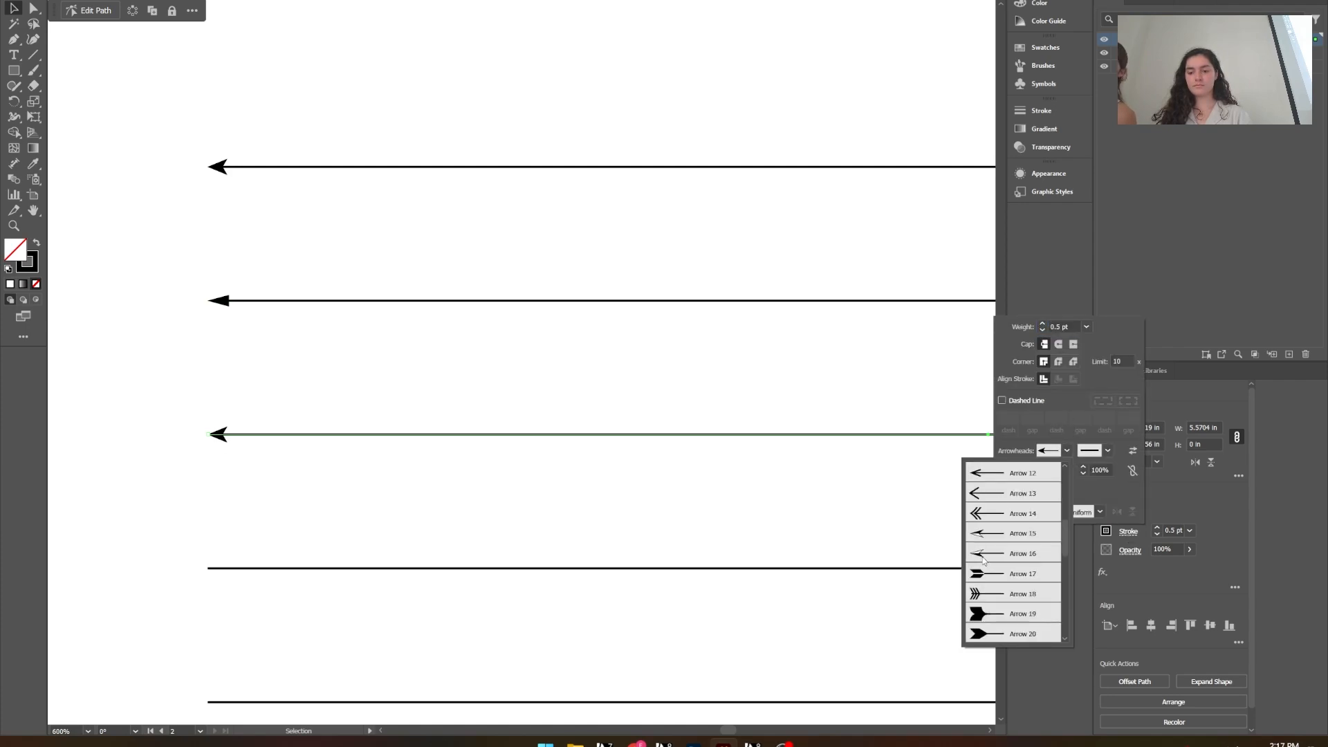
{"action": "scroll", "coordinate": [989, 577], "scroll_direction": "down", "scroll_amount": 2}
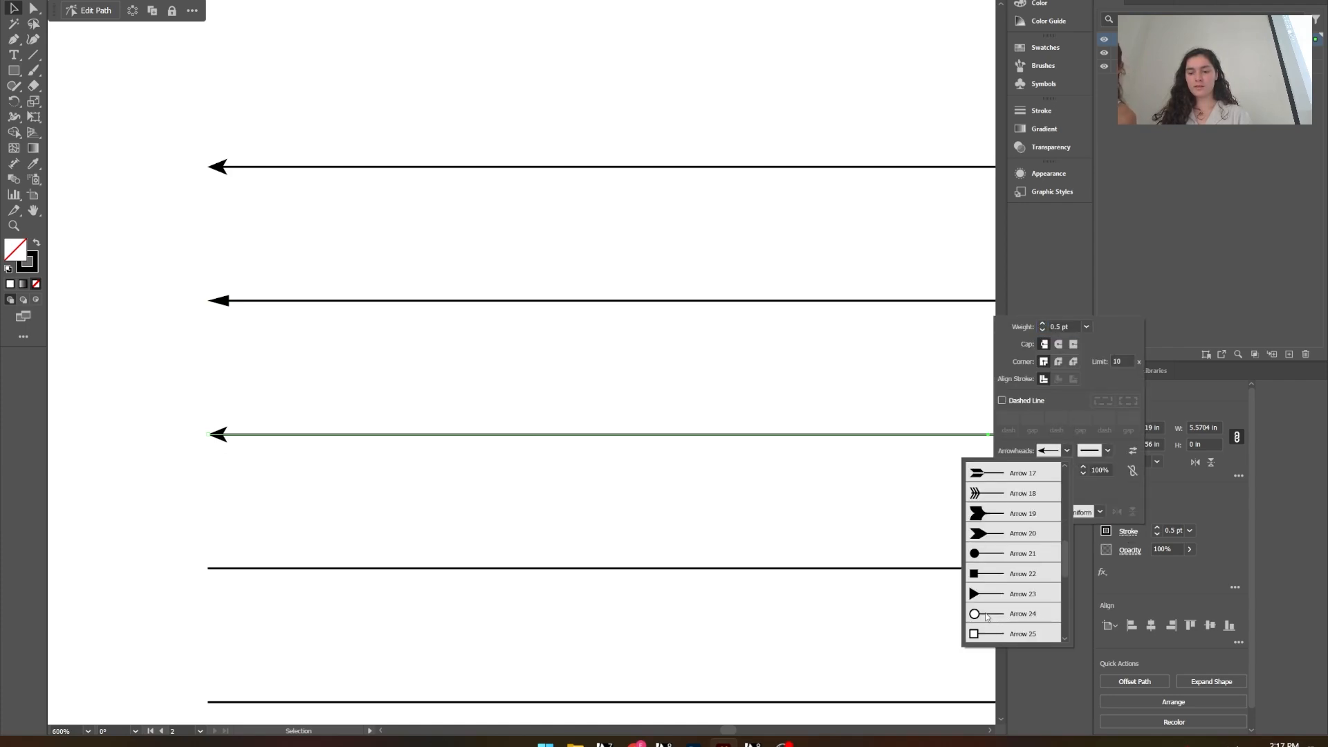
{"action": "left_click", "coordinate": [980, 558]}
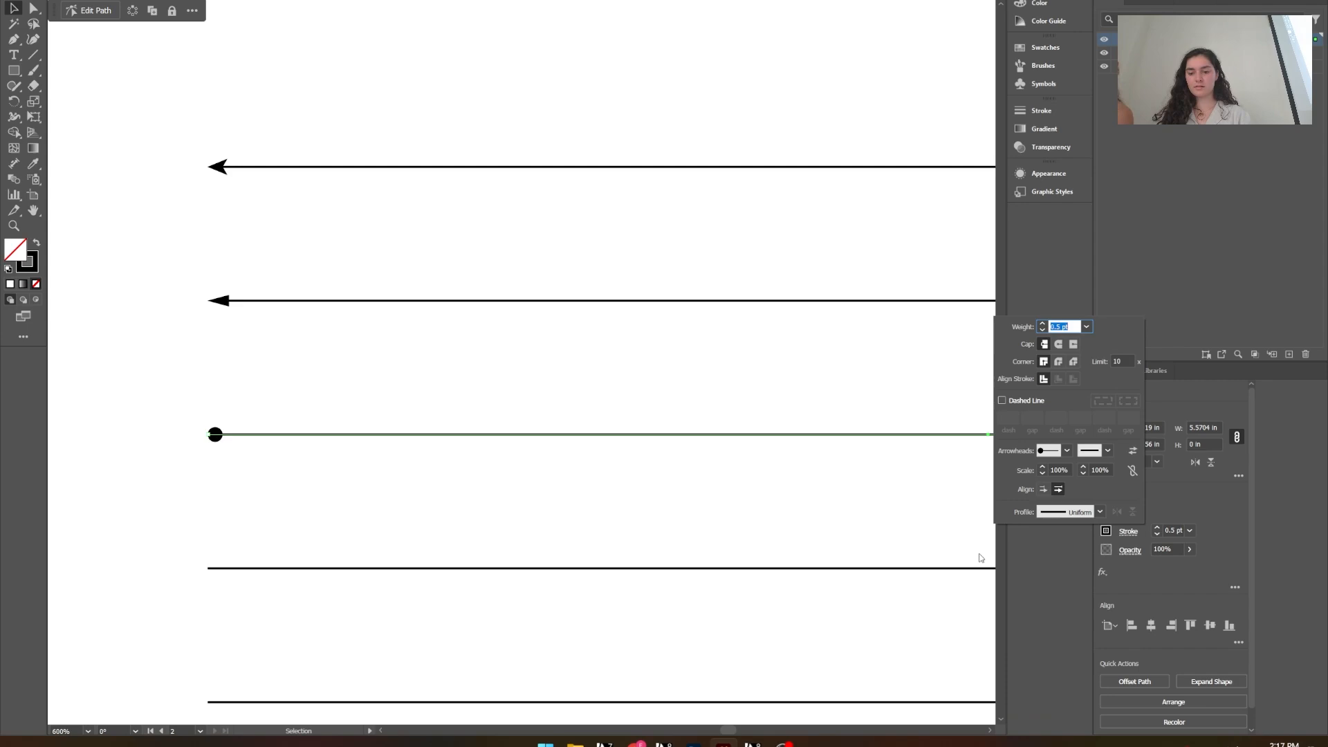
{"action": "left_click", "coordinate": [269, 477]}
Step: Test heavier stroke weights up to 2 pt on the three arrow-tipped lines and settle on 0.75 pt
{"action": "scroll", "coordinate": [164, 442], "scroll_direction": "down", "scroll_amount": 3}
{"action": "left_click_drag", "start_coordinate": [420, 289], "coordinate": [348, 462]}
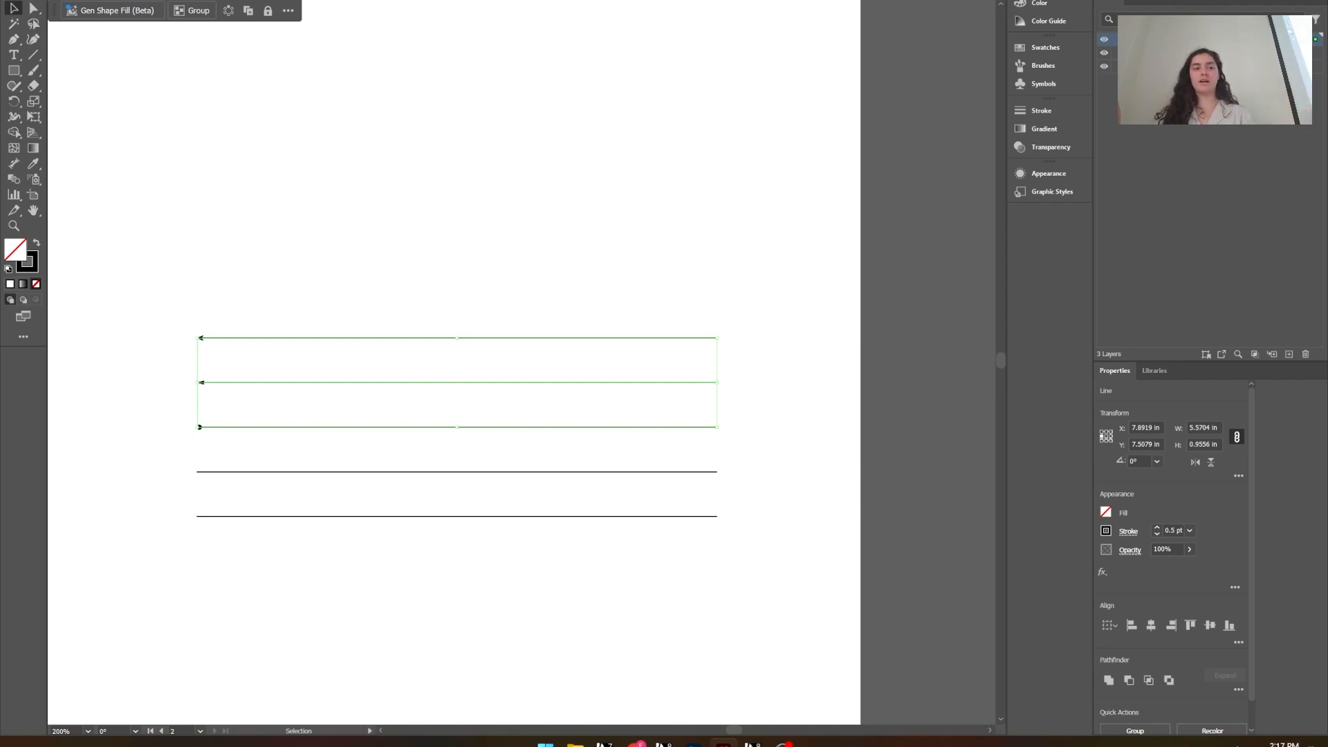
{"action": "key", "text": "Up"}
{"action": "key", "text": "Up"}
{"action": "key", "text": "Up"}
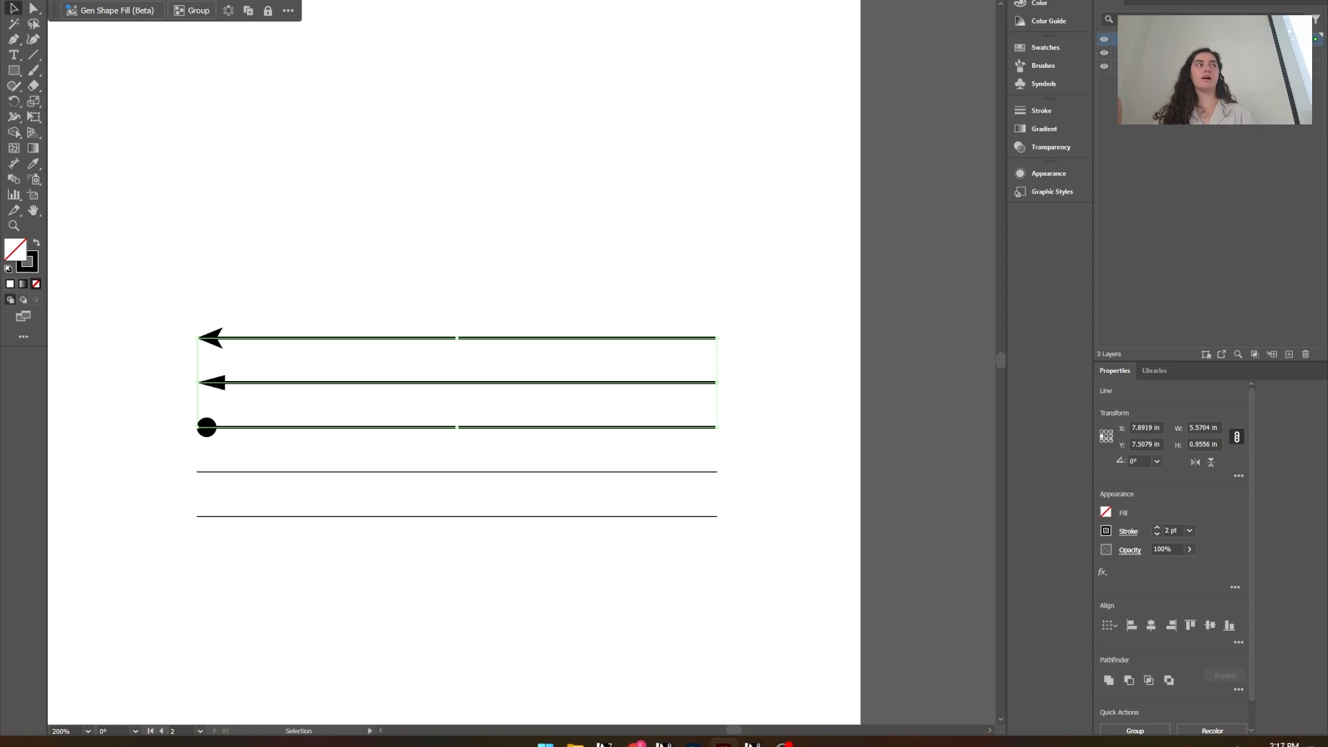
{"action": "key", "text": "Down"}
{"action": "key", "text": "Down"}
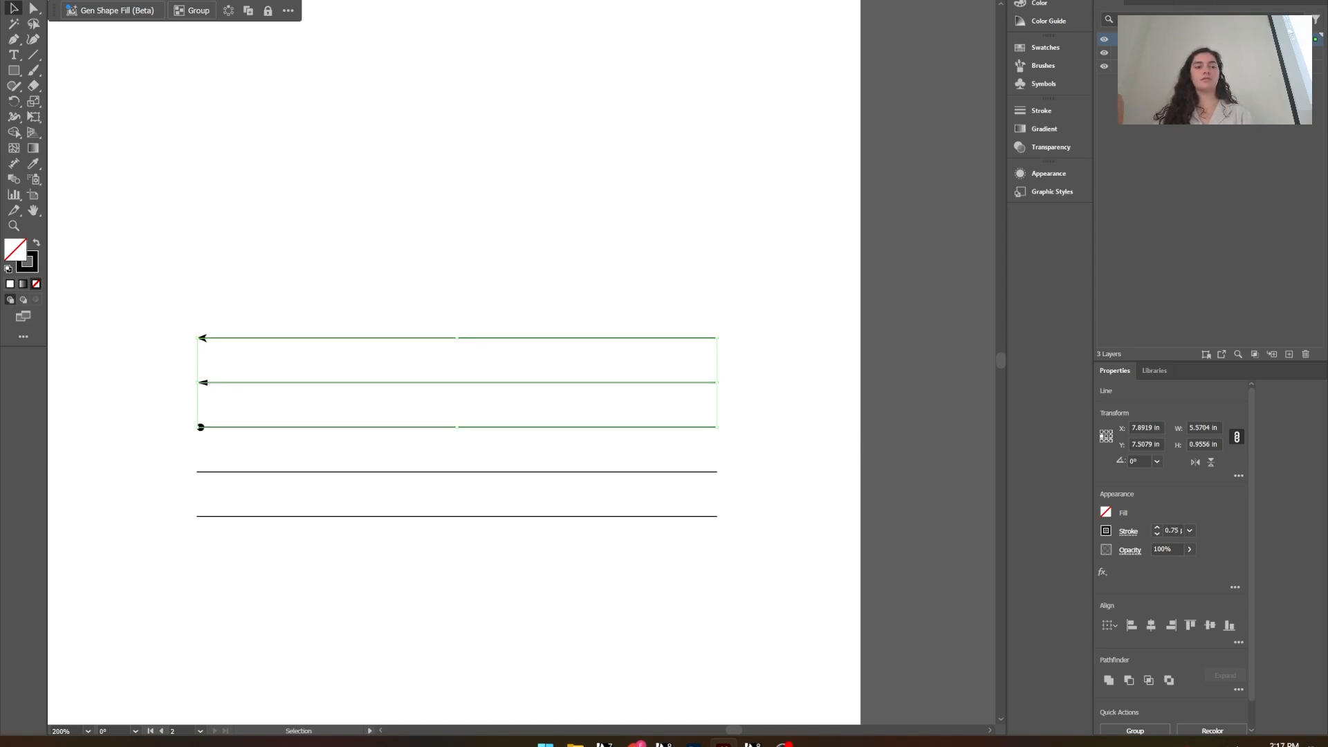
Step: Try a start arrowhead scale of 200% on the three arrow-tipped lines
{"action": "left_click", "coordinate": [749, 334]}
{"action": "left_click_drag", "start_coordinate": [719, 287], "coordinate": [569, 437]}
{"action": "left_click", "coordinate": [1128, 532]}
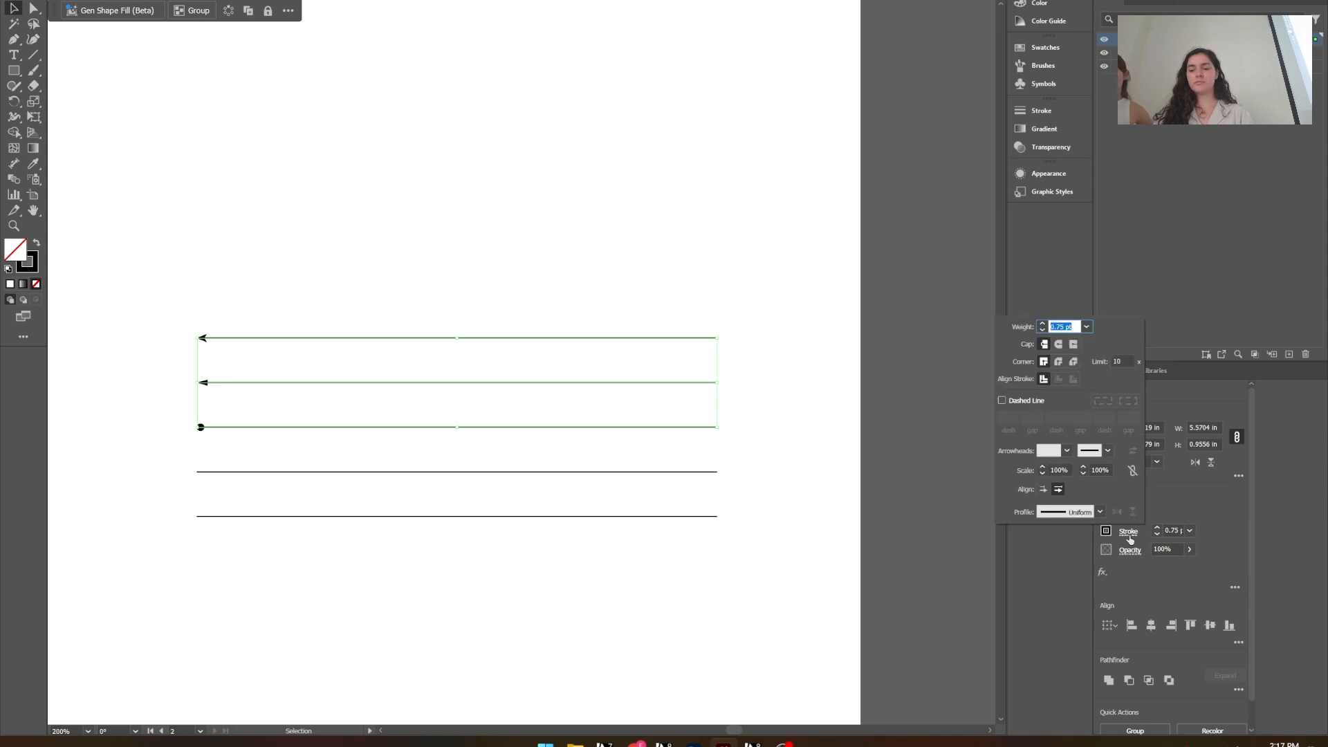
{"action": "left_click", "coordinate": [1055, 470]}
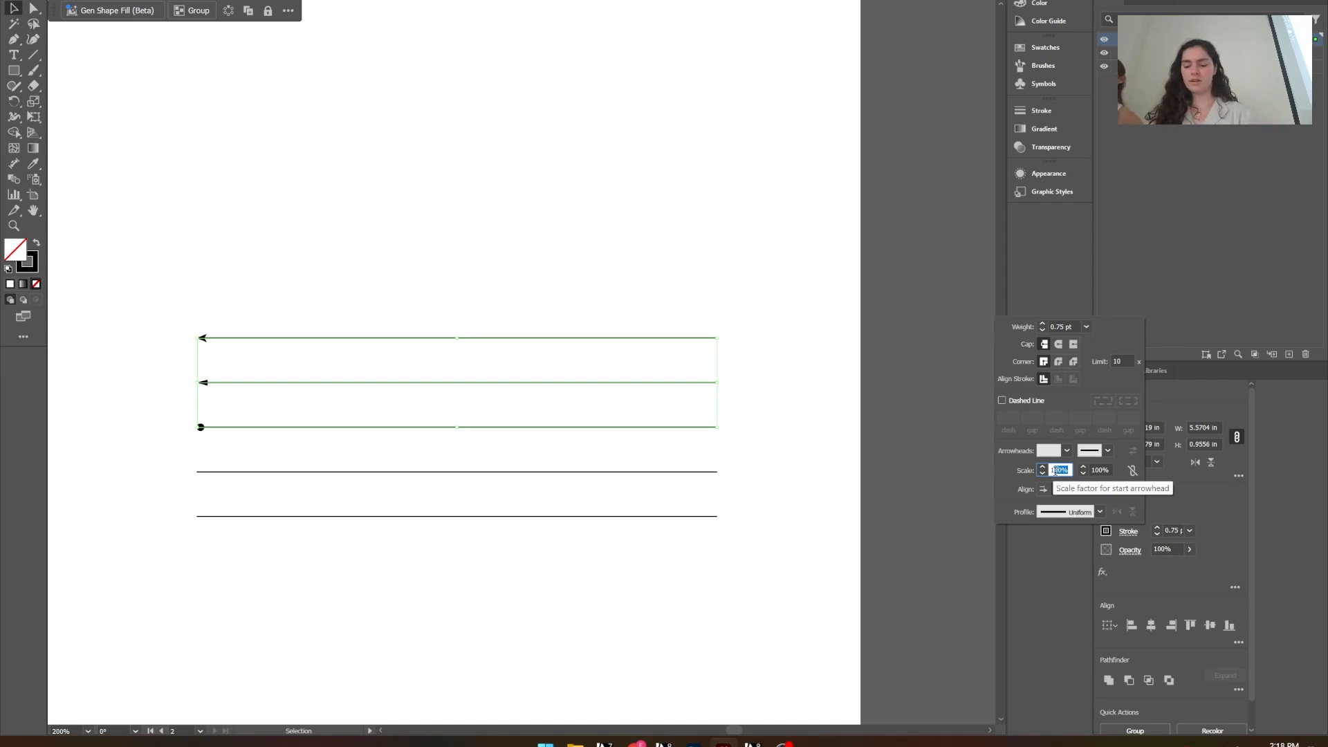
{"action": "type", "text": "200"}
{"action": "key", "text": "Return"}
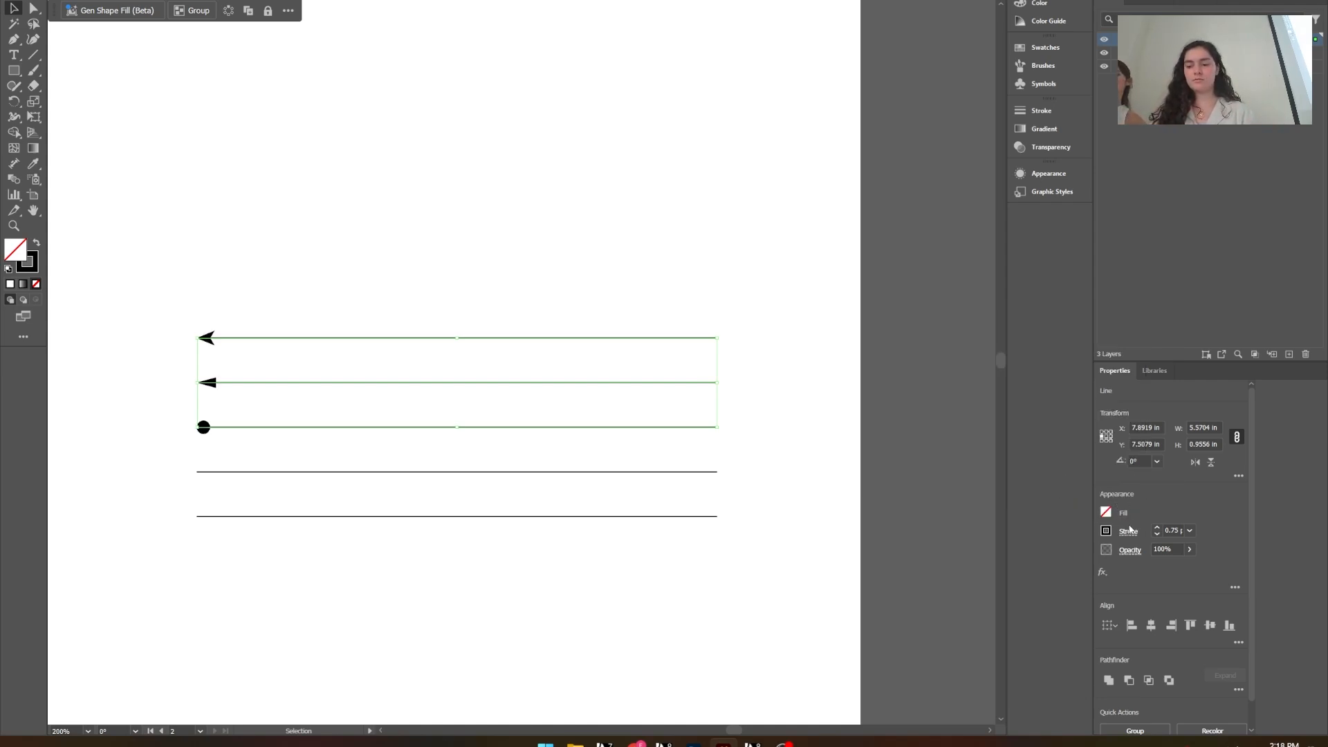
Step: Set the start arrowhead scale of the three arrow-tipped lines to 50%
{"action": "left_click", "coordinate": [1128, 531]}
{"action": "left_click", "coordinate": [1058, 470]}
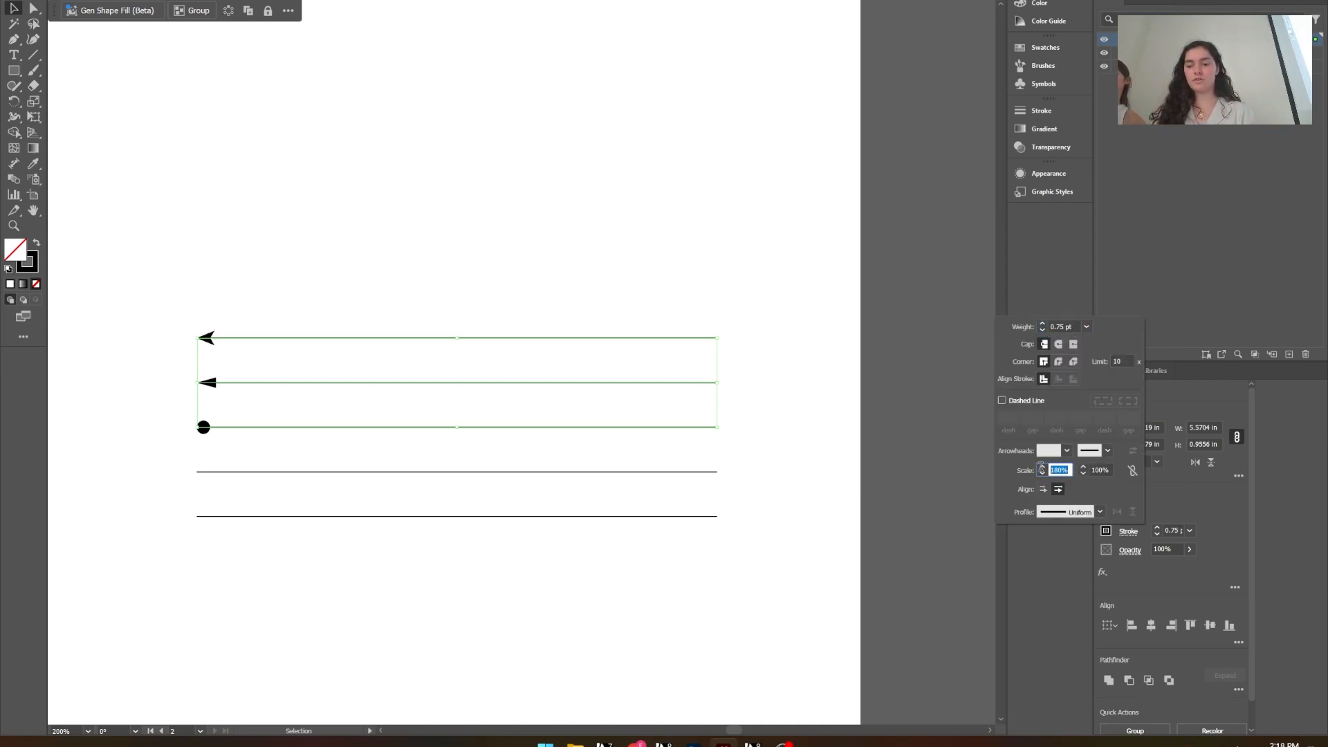
{"action": "type", "text": "50"}
{"action": "key", "text": "Return"}
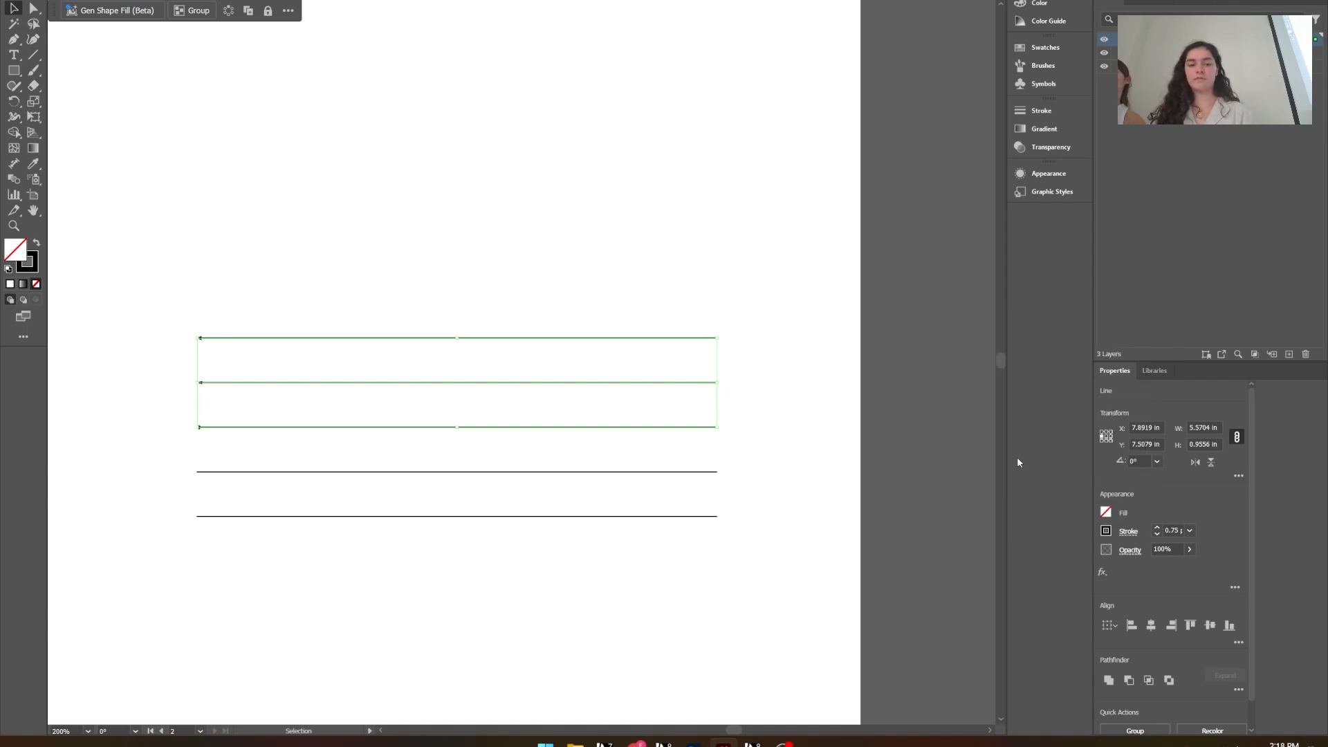
{"action": "left_click", "coordinate": [498, 281]}
Step: Make the fourth line dashed with a 10 pt dash and a 5 pt gap
{"action": "left_click_drag", "start_coordinate": [469, 456], "coordinate": [450, 512]}
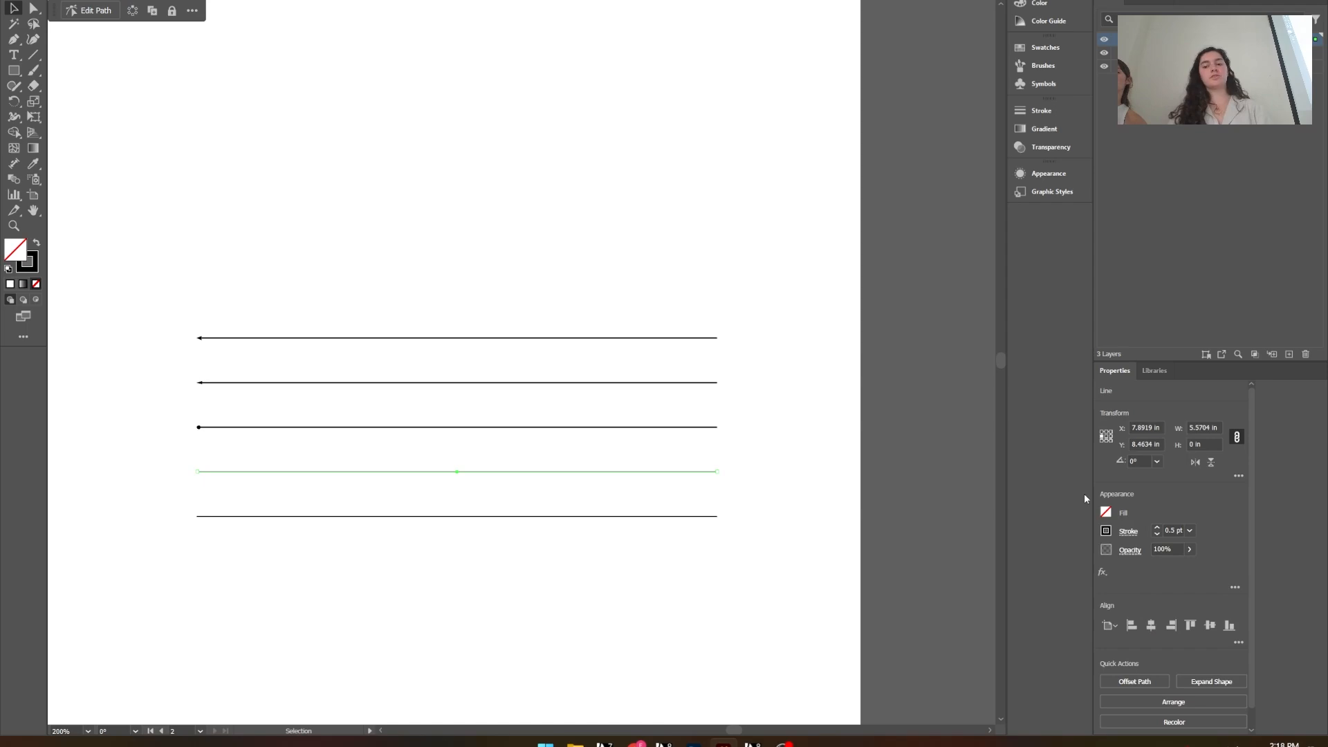
{"action": "left_click", "coordinate": [1127, 531]}
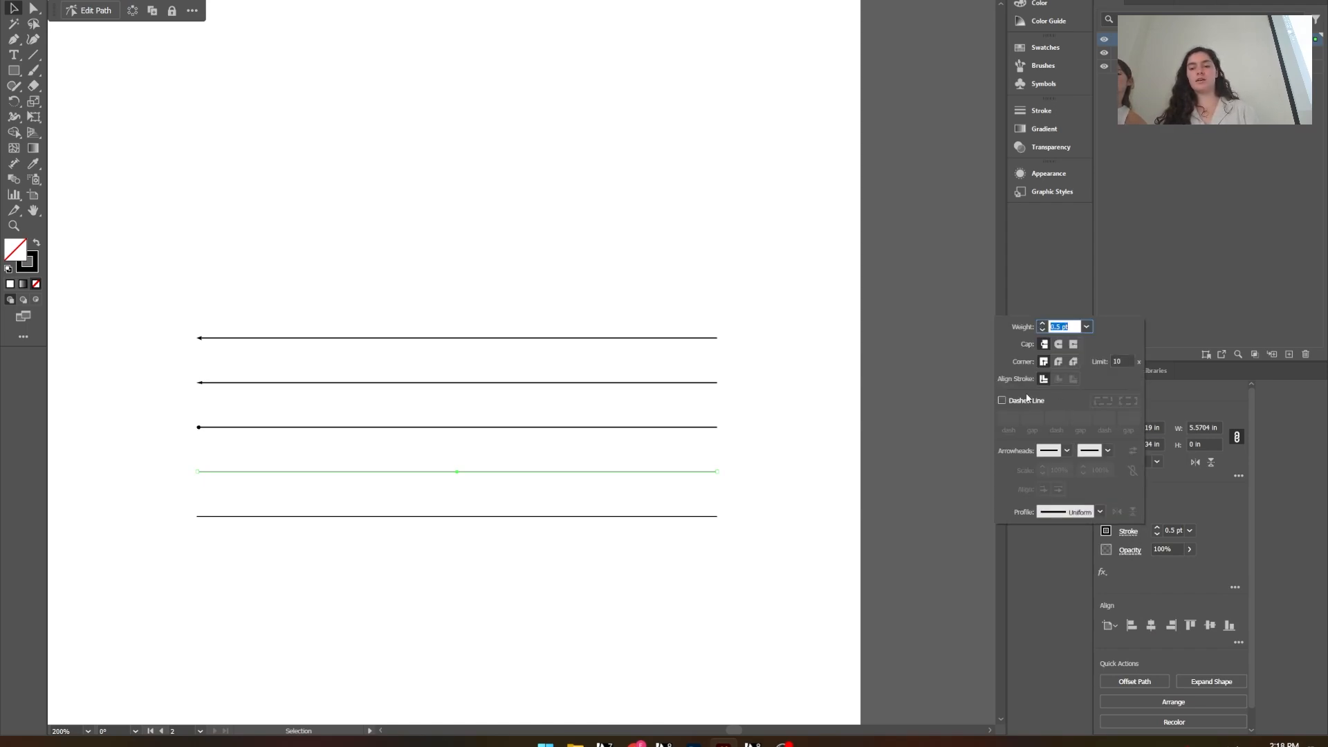
{"action": "left_click", "coordinate": [1024, 401]}
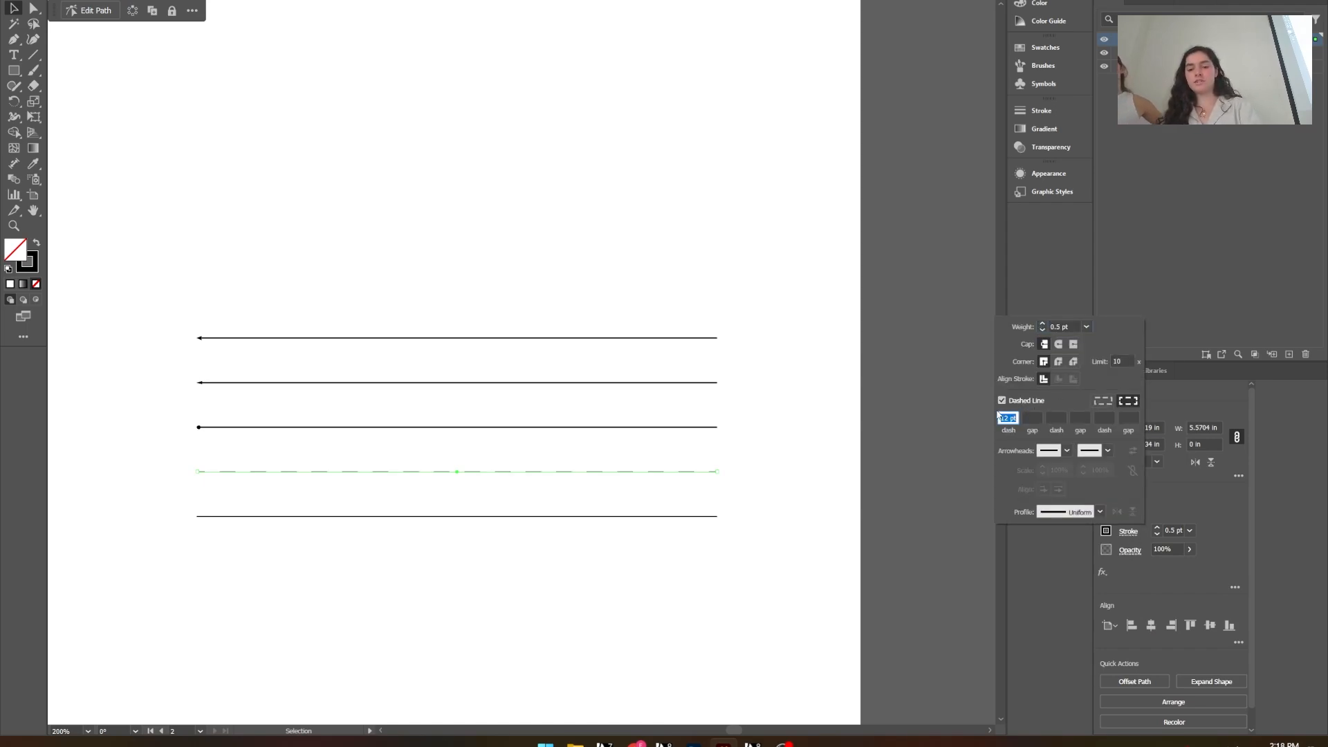
{"action": "type", "text": "10"}
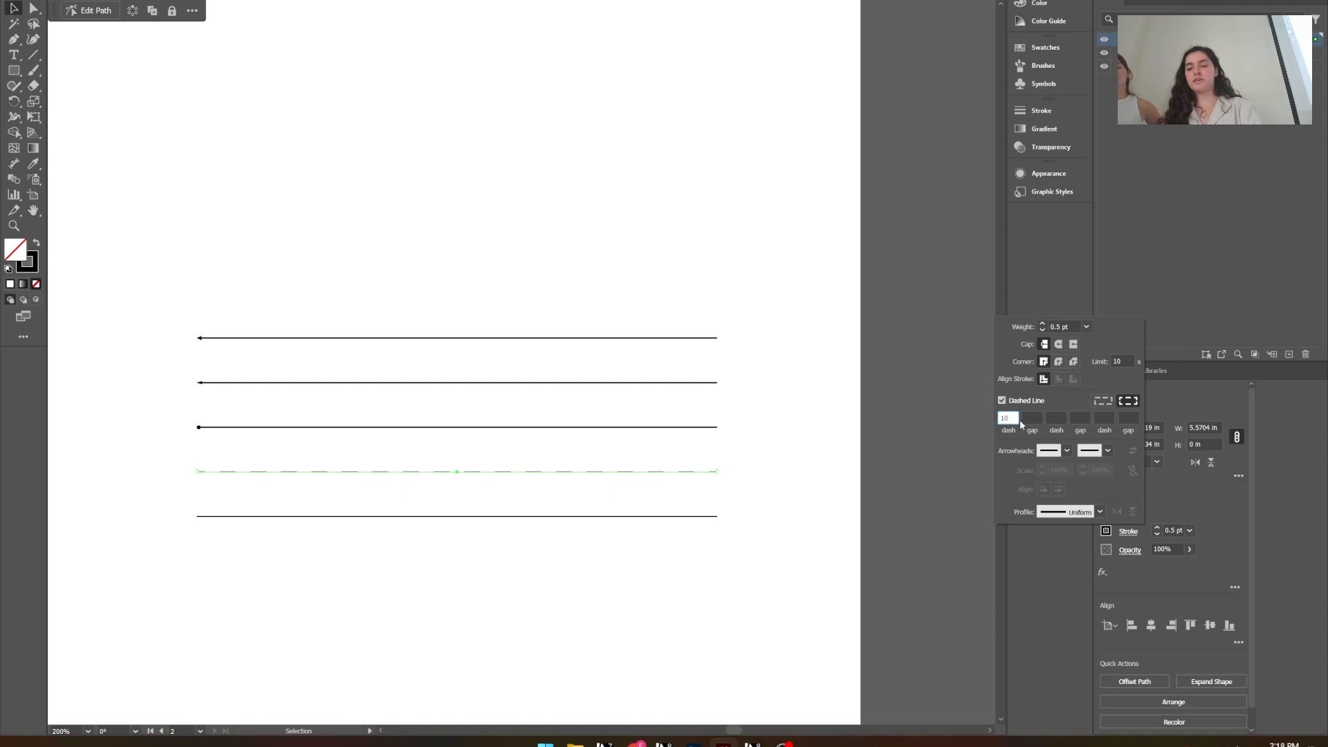
{"action": "left_click", "coordinate": [1034, 417]}
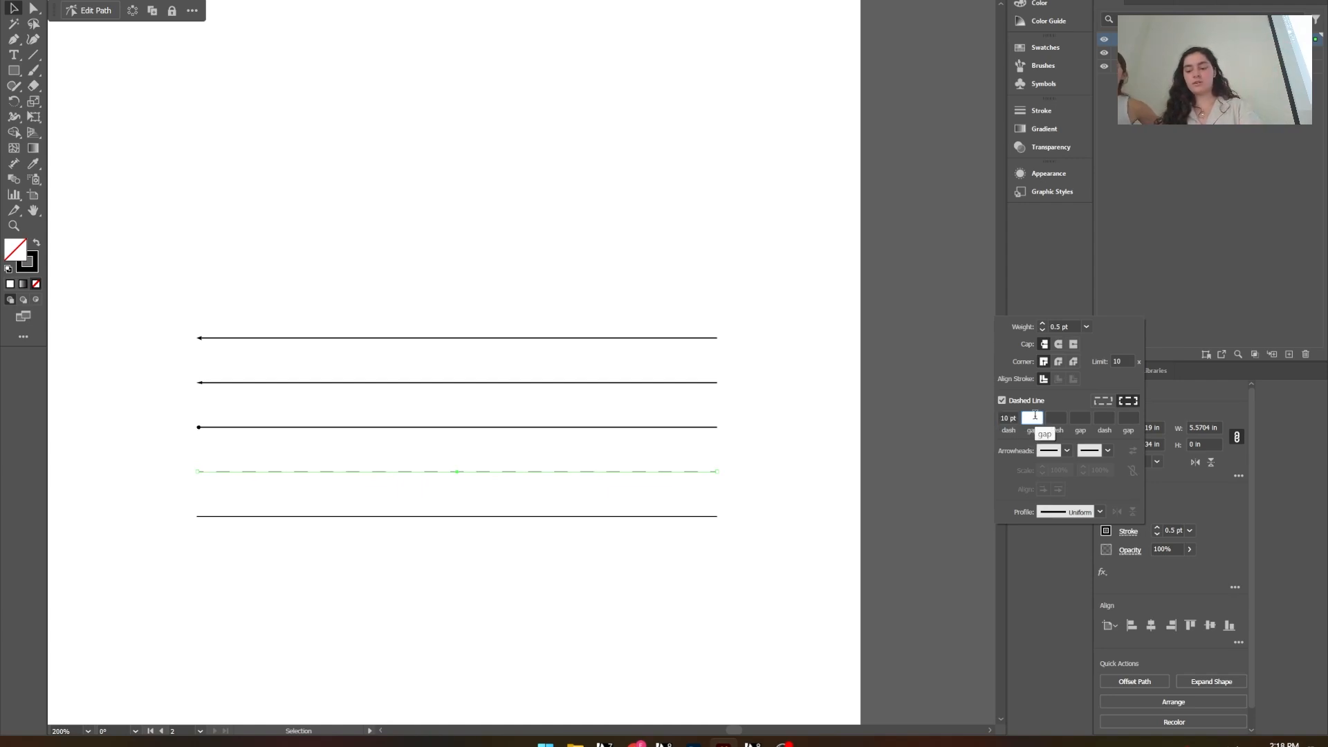
{"action": "type", "text": "5"}
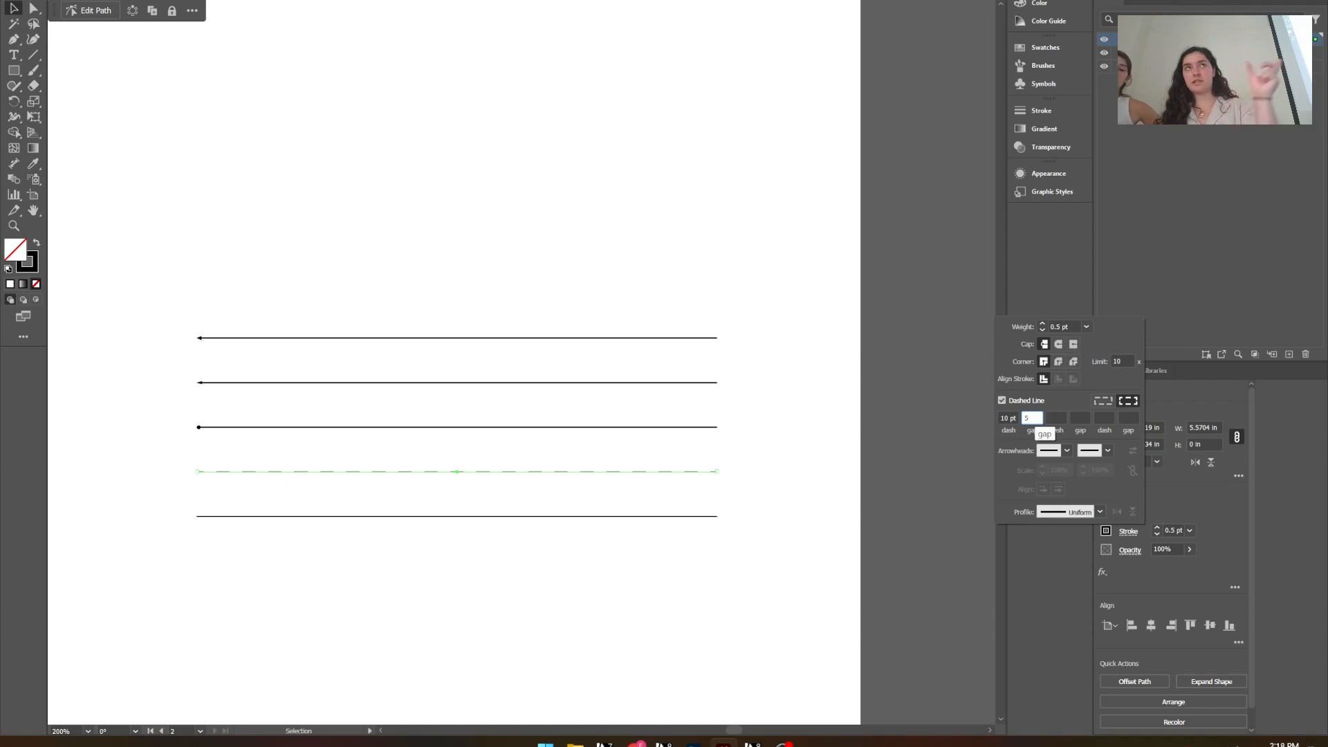
Step: Extend the fourth line's pattern to dash-dot with a second dash of 1 pt and a second gap of 5 pt
{"action": "left_click", "coordinate": [1058, 417]}
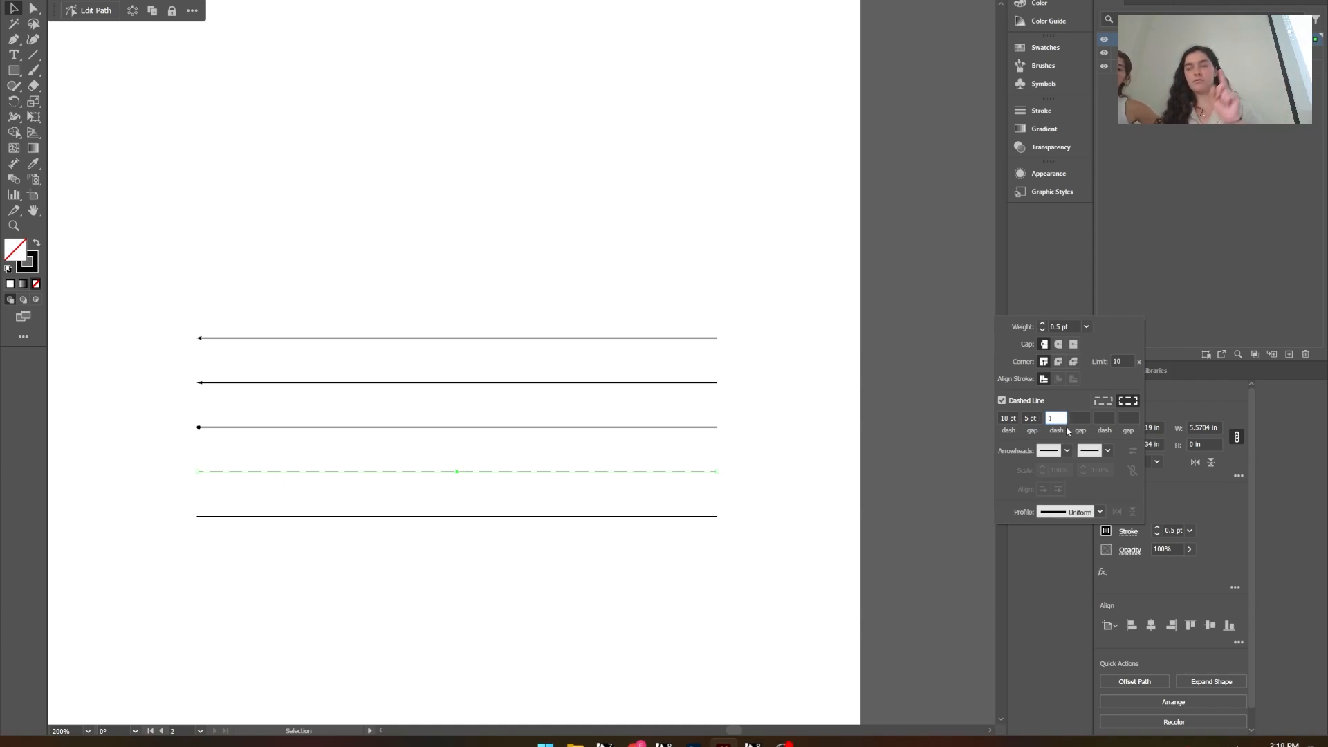
{"action": "left_click", "coordinate": [1073, 418]}
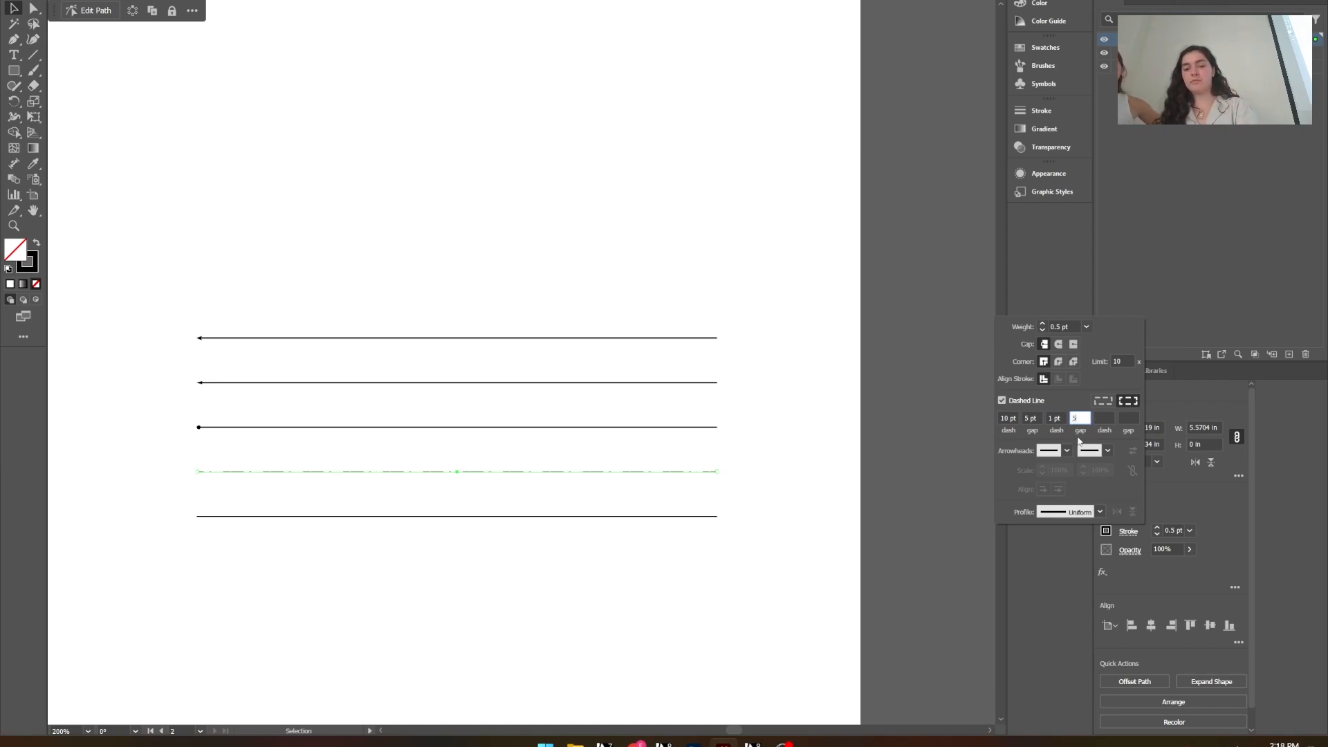
{"action": "type", "text": "5"}
{"action": "key", "text": "Return"}
{"action": "left_click", "coordinate": [875, 427]}
{"action": "scroll", "coordinate": [374, 504], "scroll_direction": "up", "scroll_amount": 2}
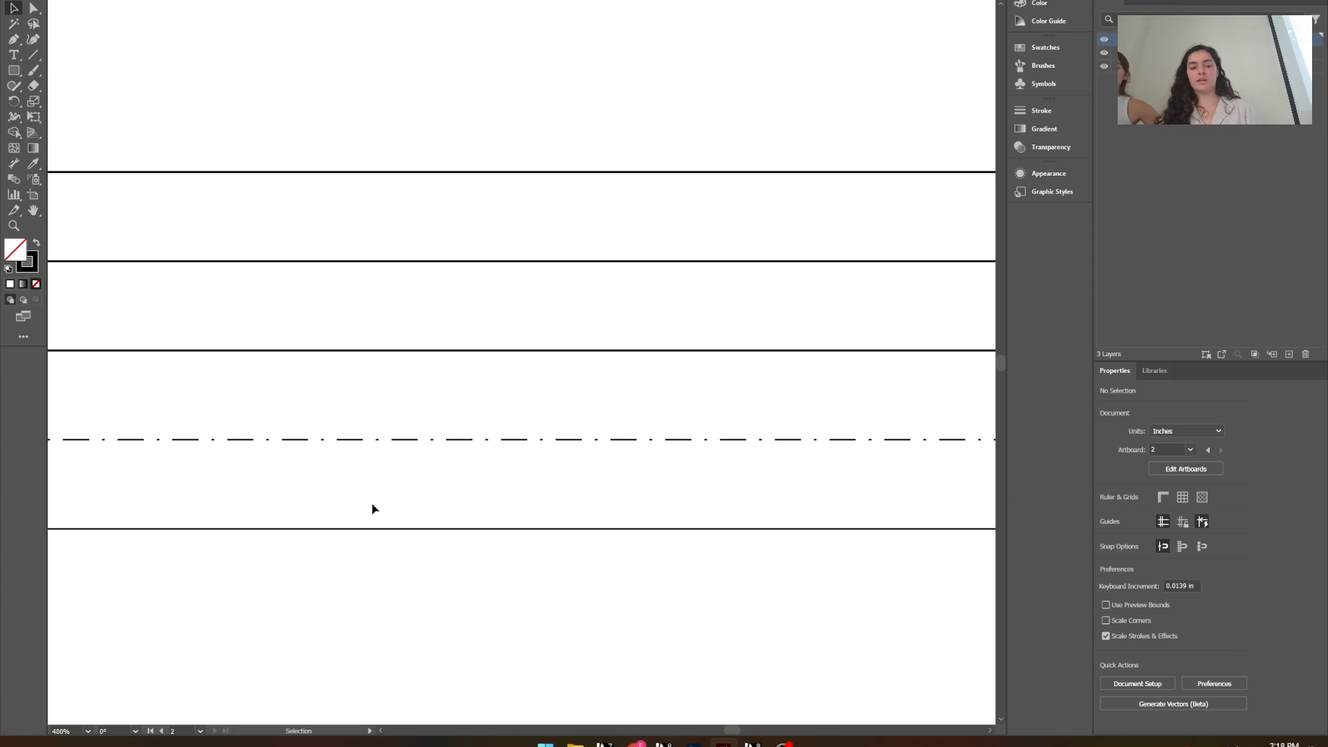
{"action": "scroll", "coordinate": [373, 508], "scroll_direction": "down", "scroll_amount": 1}
{"action": "left_click", "coordinate": [531, 406]}
{"action": "scroll", "coordinate": [520, 441], "scroll_direction": "down", "scroll_amount": 2}
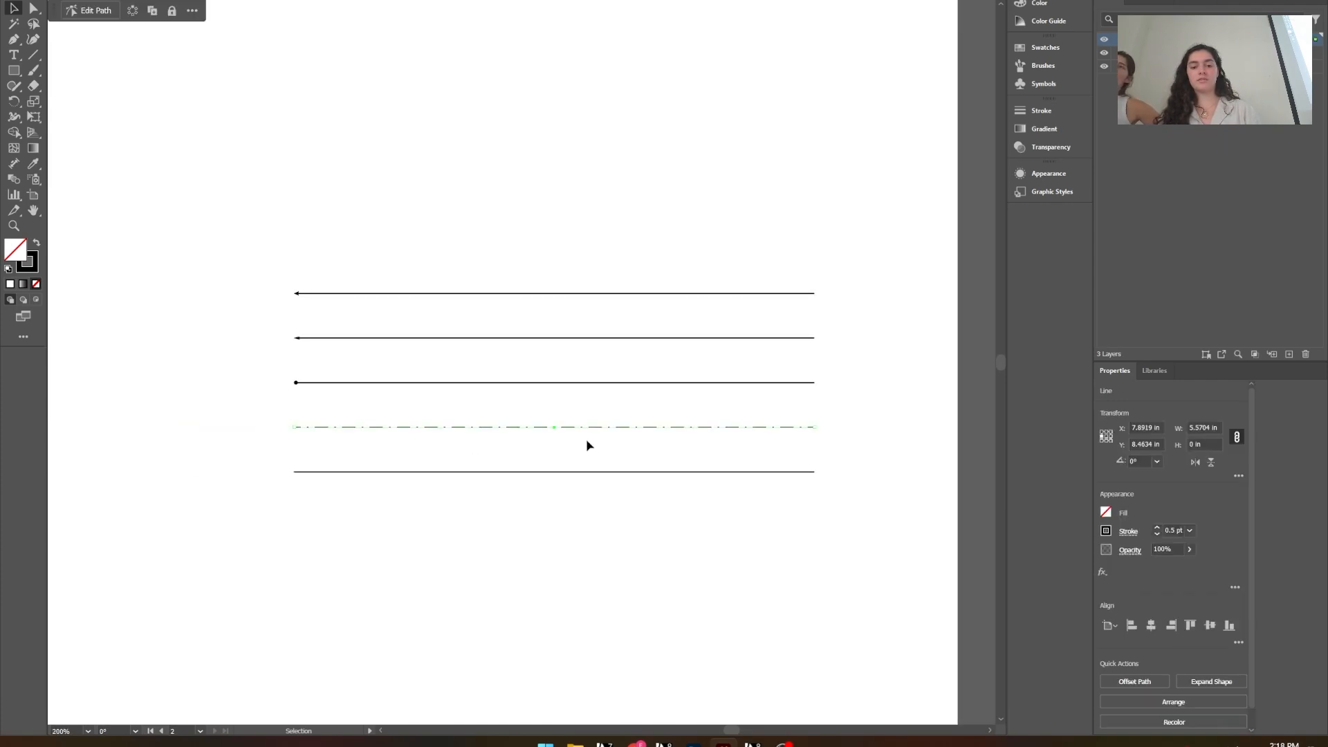
Step: Make the fifth line dashed, setting its first dash to 3 pt and its first gap to 6 pt
{"action": "left_click", "coordinate": [661, 453]}
{"action": "left_click", "coordinate": [684, 473]}
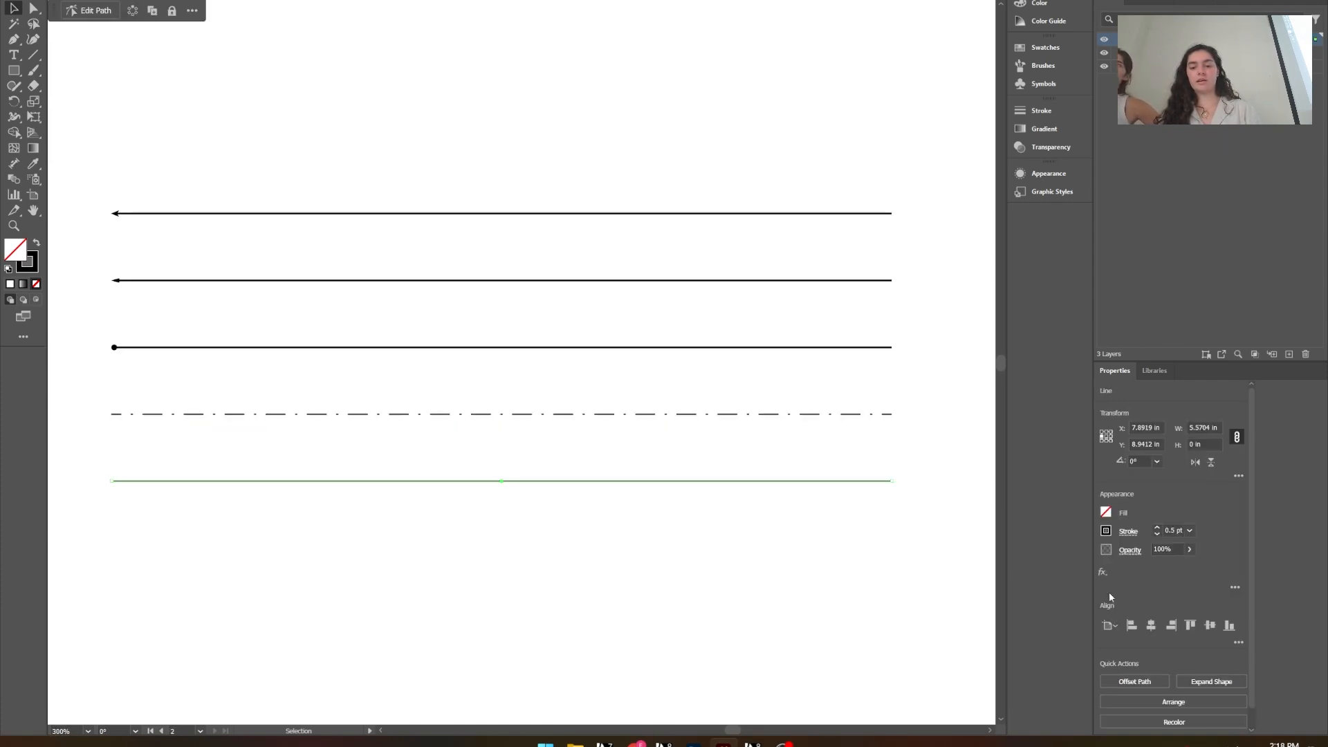
{"action": "scroll", "coordinate": [660, 454], "scroll_direction": "up", "scroll_amount": 1}
{"action": "left_click", "coordinate": [1128, 531]}
{"action": "left_click", "coordinate": [1001, 401]}
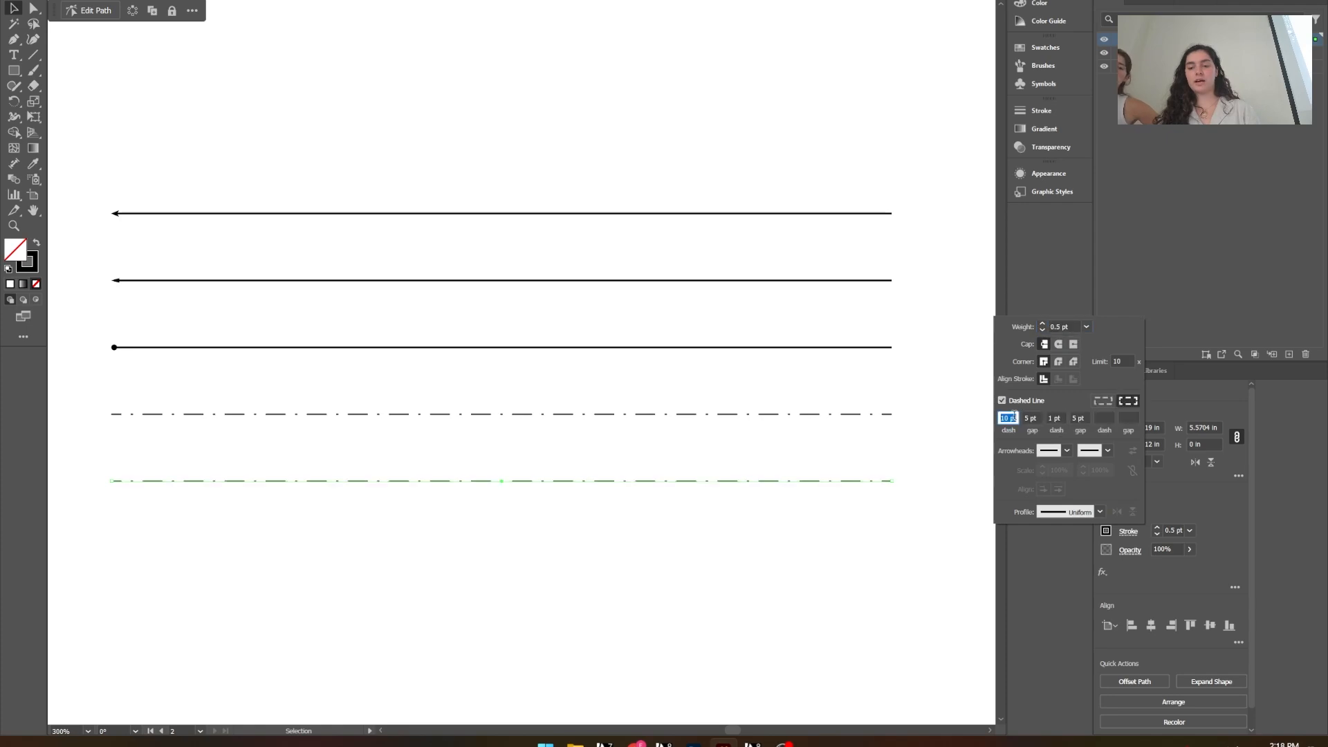
{"action": "type", "text": "3"}
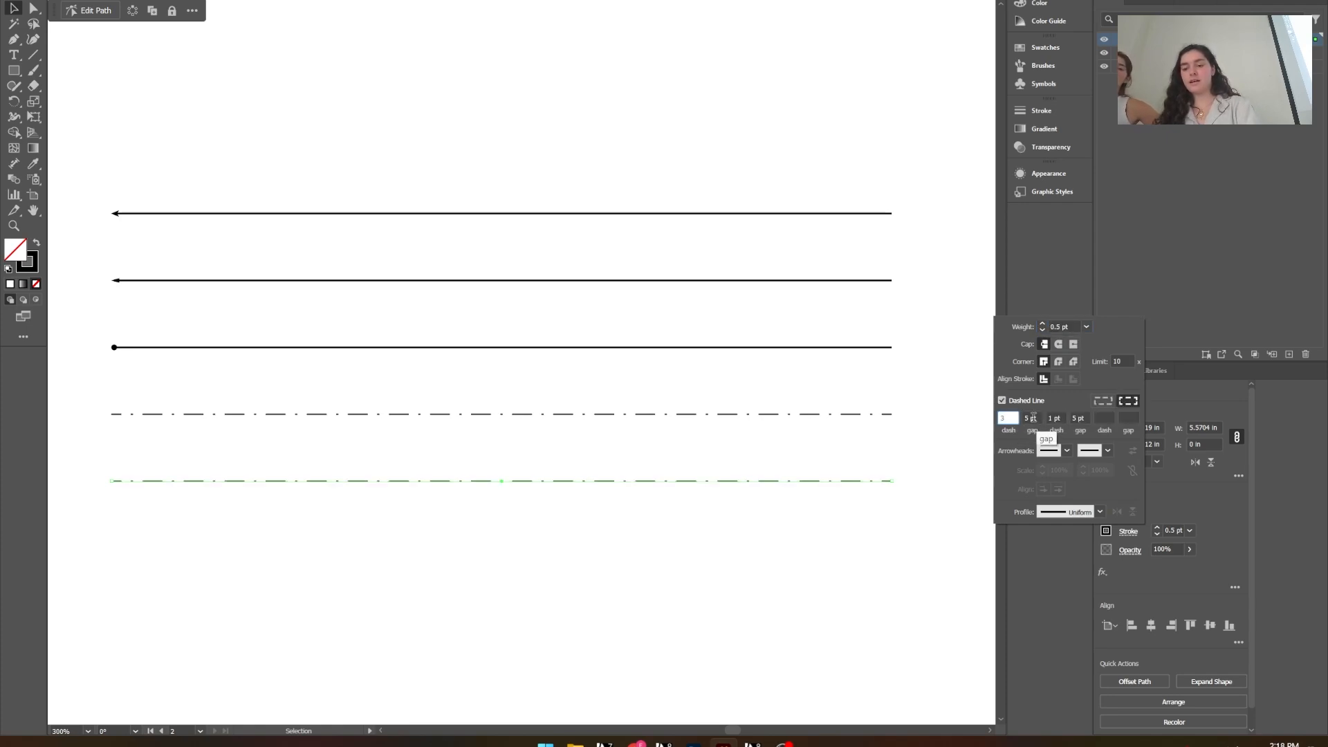
{"action": "left_click", "coordinate": [1031, 417]}
{"action": "double_click", "coordinate": [1036, 418]}
{"action": "type", "text": "6"}
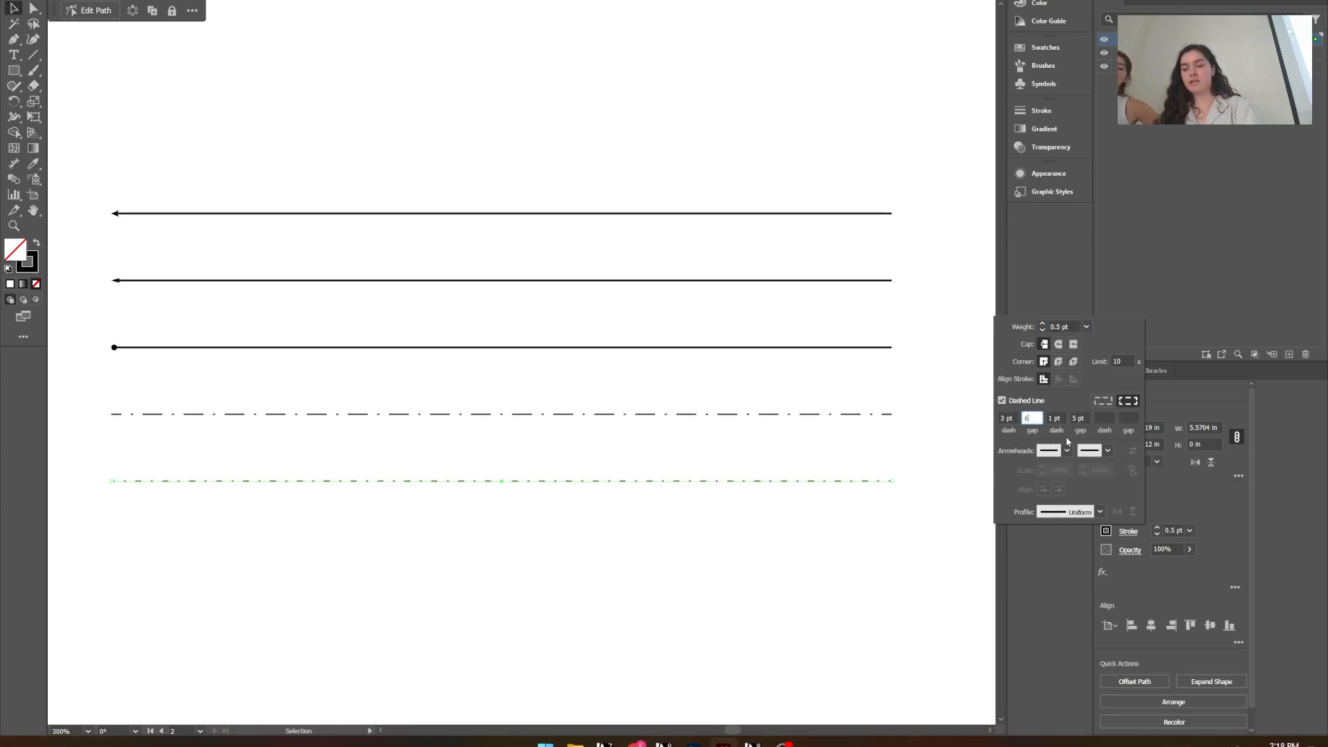
Step: Clear the second dash and gap from the fifth line's pattern so only the first pair repeats
{"action": "key", "text": "Tab"}
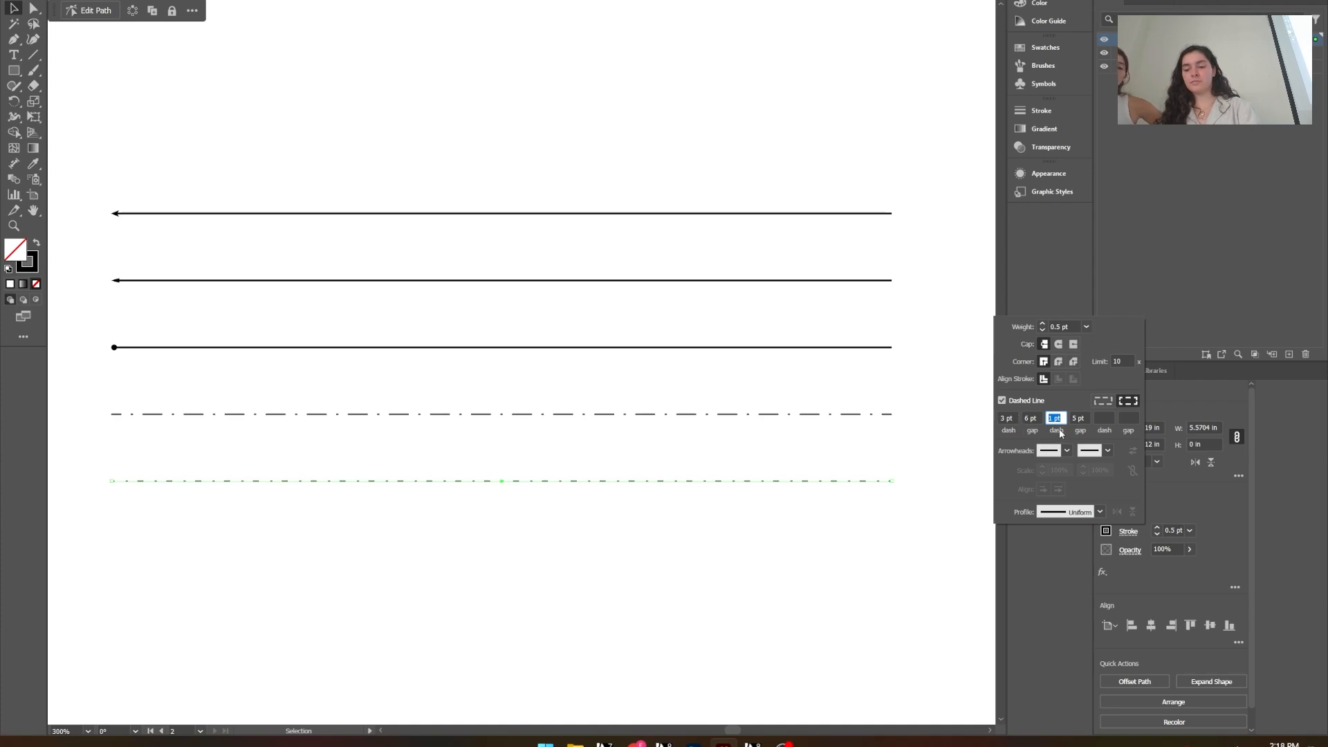
{"action": "key", "text": "BackSpace"}
{"action": "left_click", "coordinate": [957, 505]}
{"action": "left_click", "coordinate": [932, 457]}
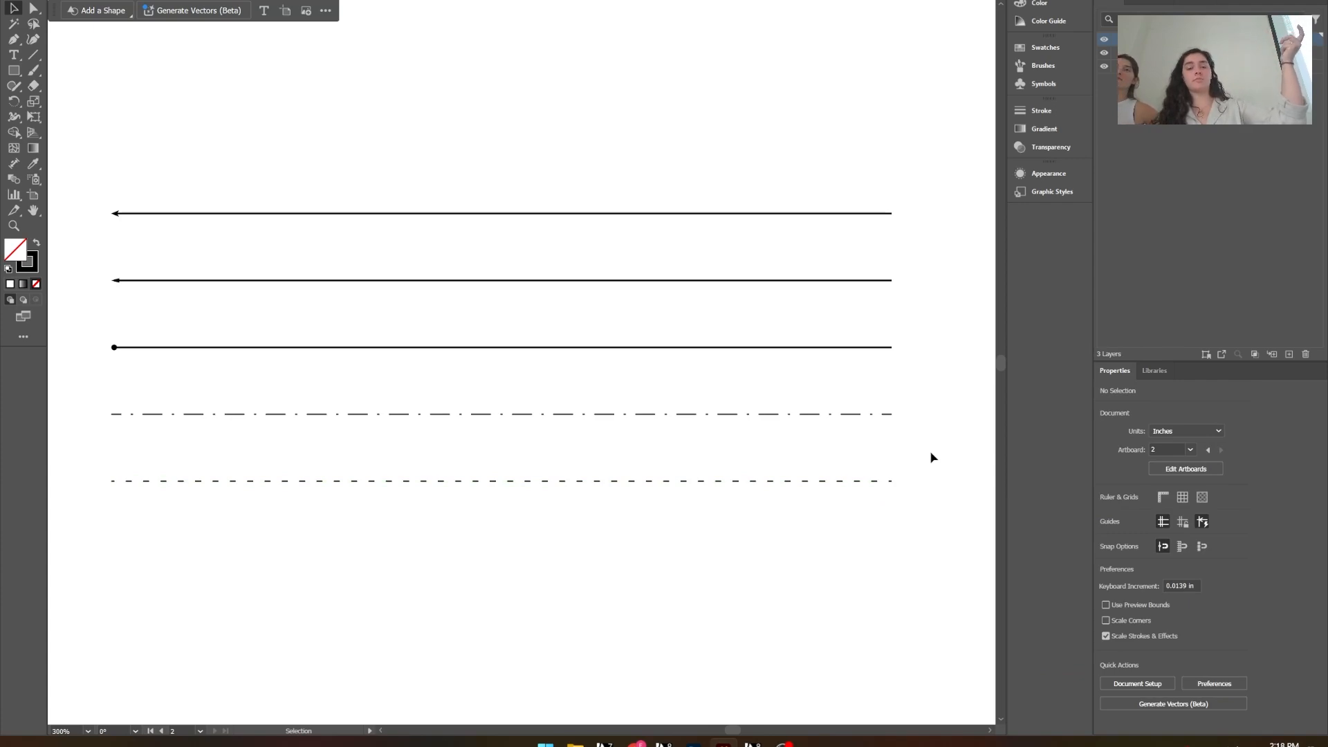
Step: Duplicate the fifth, evenly dashed line and place the copy below it, aligned with the stack
{"action": "left_click_drag", "start_coordinate": [929, 455], "coordinate": [865, 507]}
{"action": "key", "text": "ctrl+c"}
{"action": "key", "text": "ctrl+v"}
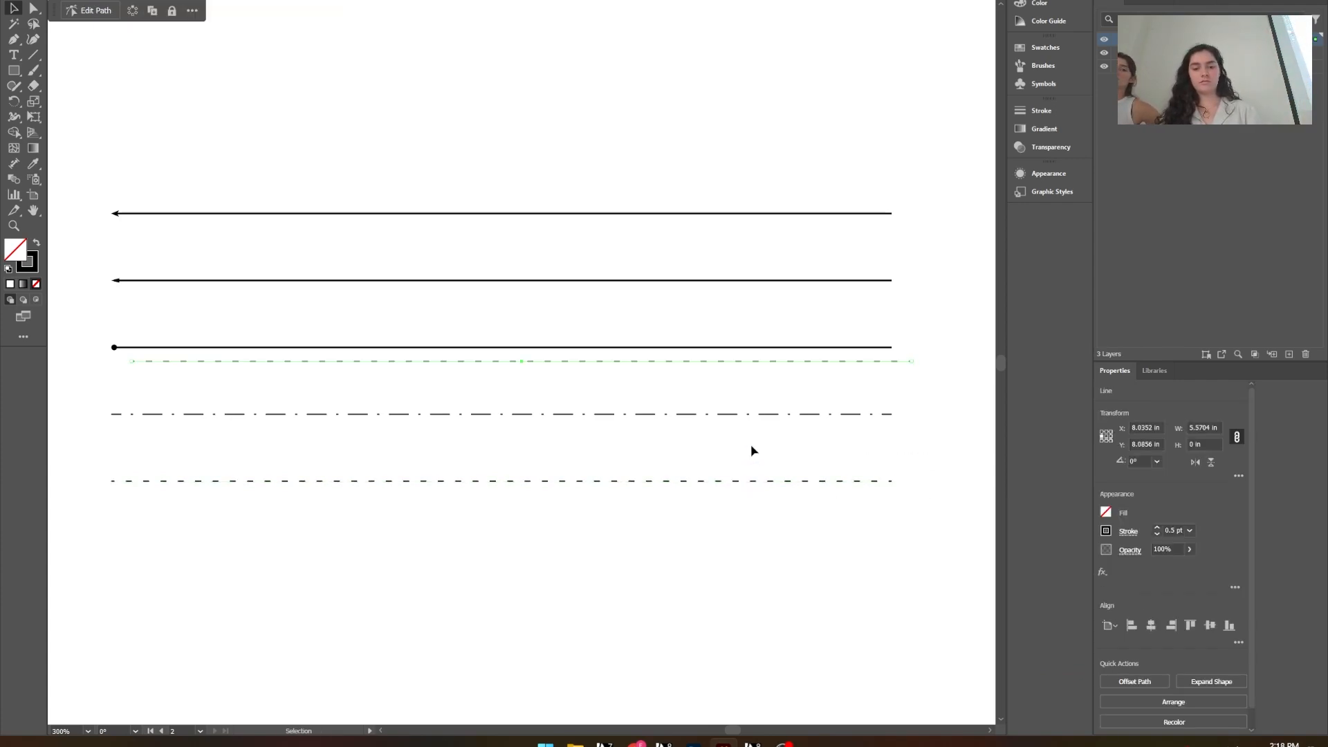
{"action": "left_click_drag", "start_coordinate": [775, 364], "coordinate": [756, 539]}
Step: Reduce the gap in the copied bottom line's dash pattern for tighter dashes
{"action": "left_click", "coordinate": [1125, 531]}
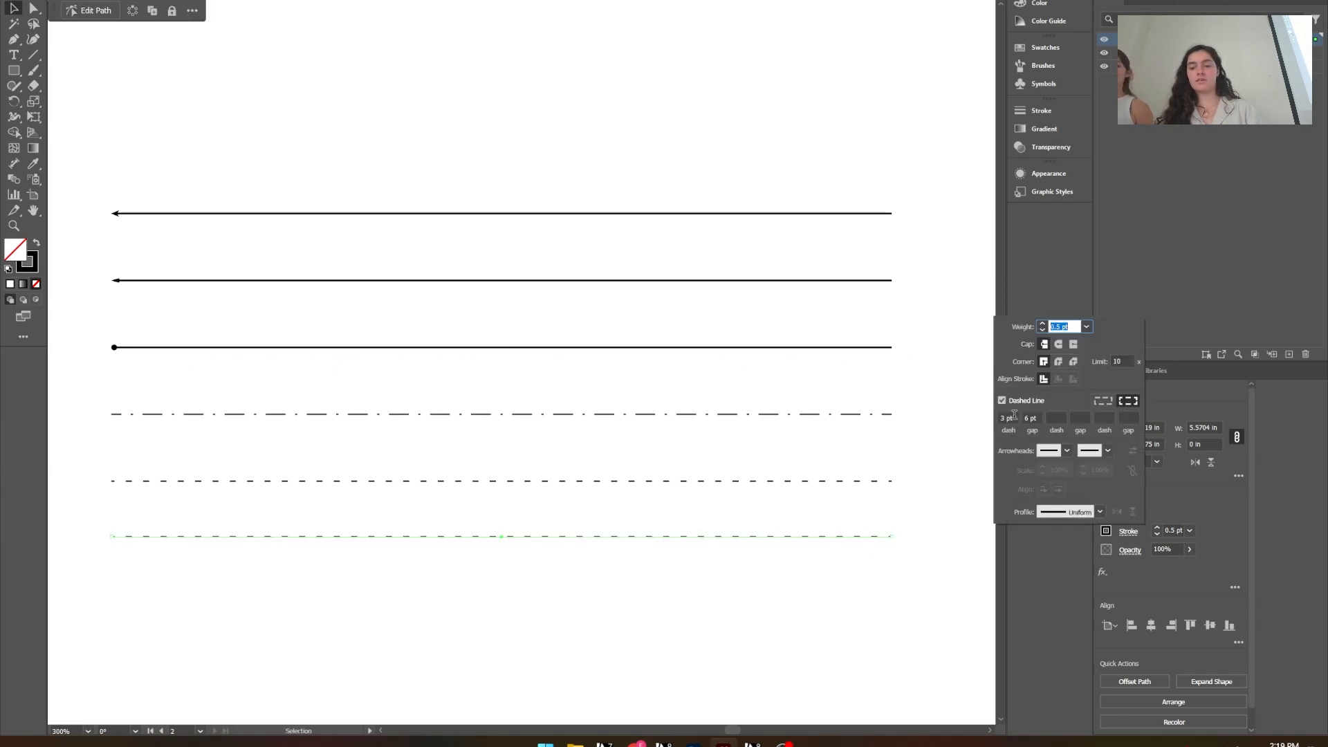
{"action": "left_click", "coordinate": [1032, 419]}
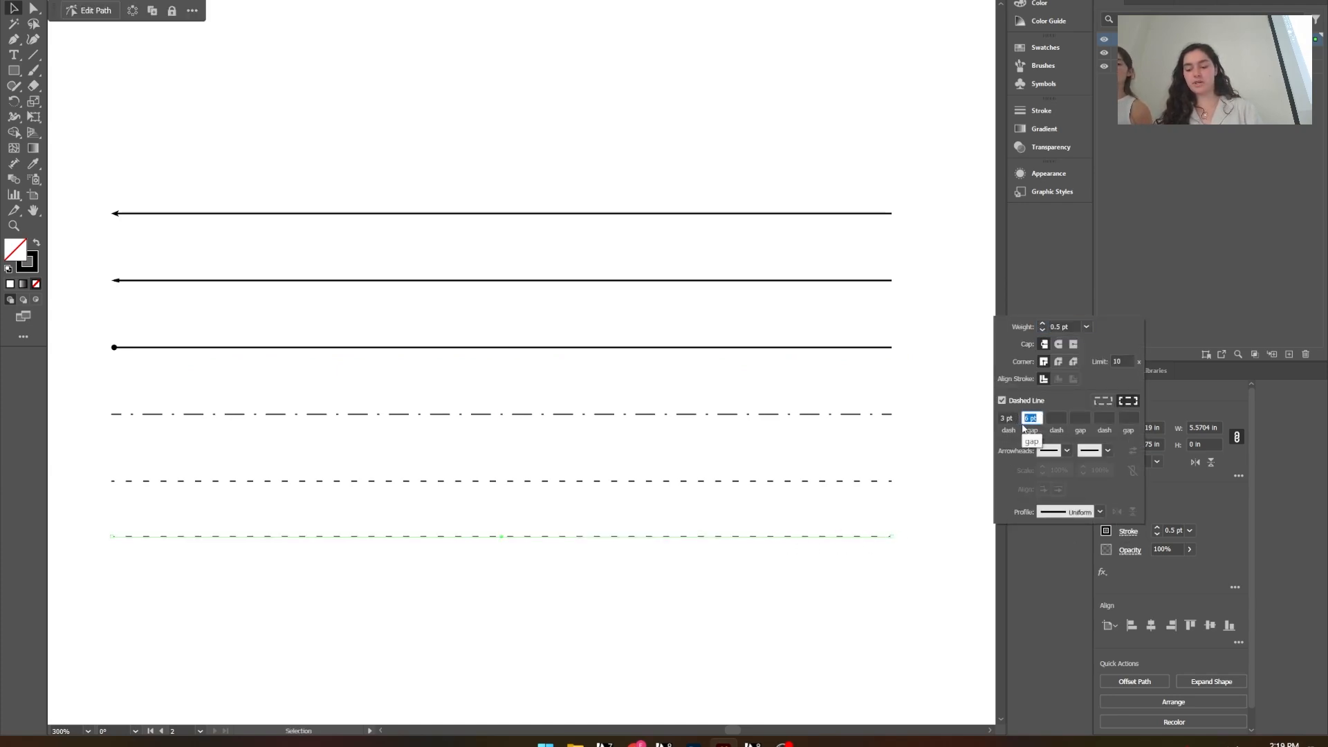
{"action": "key", "text": "Return"}
{"action": "left_click", "coordinate": [770, 554]}
{"action": "scroll", "coordinate": [726, 520], "scroll_direction": "down", "scroll_amount": 1}
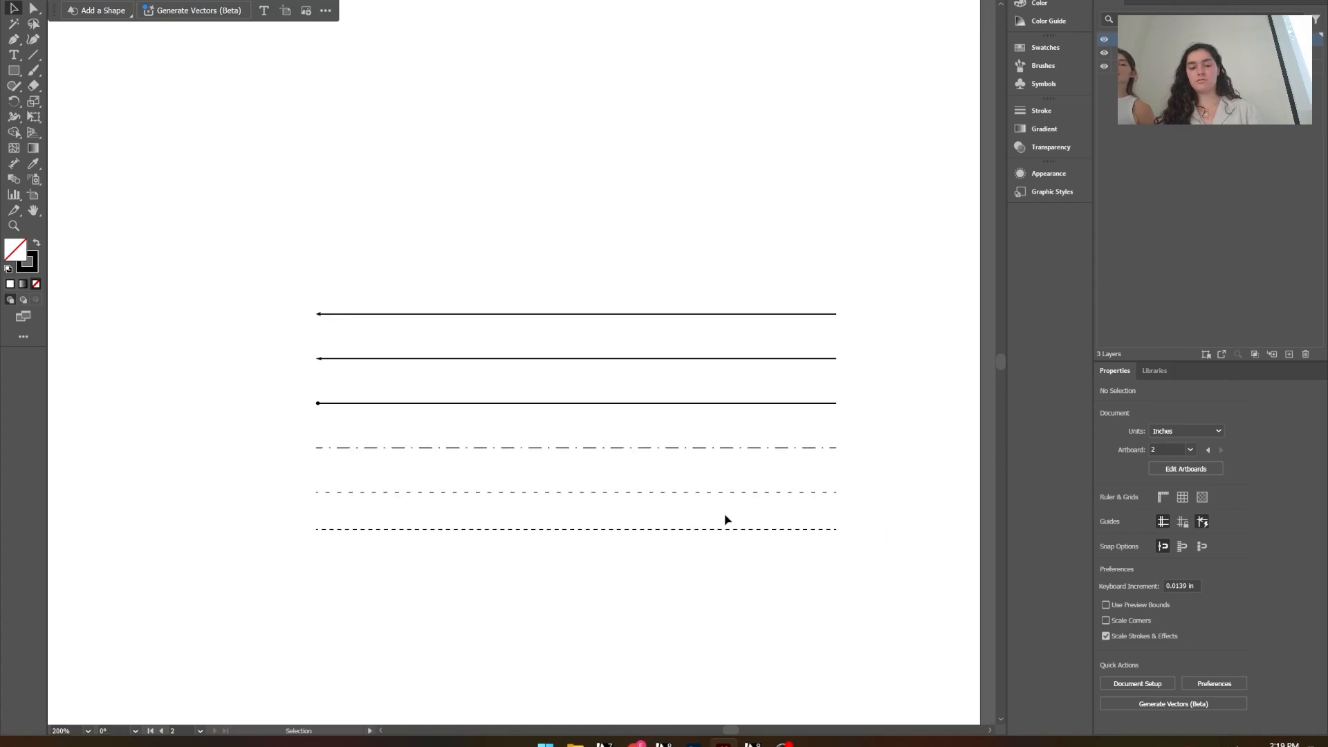